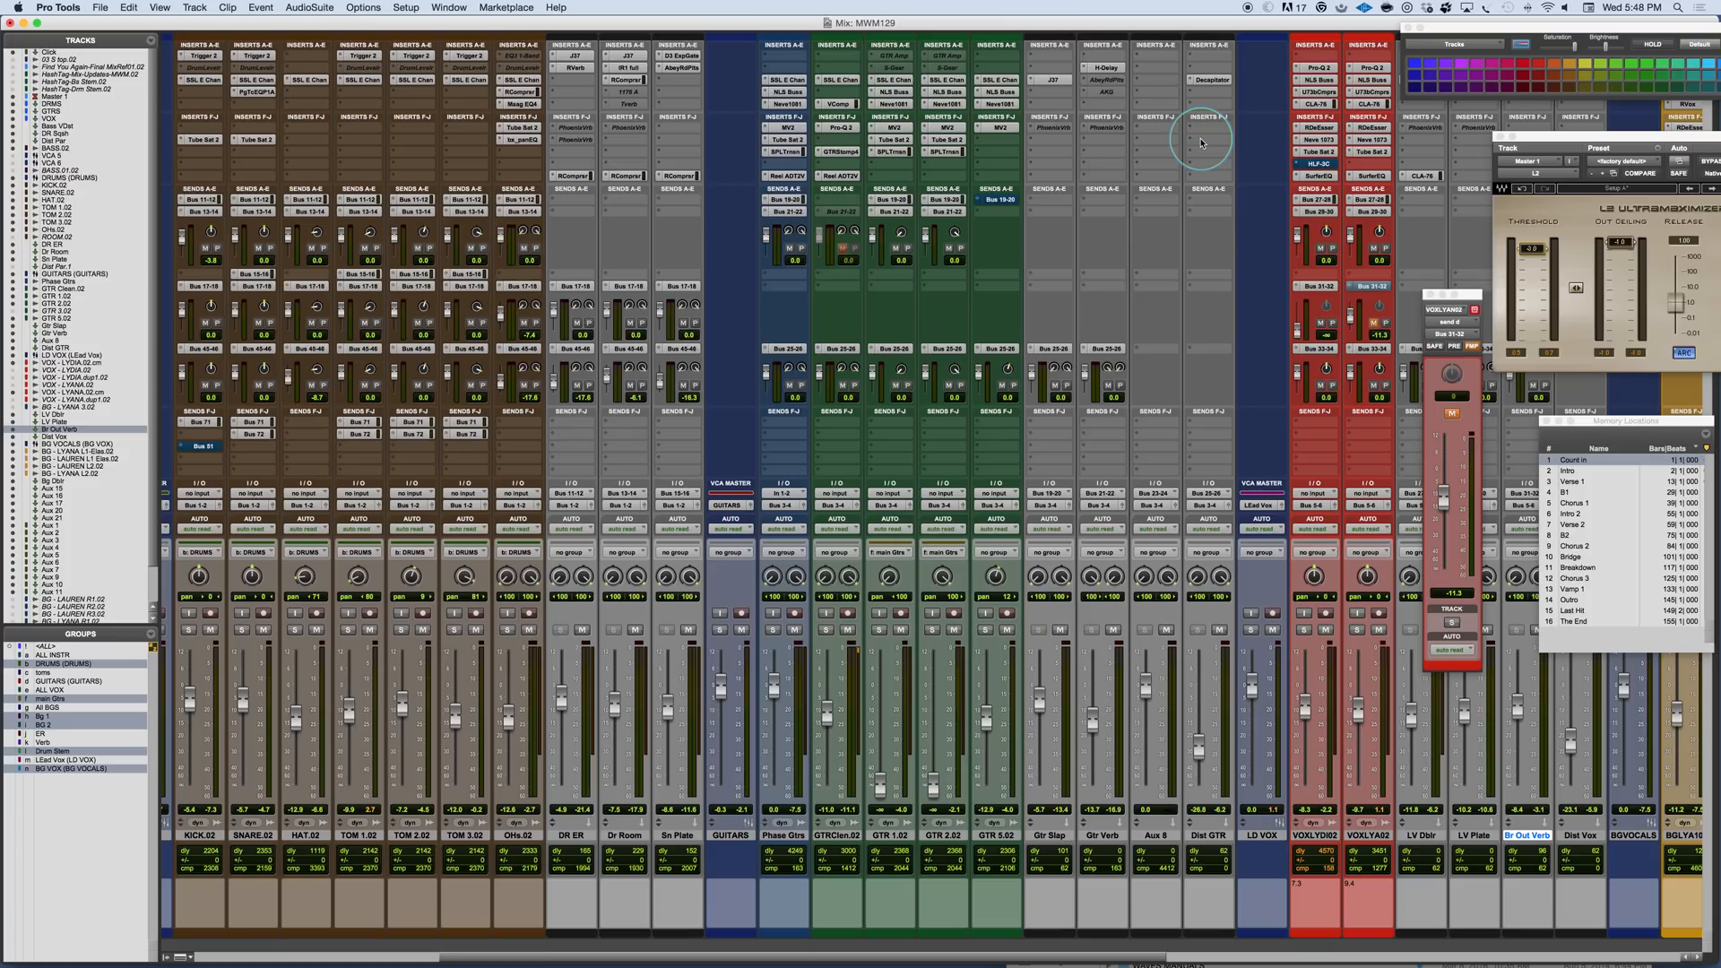
- Solo the first red lead vocal track, mute its LV Plate and Br Out Verb returns, and locate to the Verse 1 marker
left_click(1304, 630)
scroll(1321, 657, "right", 1)
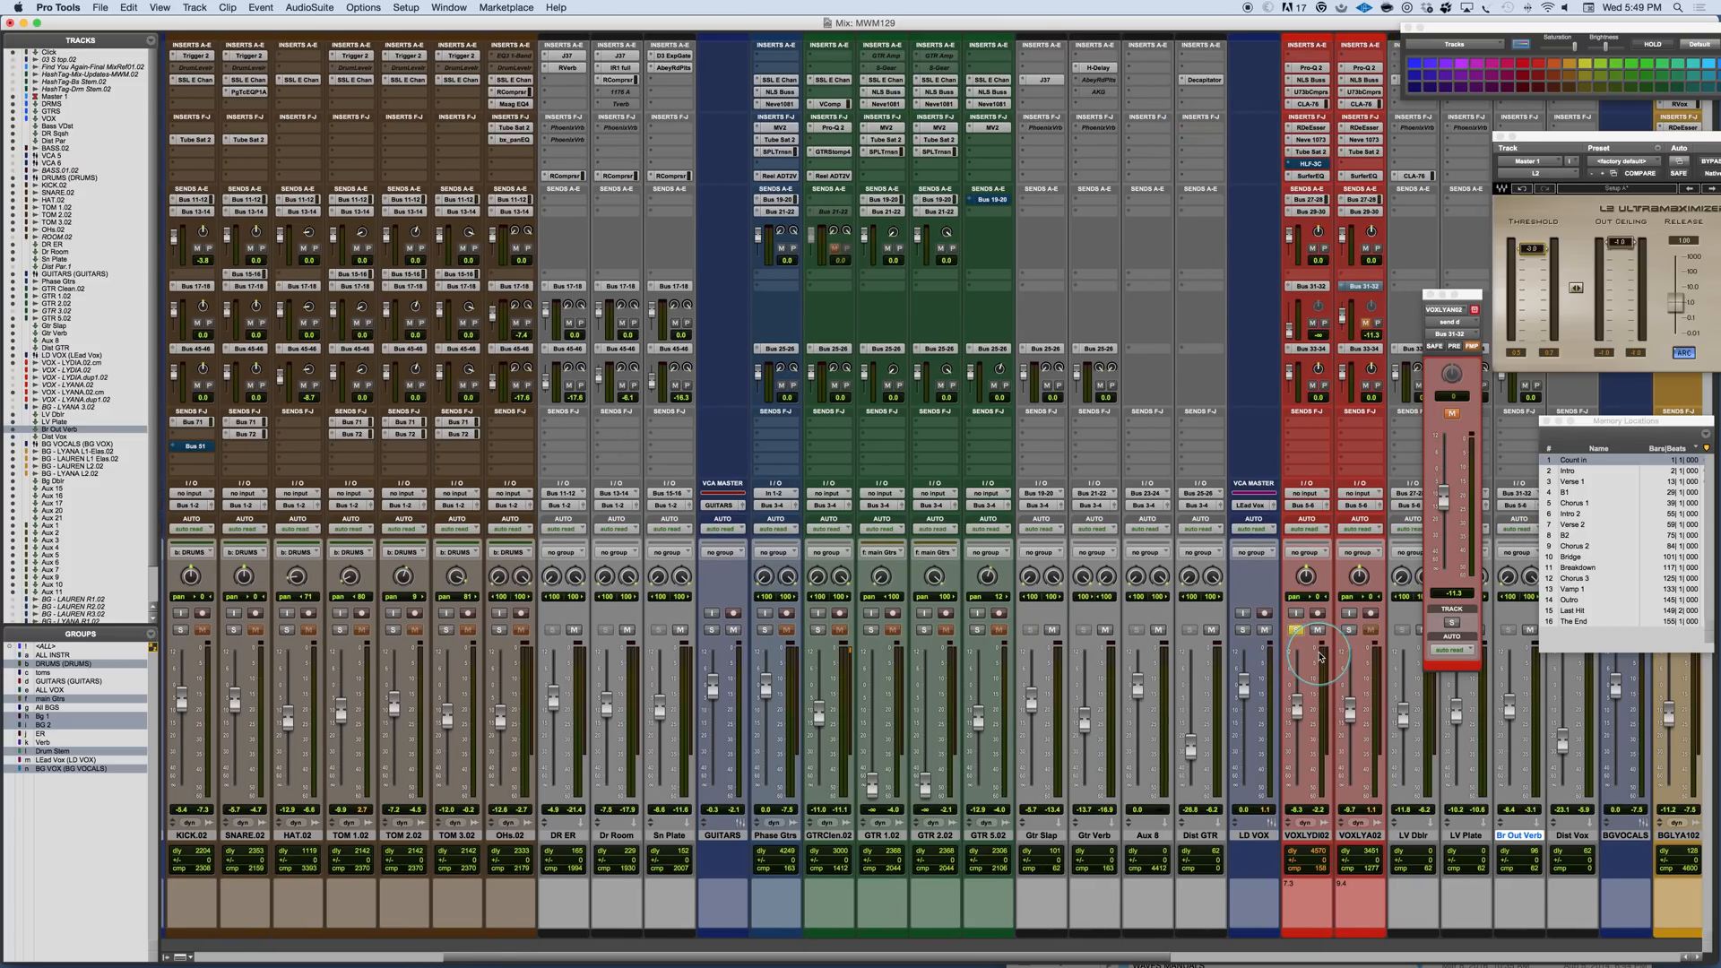
scroll(1320, 658, "right", 3)
left_click(1326, 632)
left_click(1376, 632)
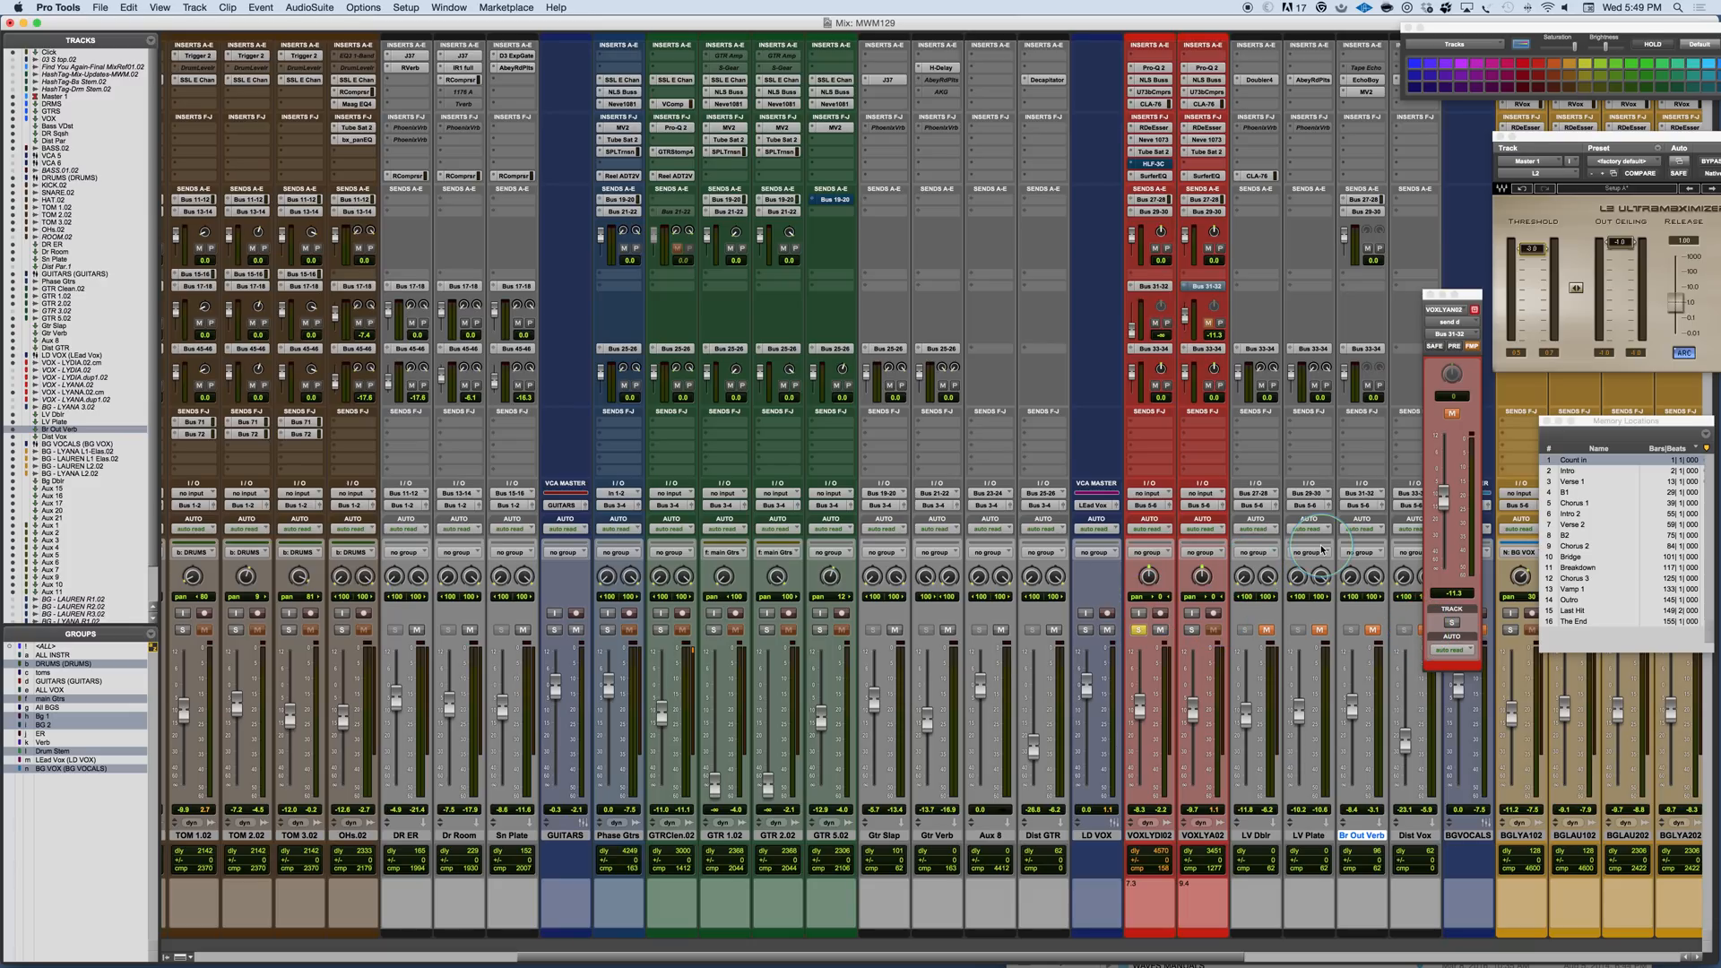
left_click(1587, 481)
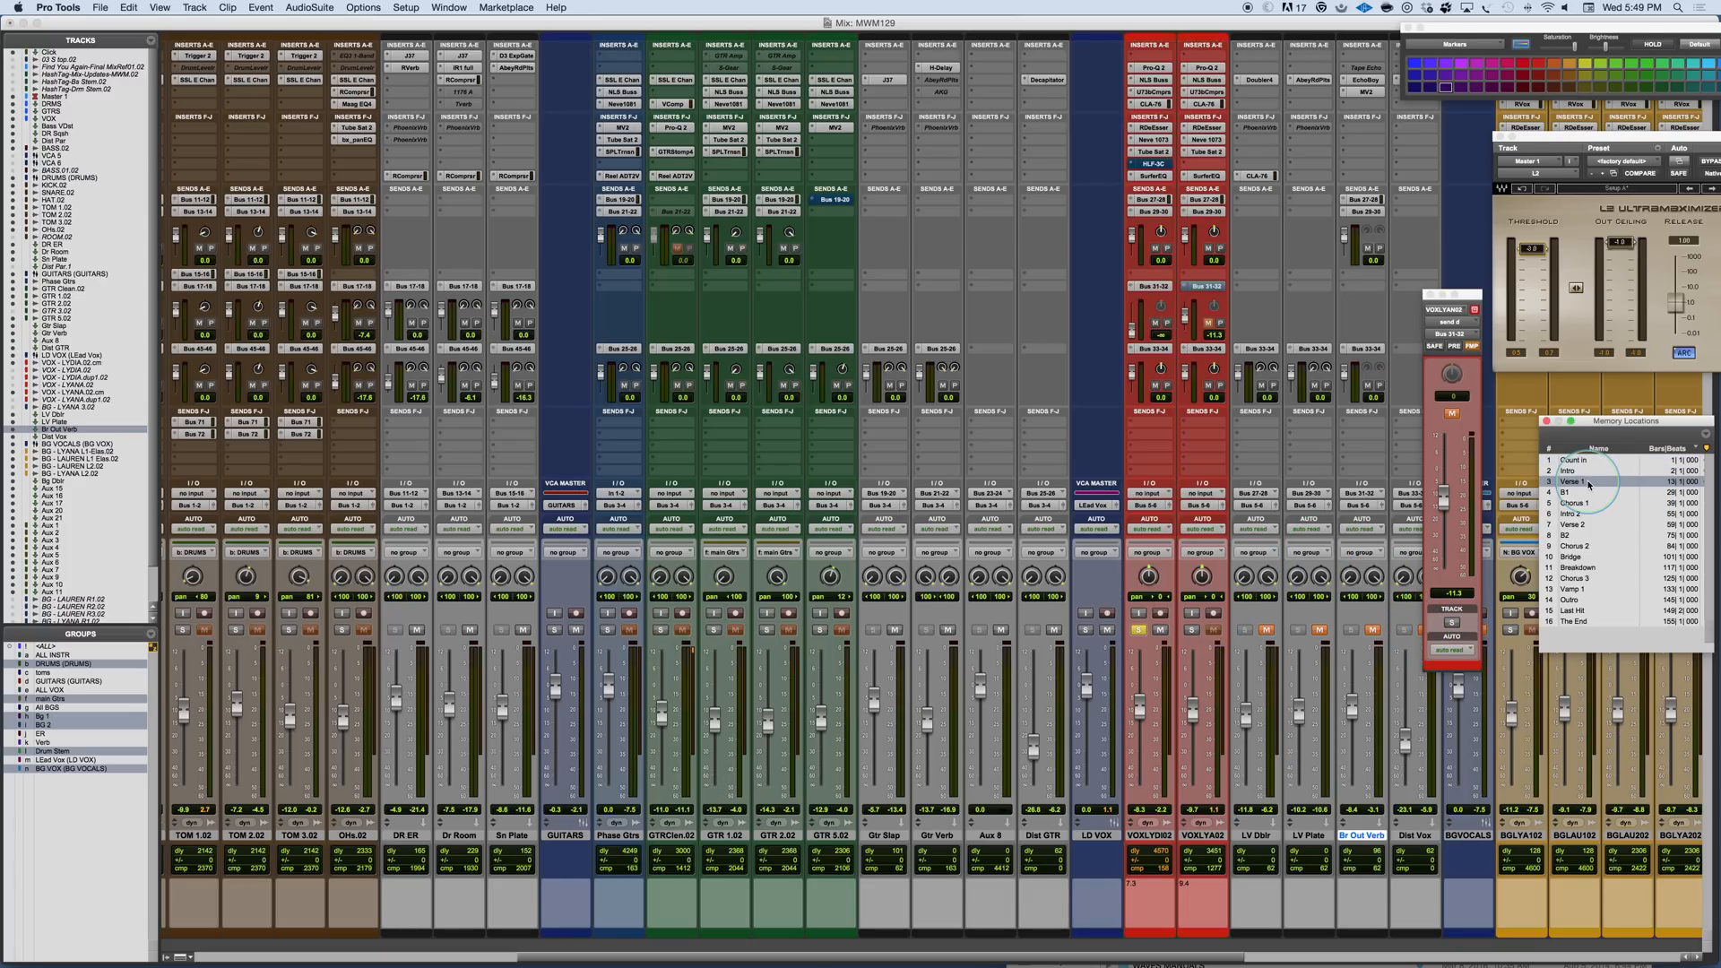
- Bypass the soloed lead vocal's insert chain from Pro-Q 2 downward and make its HLF-3C insert inactive
left_click(1155, 68)
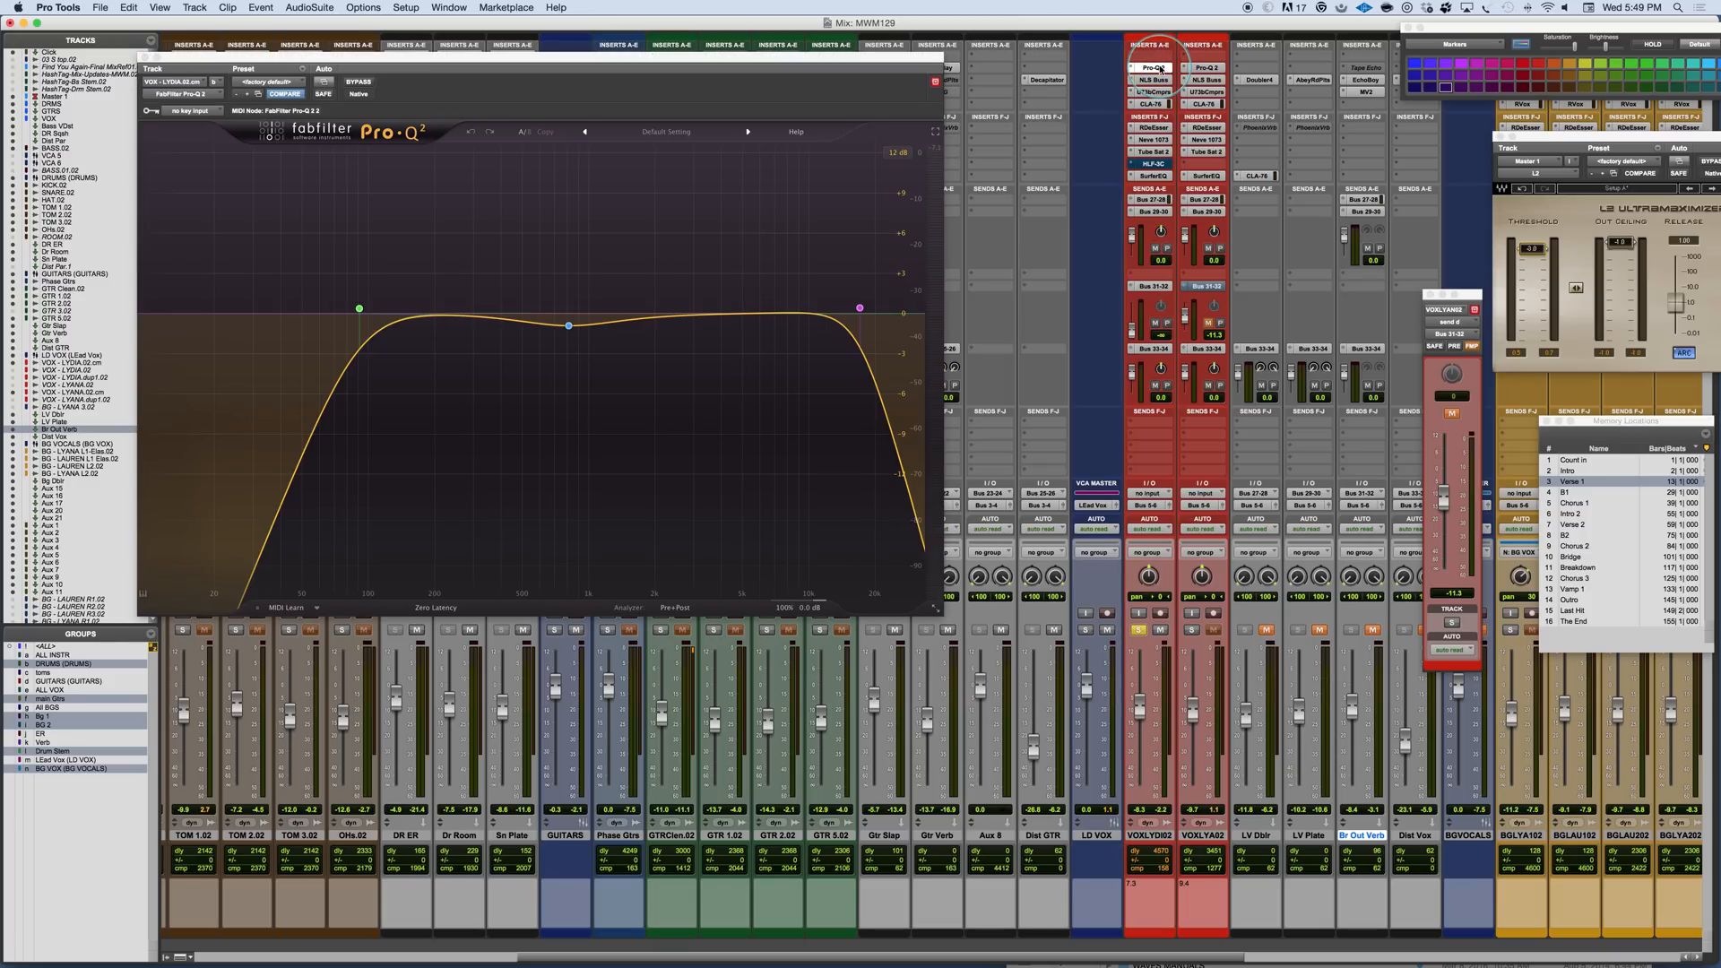
left_click(1161, 68, "super")
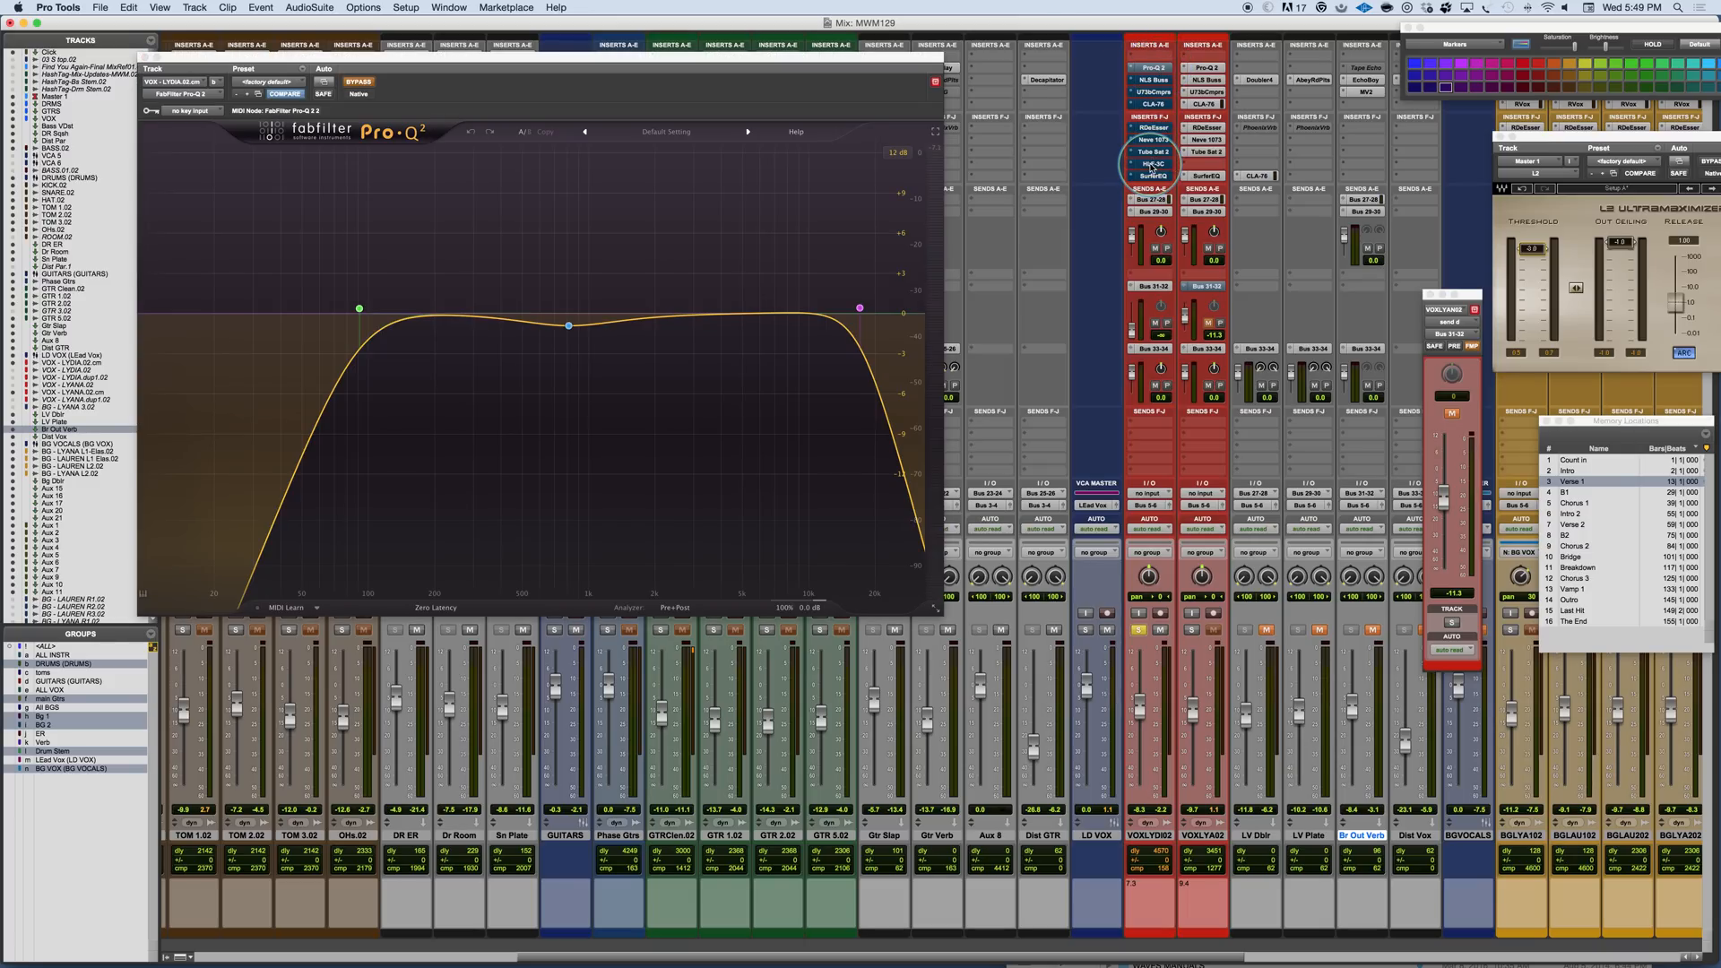
left_click(1152, 164, "ctrl+super")
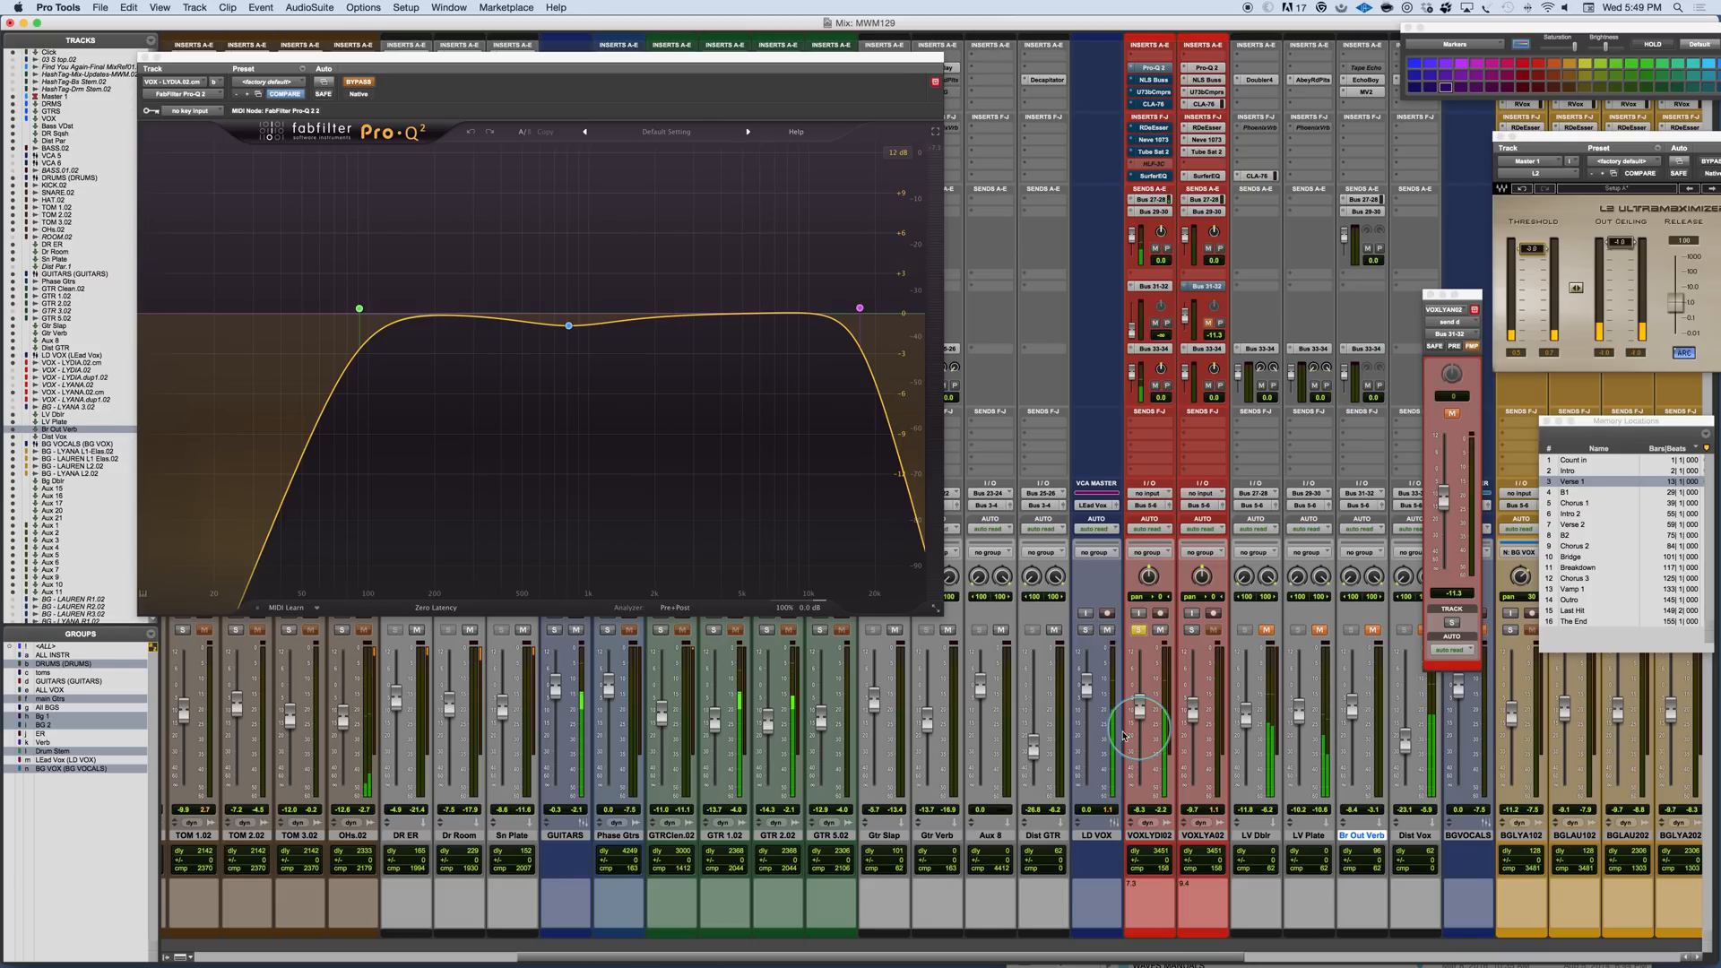
- Note the soloed lead vocal's fader level in its track comments and raise the fader to about +1.6 dB
left_click(1144, 891)
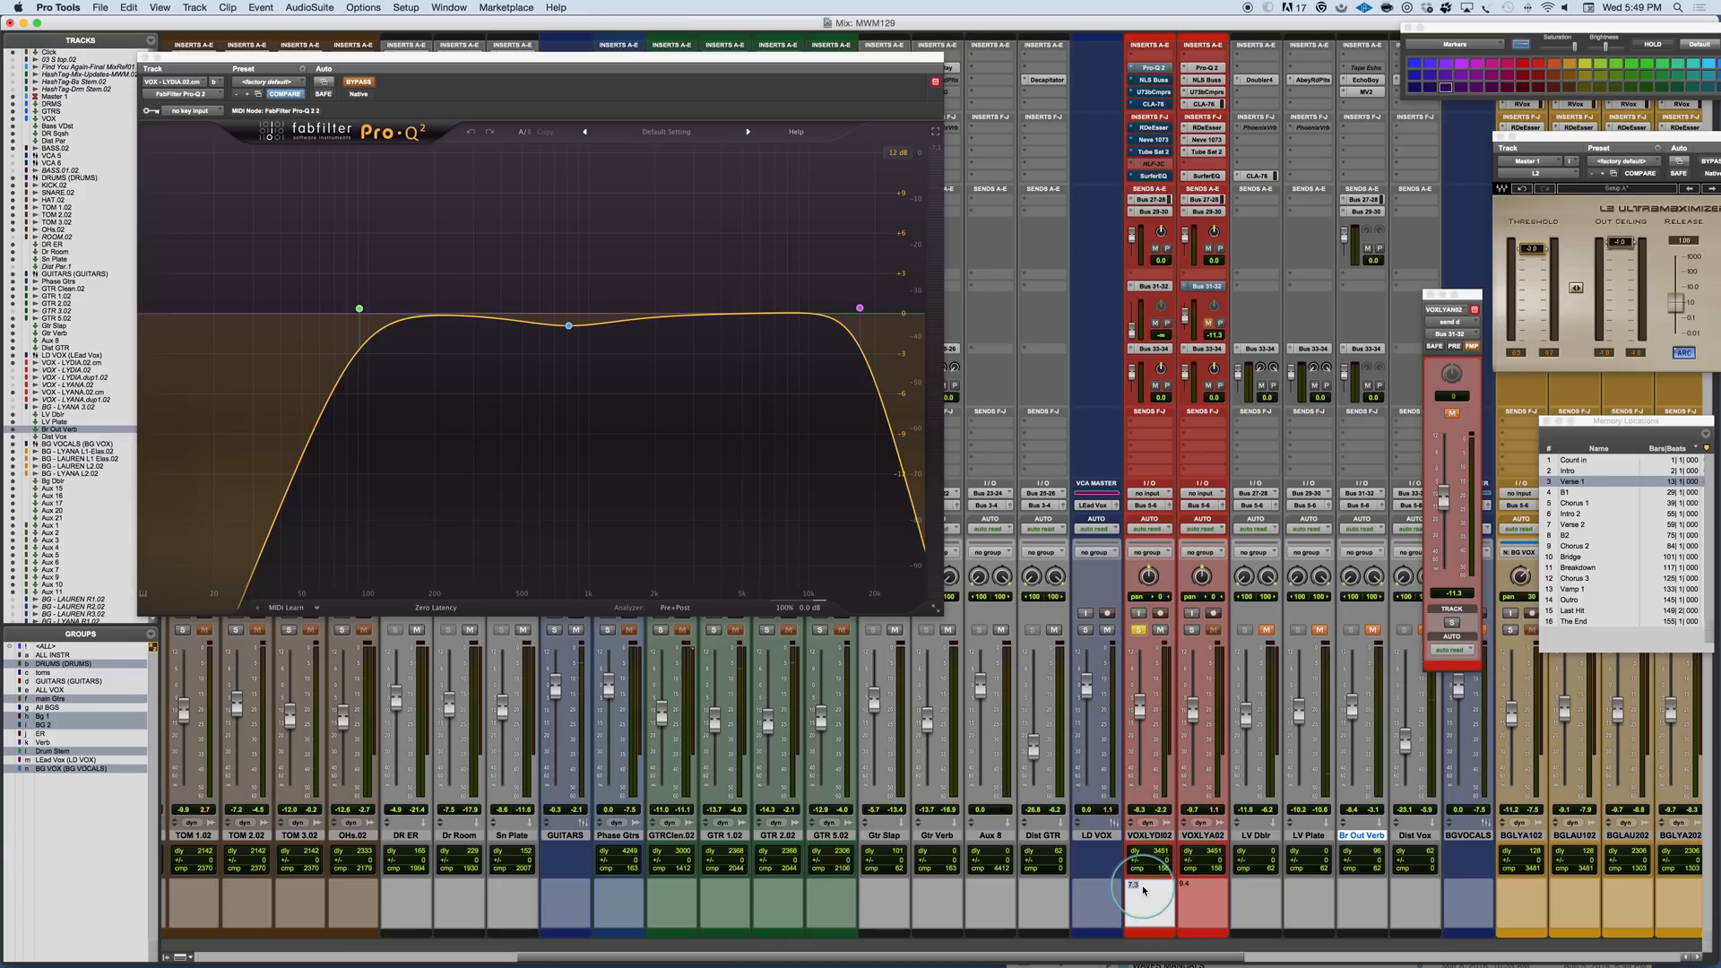
key("Return")
left_click_drag(1140, 708, 1140, 685)
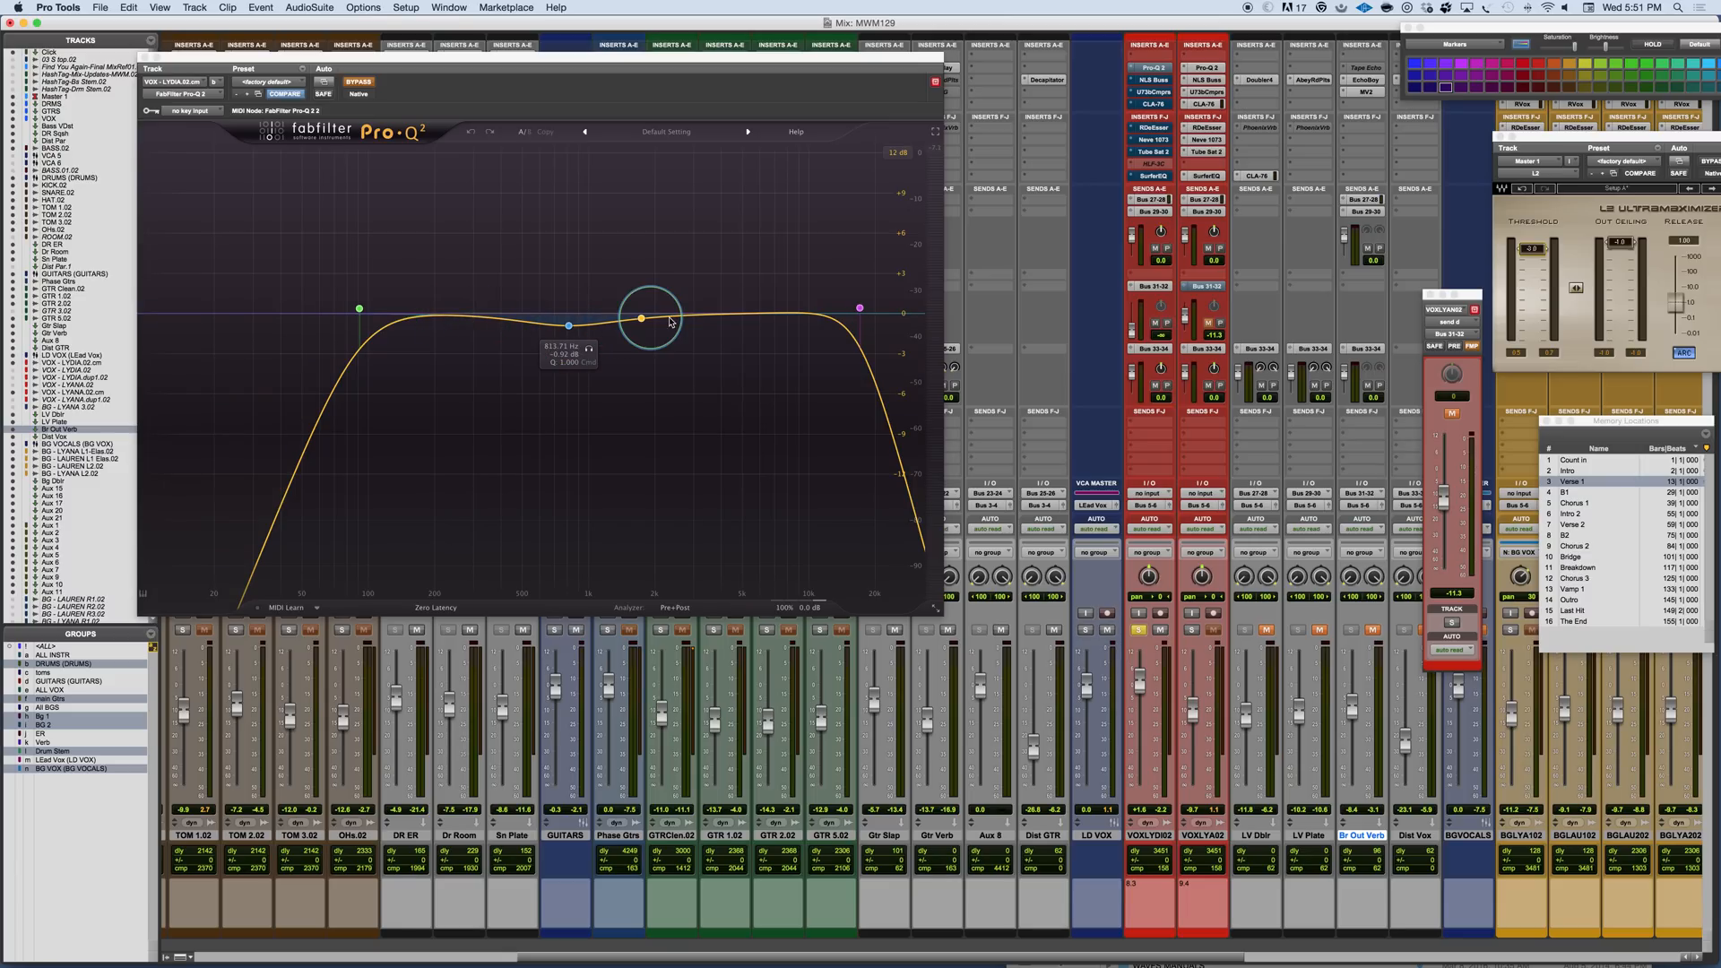
- Play Verse 1 while toggling bypass on the lead vocal's Pro-Q 2 for comparison, leaving the EQ active
left_click(359, 85)
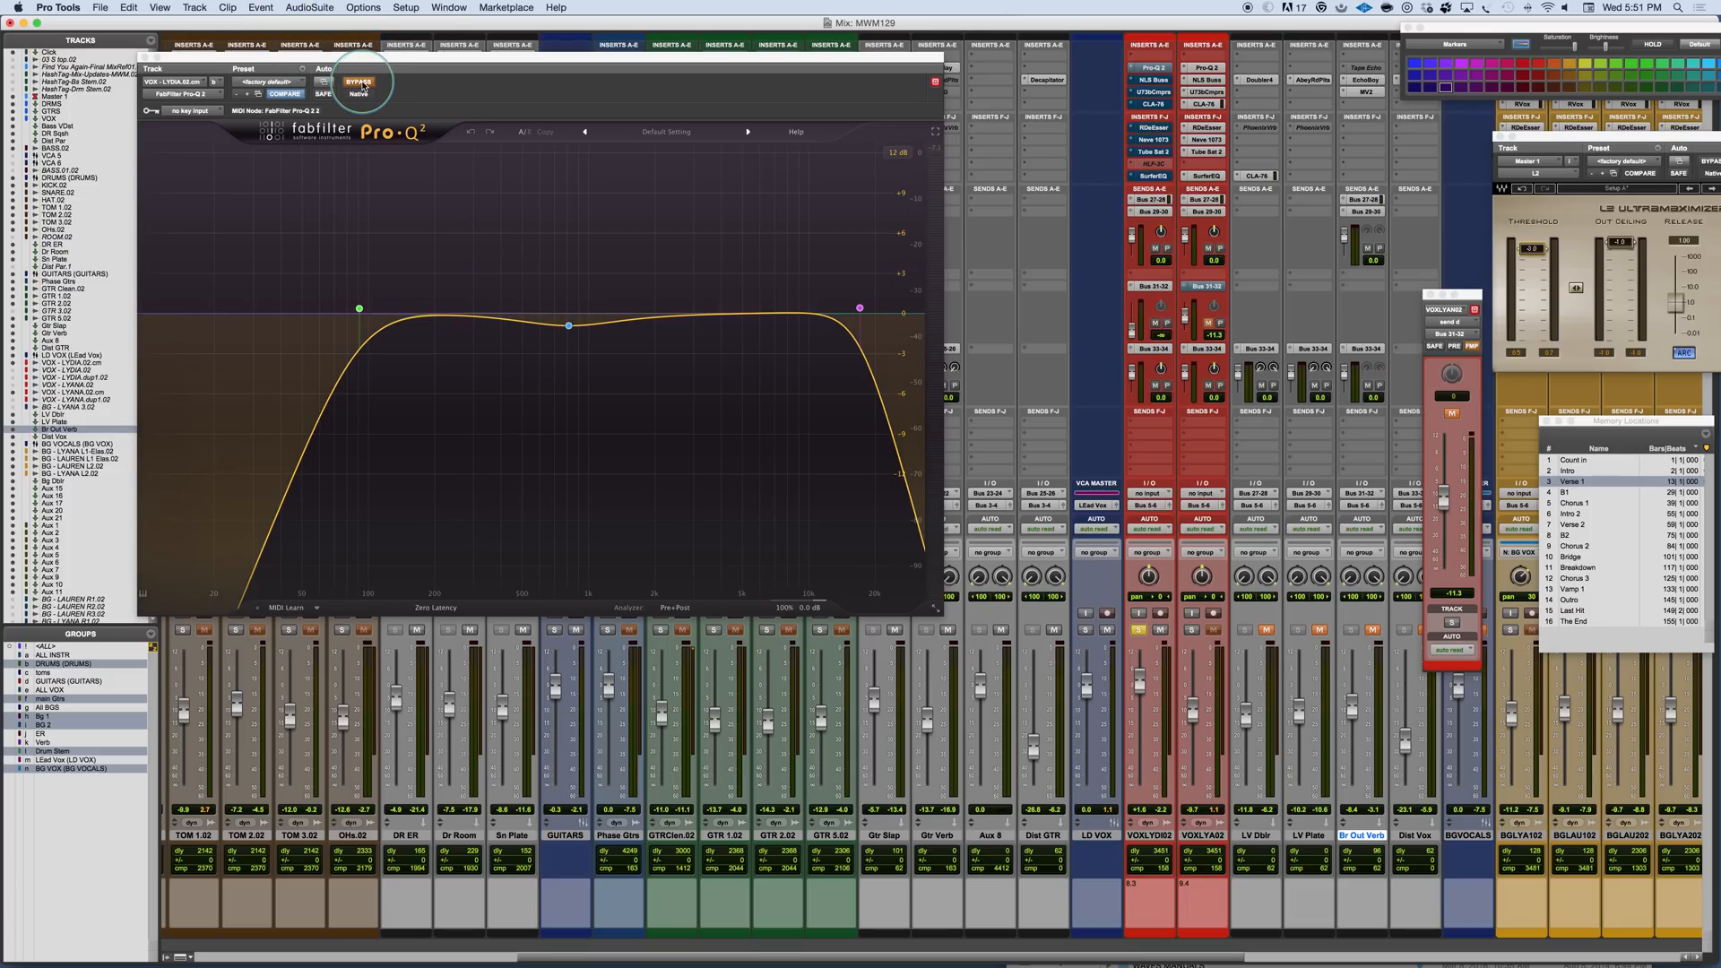
key("space")
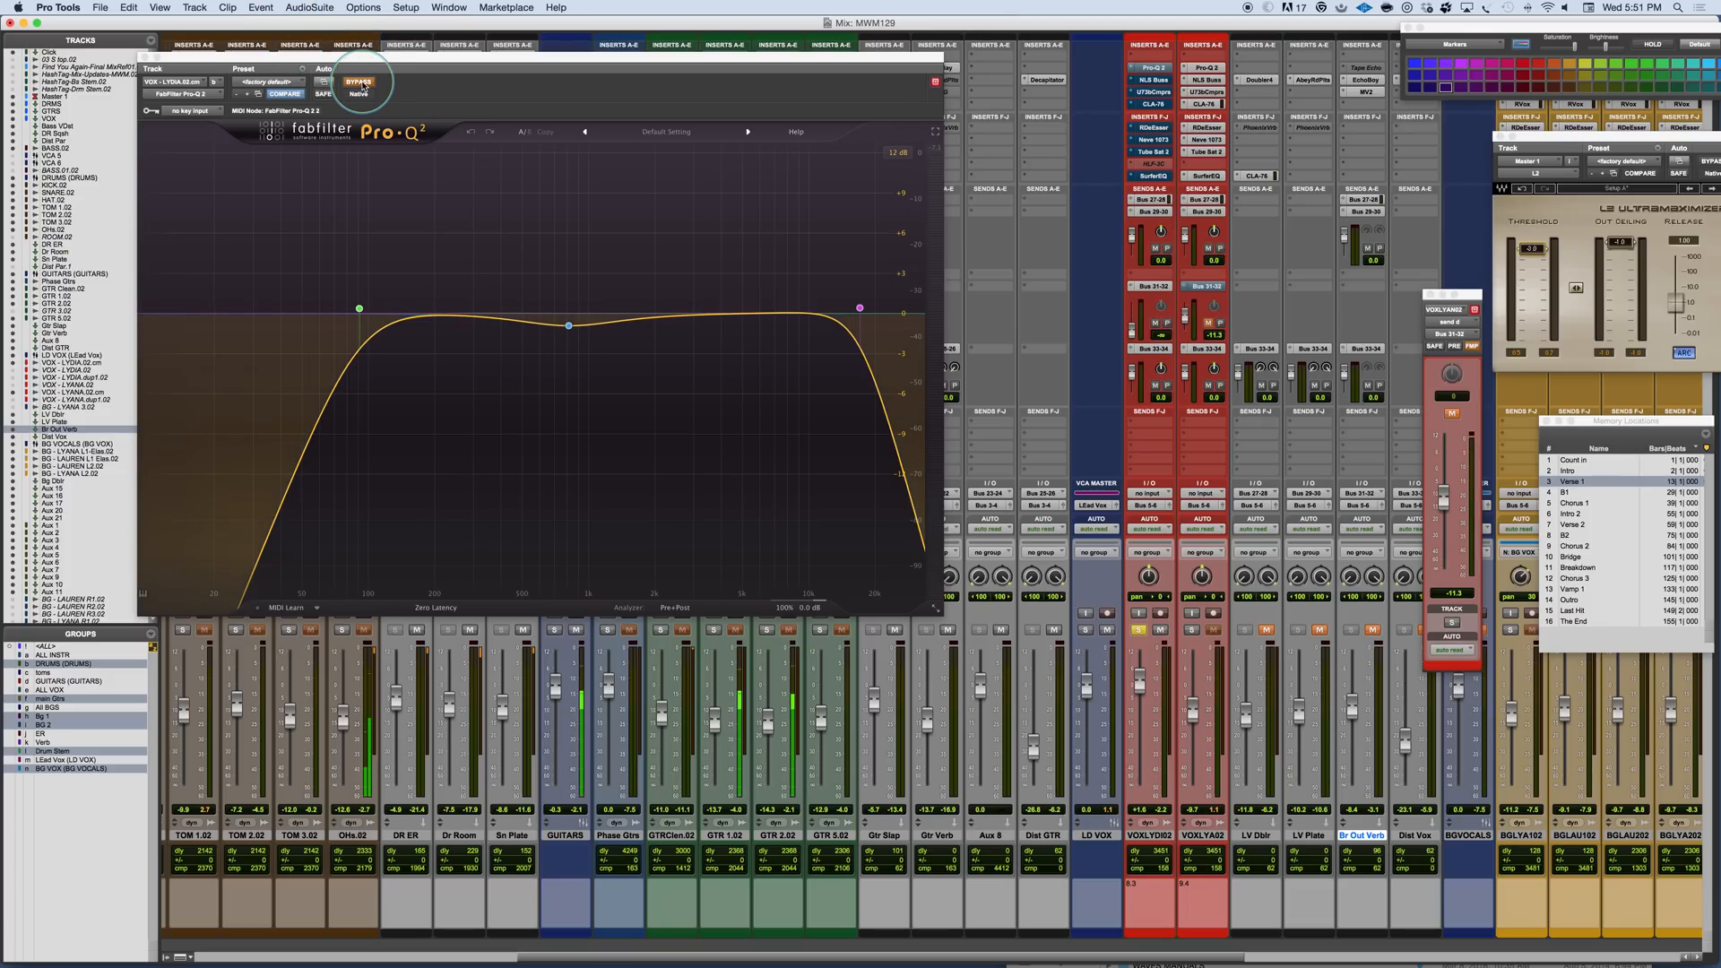
left_click(362, 86)
left_click(363, 86)
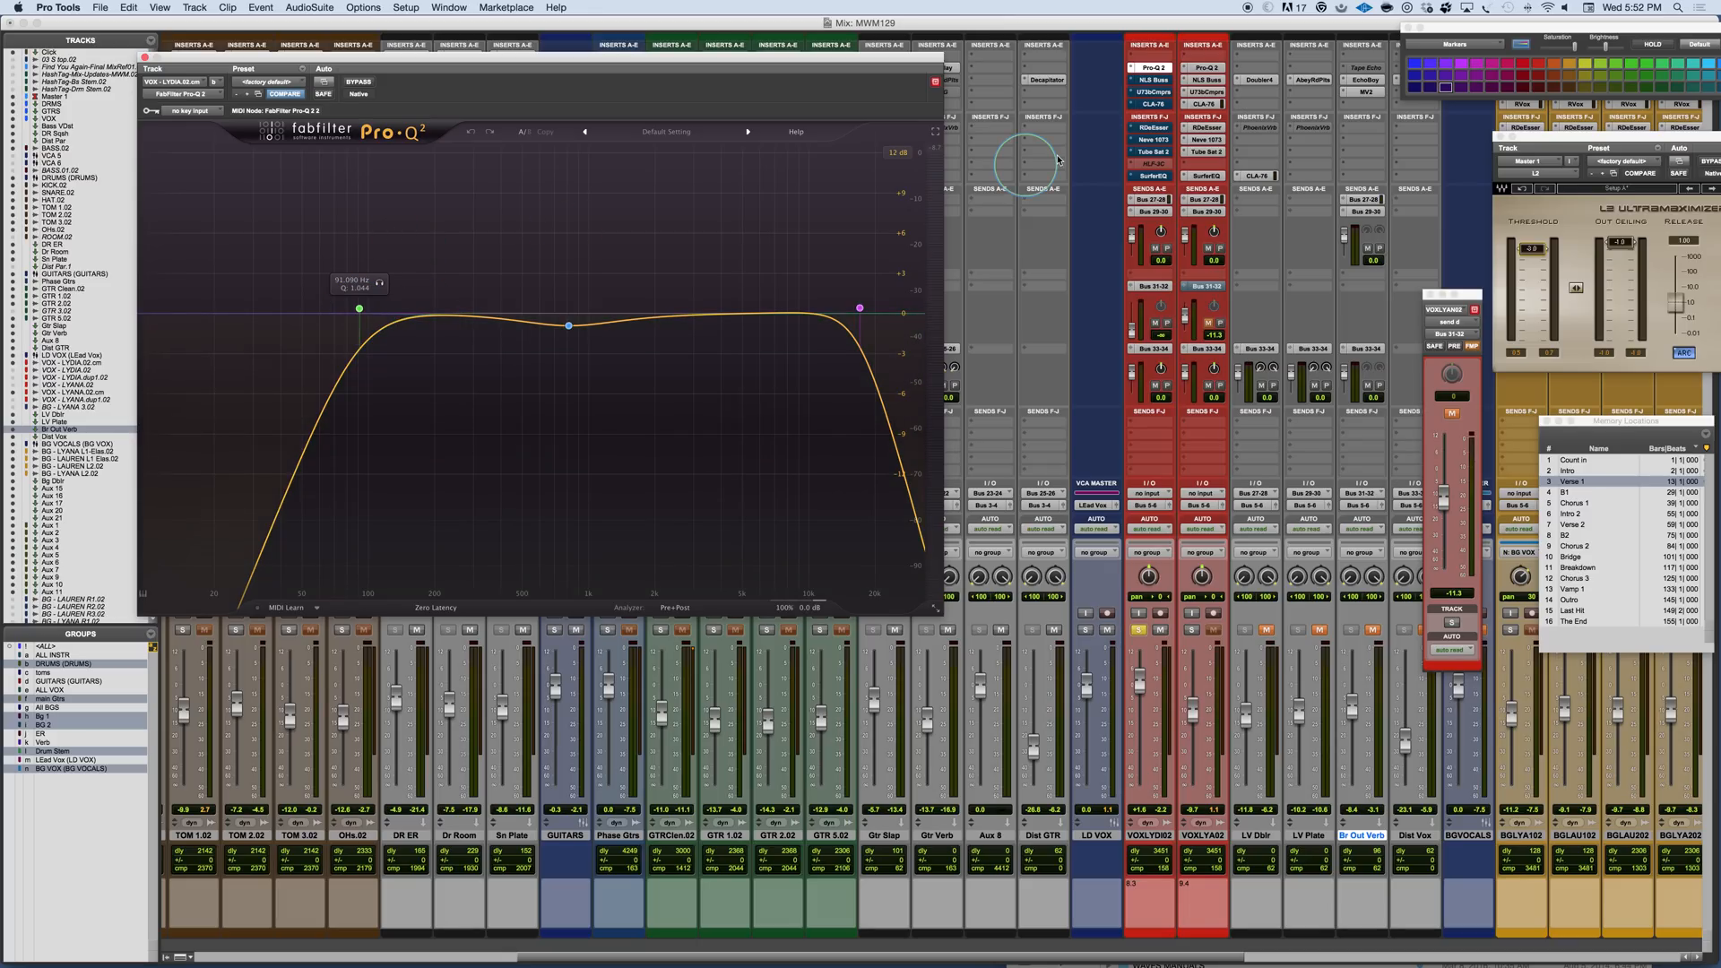
- Take the lead vocal's NLS Buss insert out of bypass and open its window clear of the track list
left_click(1152, 83, "super")
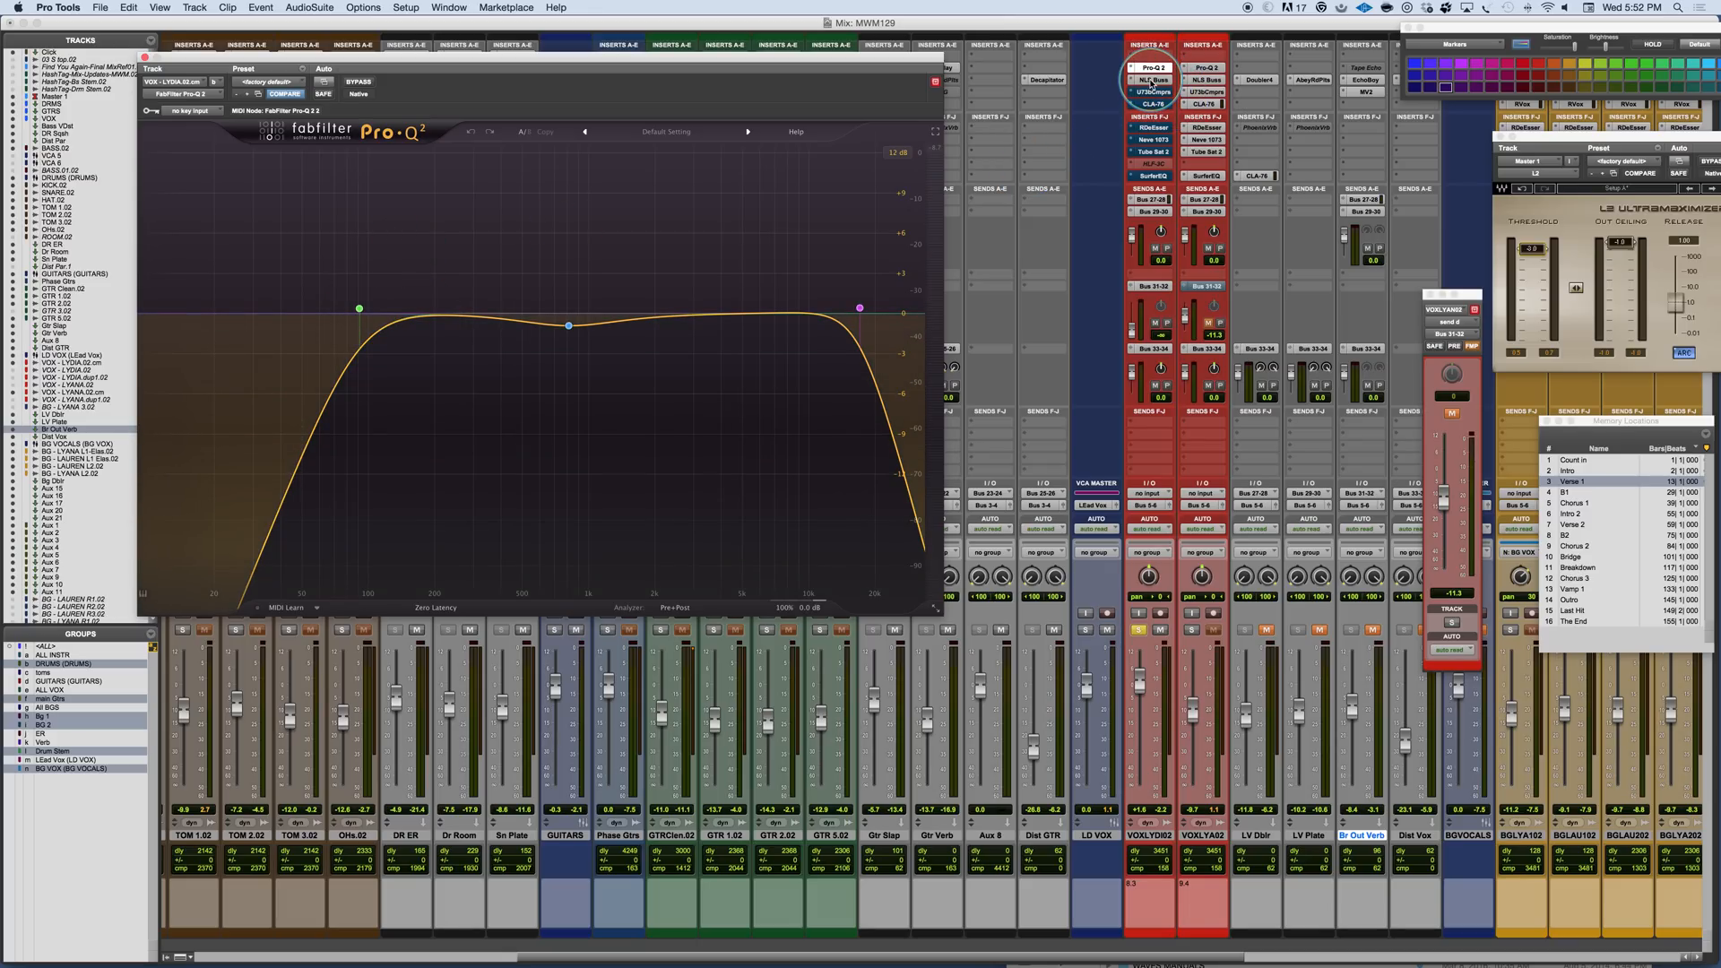
left_click(1152, 83)
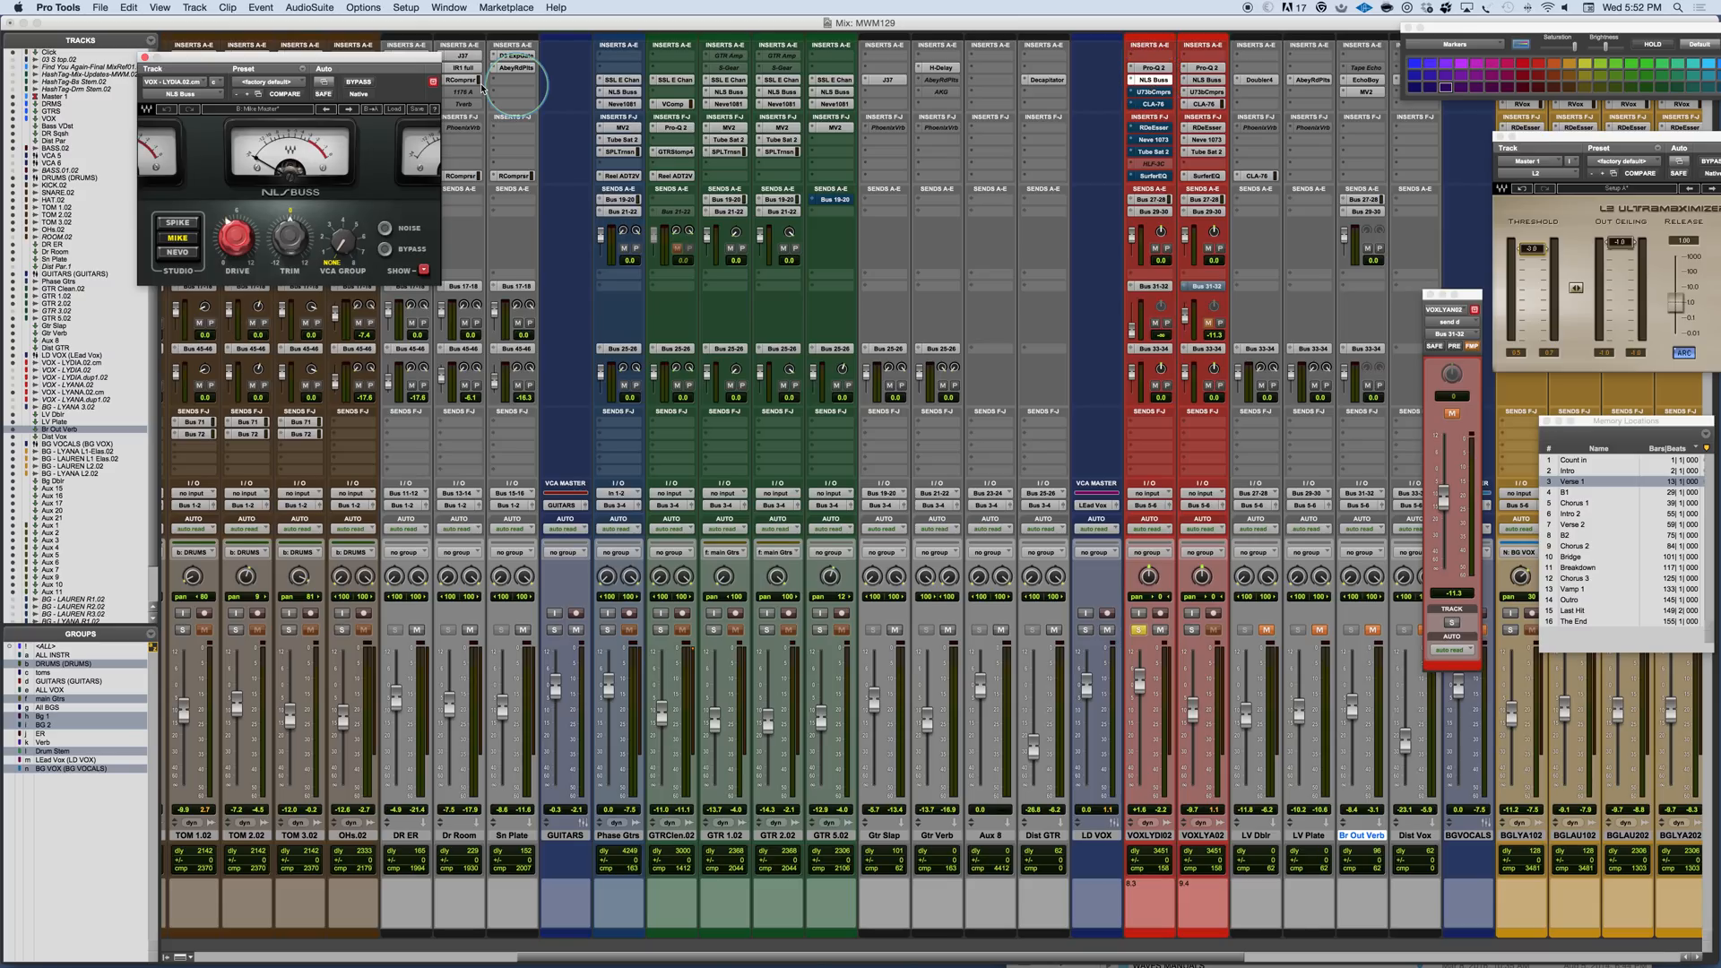
left_click_drag(345, 56, 762, 186)
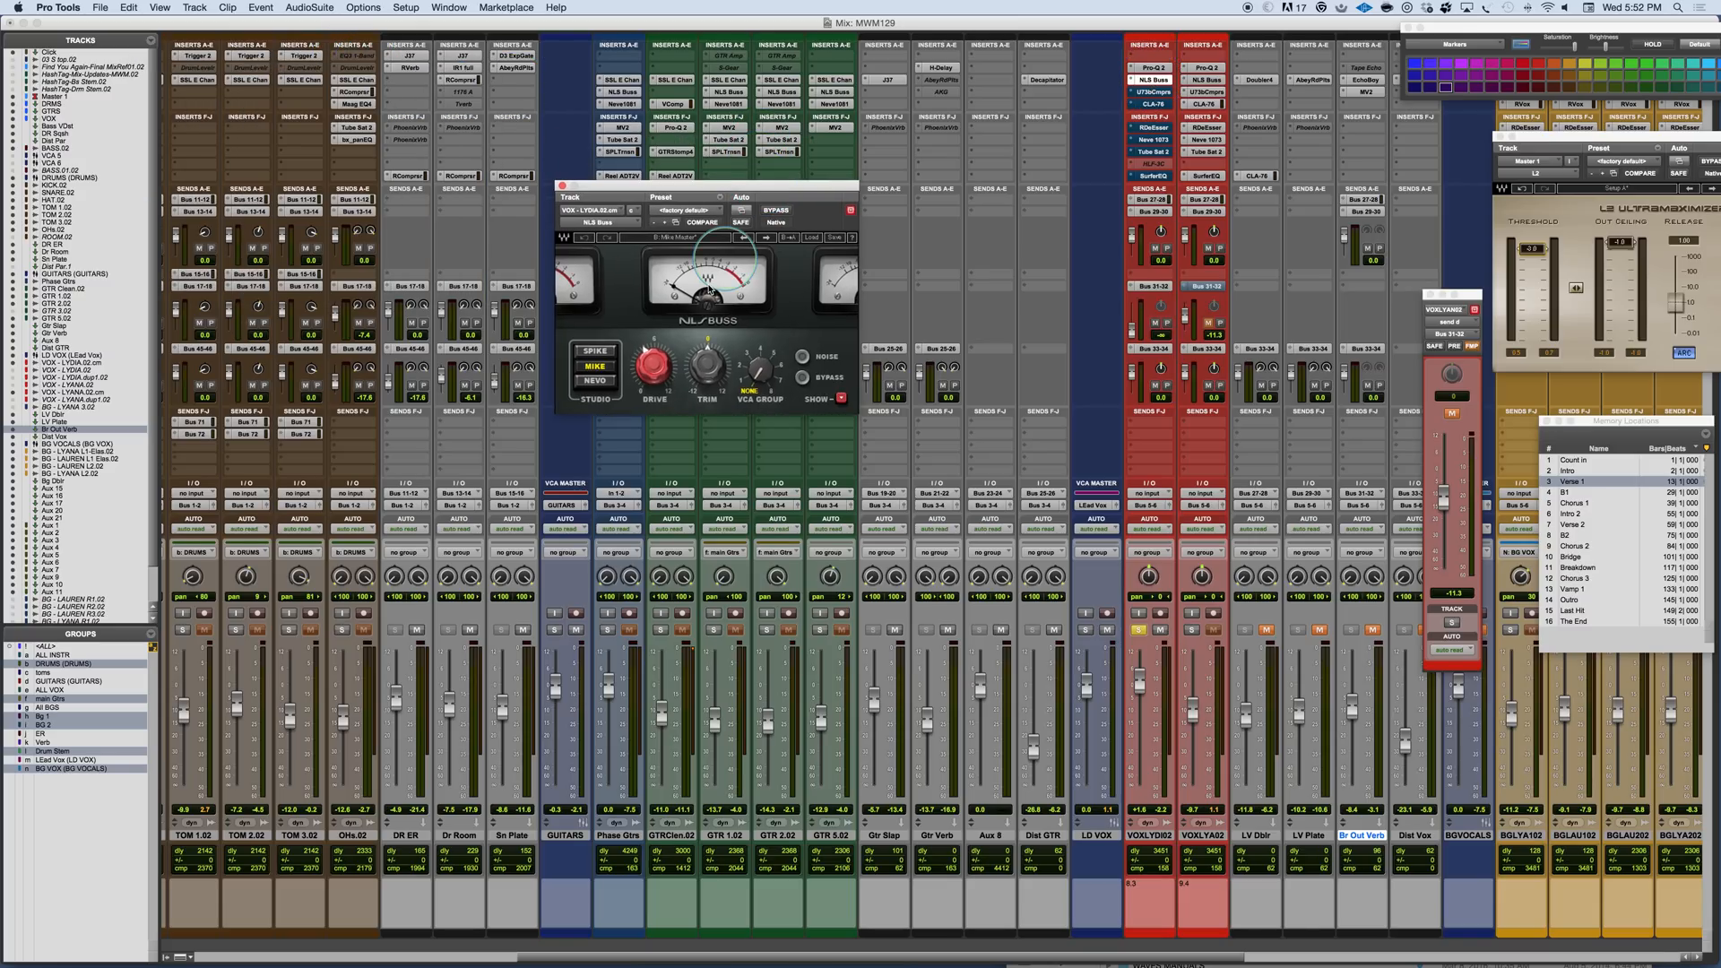
mouse_move(653, 370)
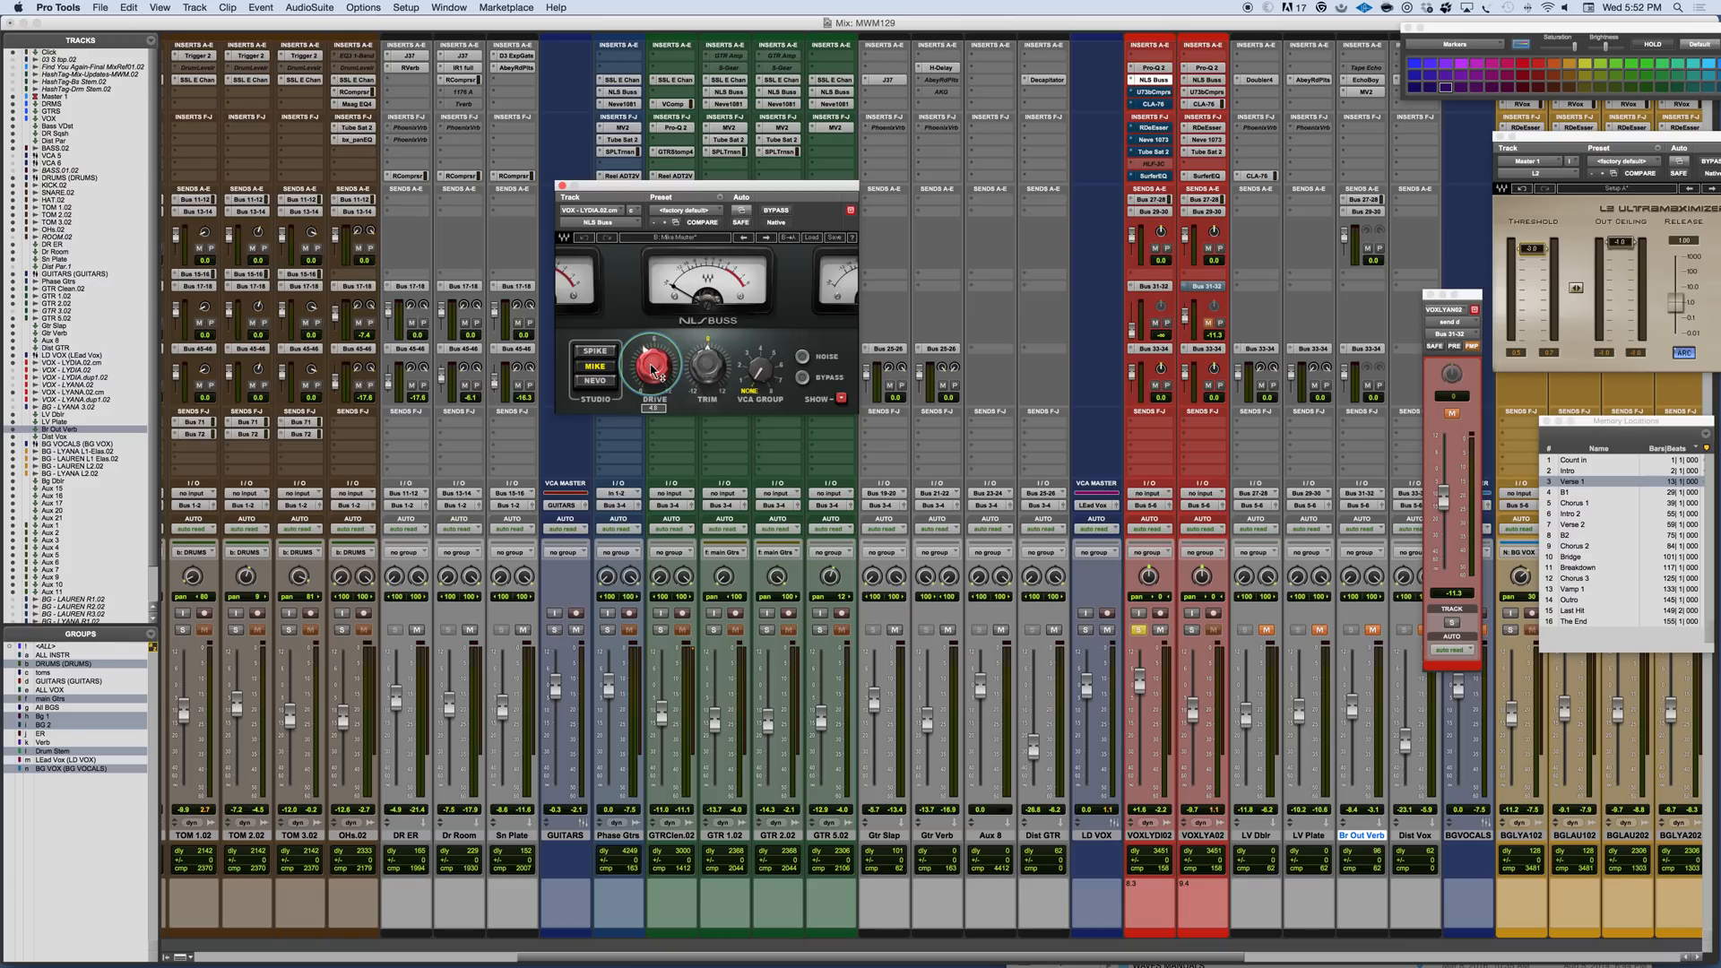
- Compare the lead vocal with and without NLS Buss by toggling its bypass during playback
key("space")
left_click(801, 381)
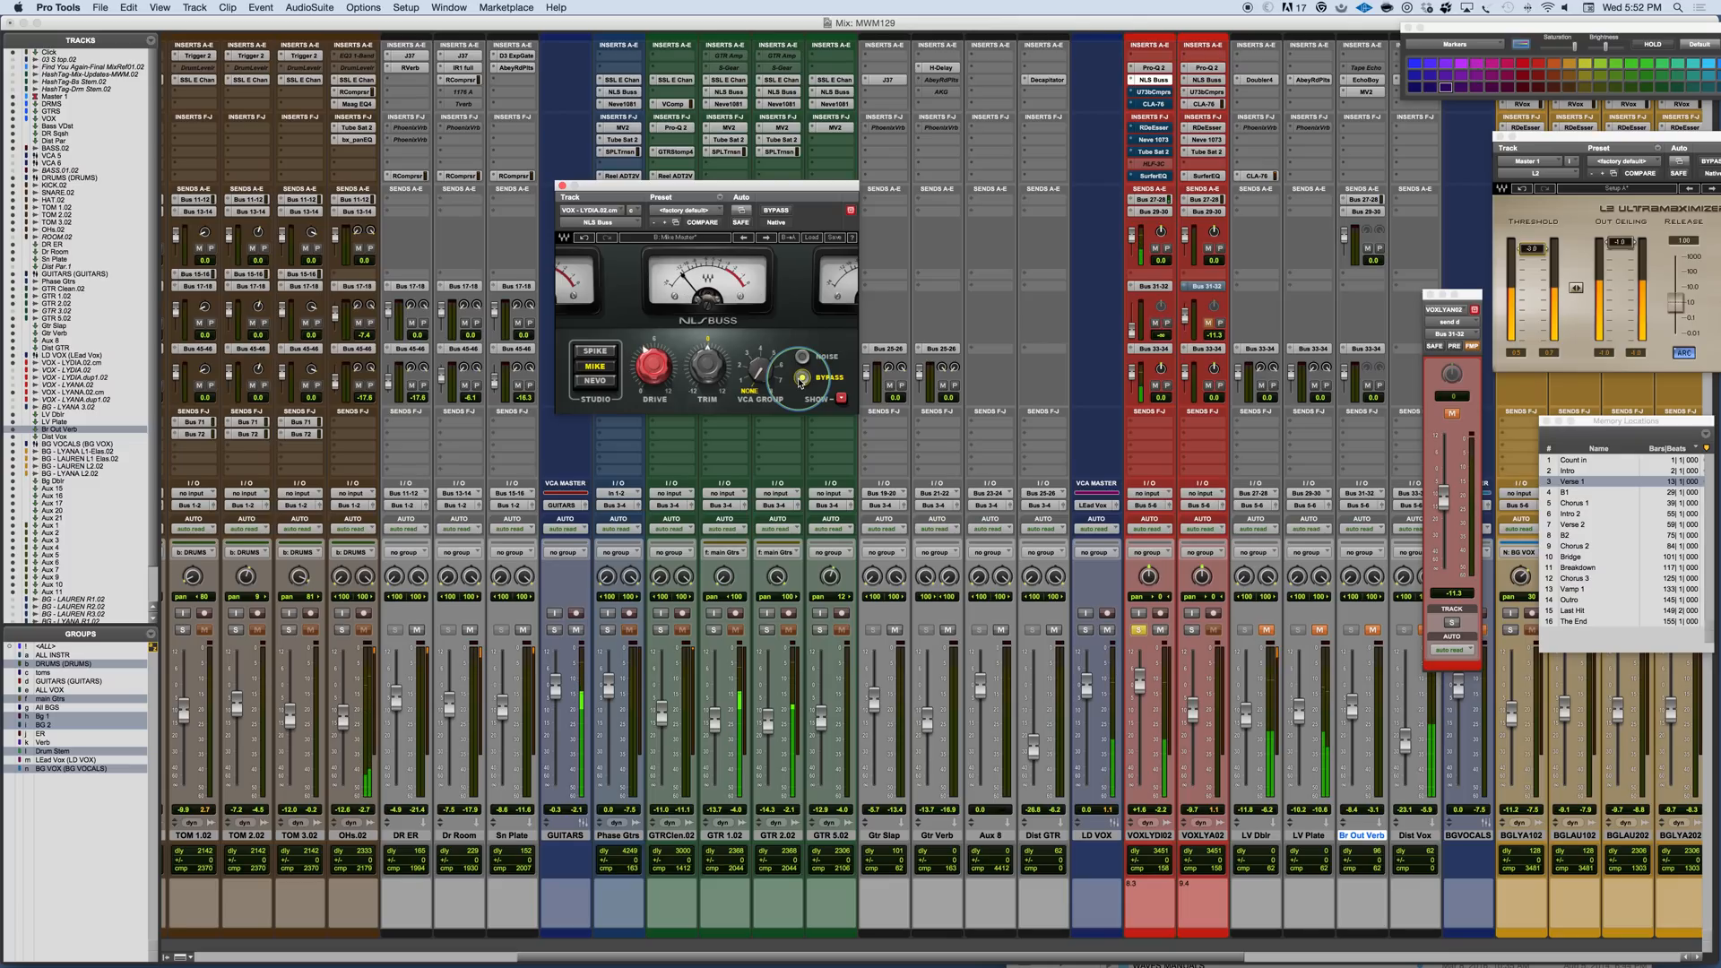
left_click(801, 381)
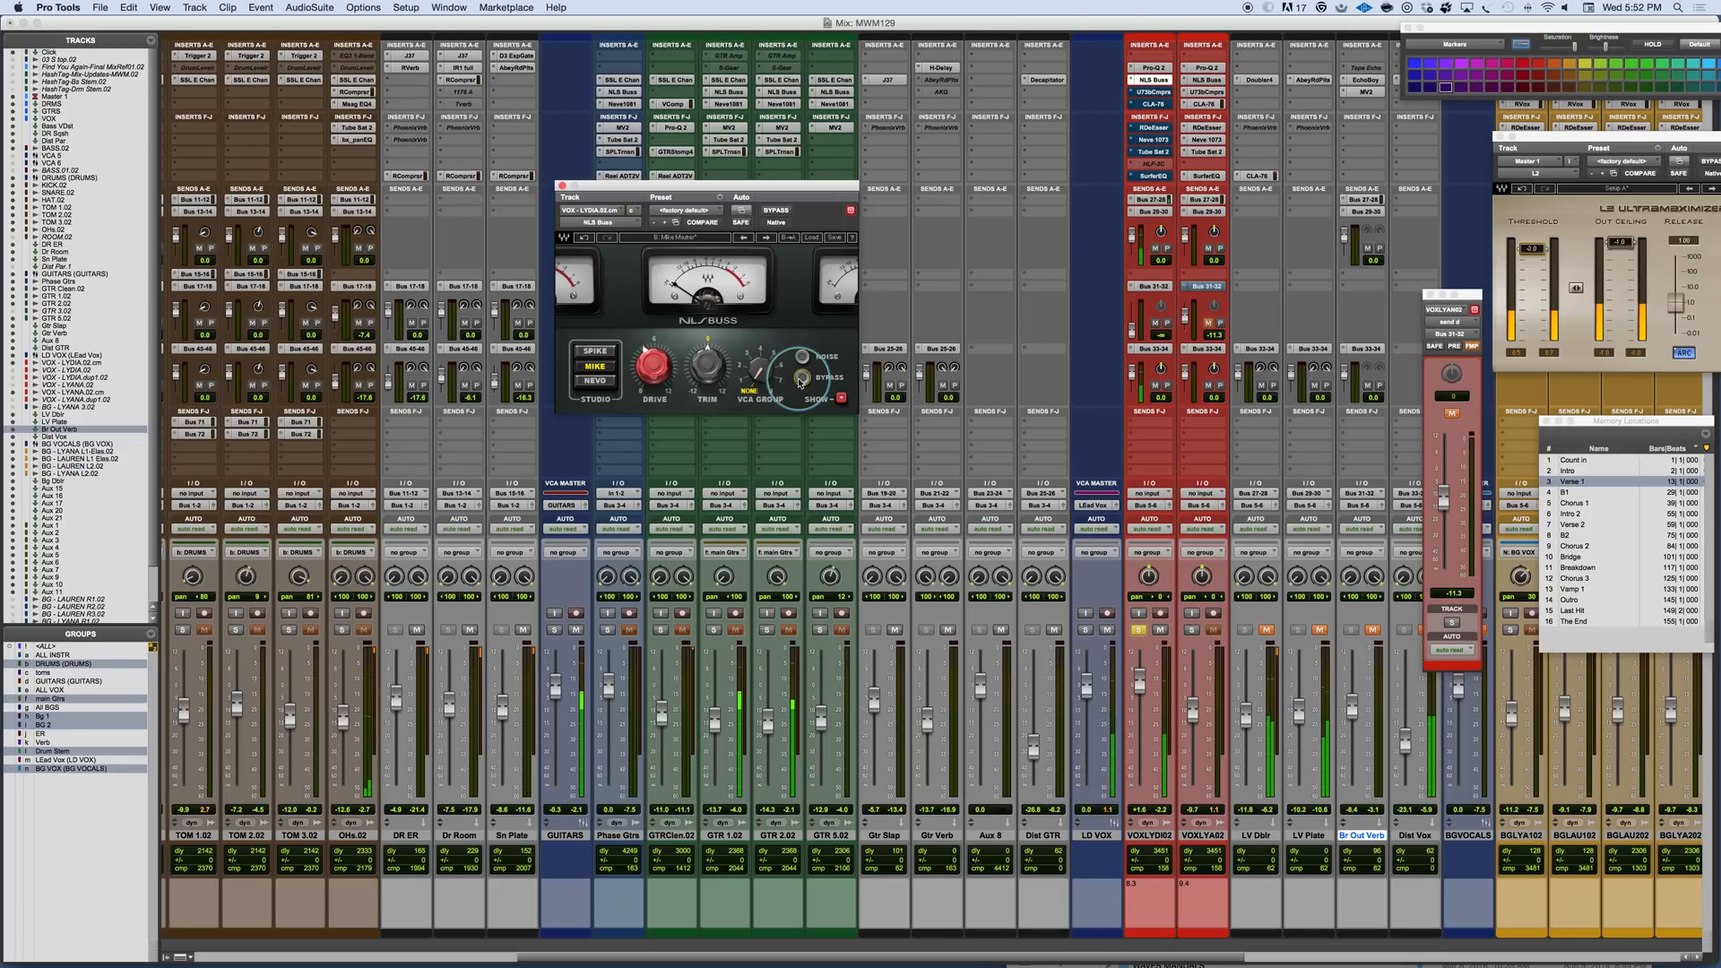
left_click(778, 212)
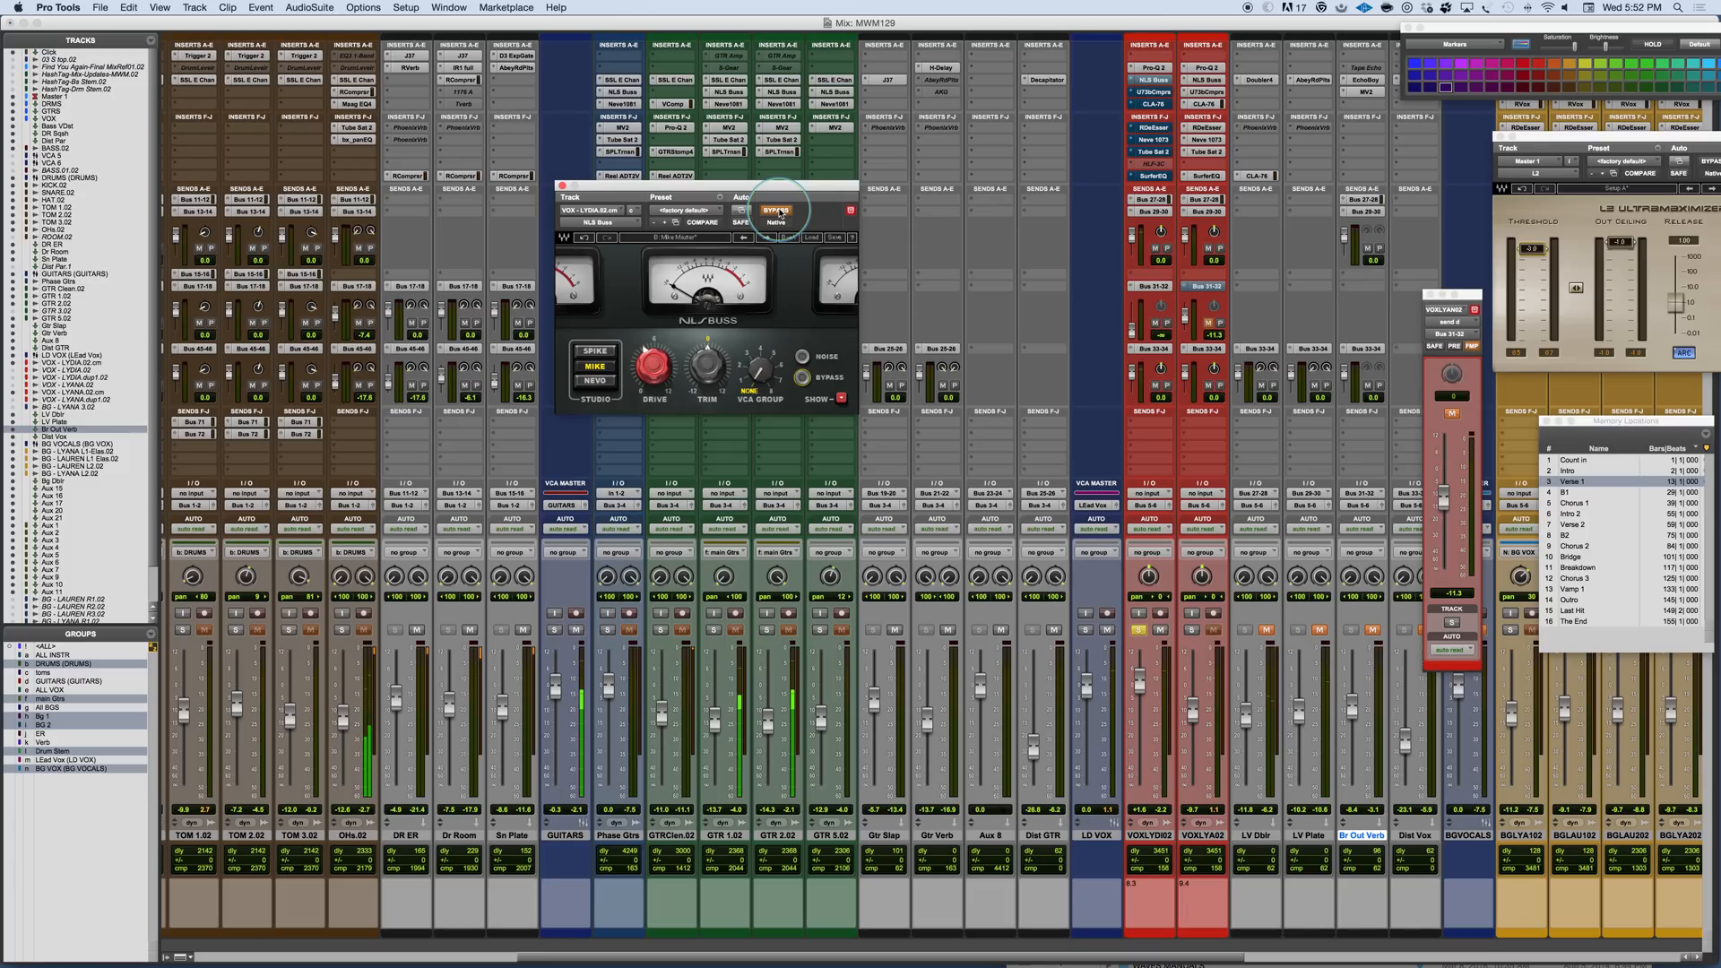
left_click(778, 211)
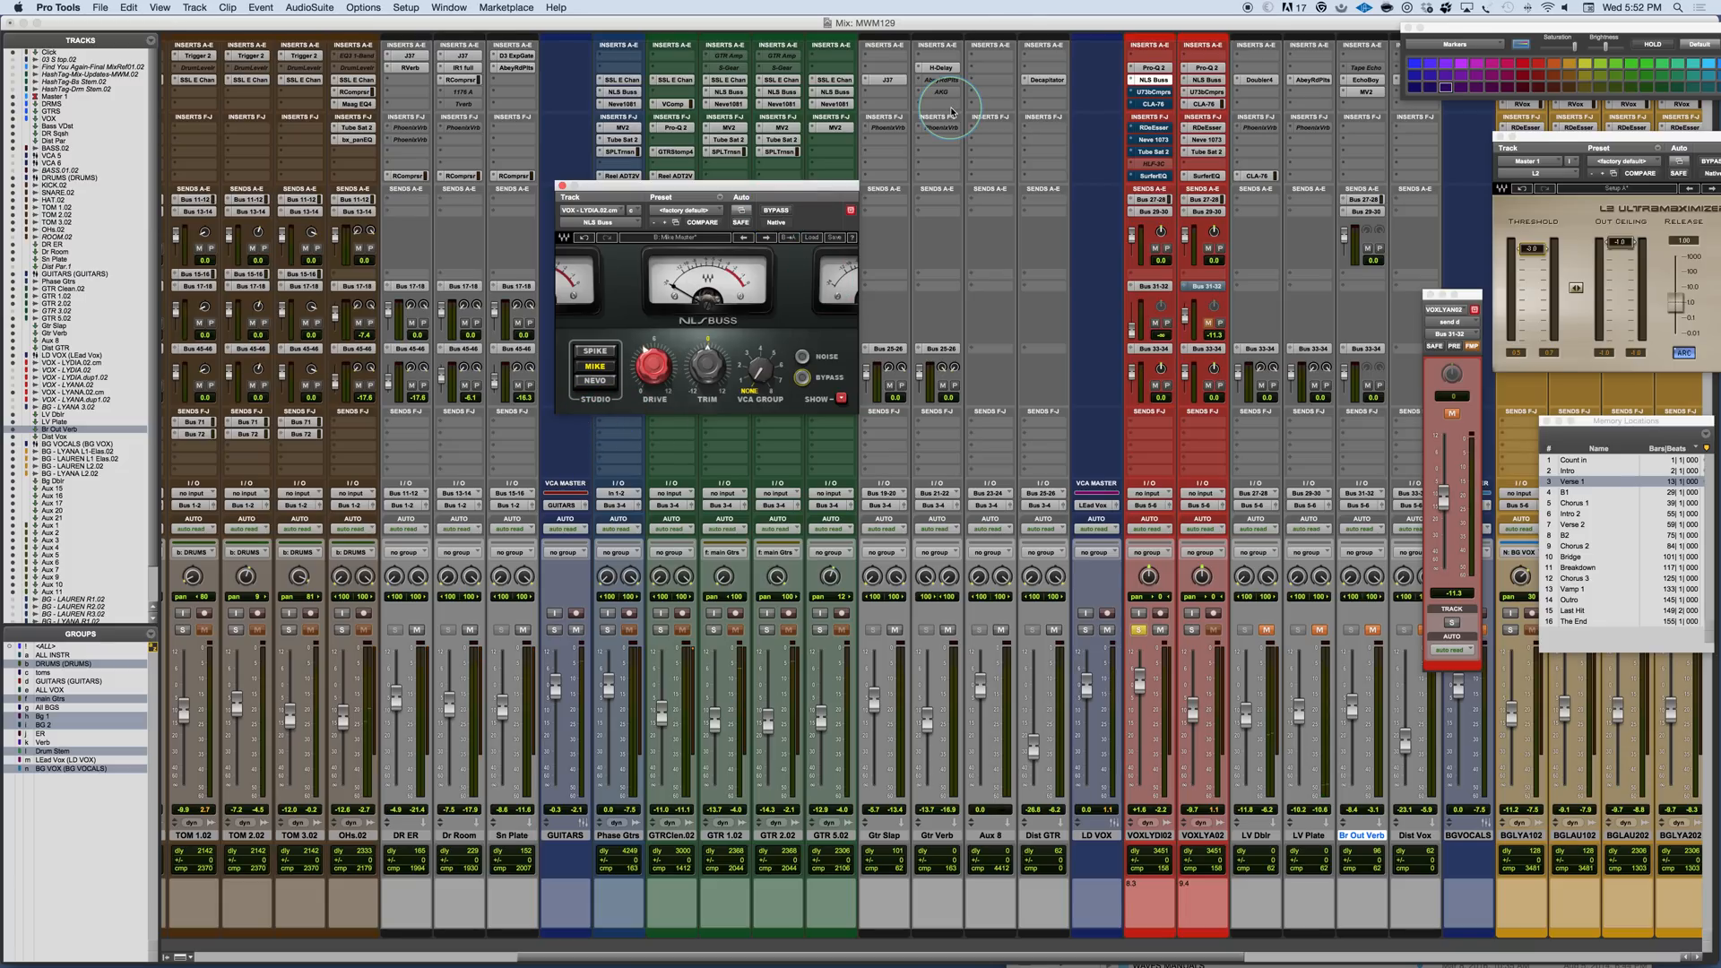
- Take the lead vocal's U73b Compressor insert out of bypass and open its window
left_click(1153, 93, "super")
left_click(1153, 93)
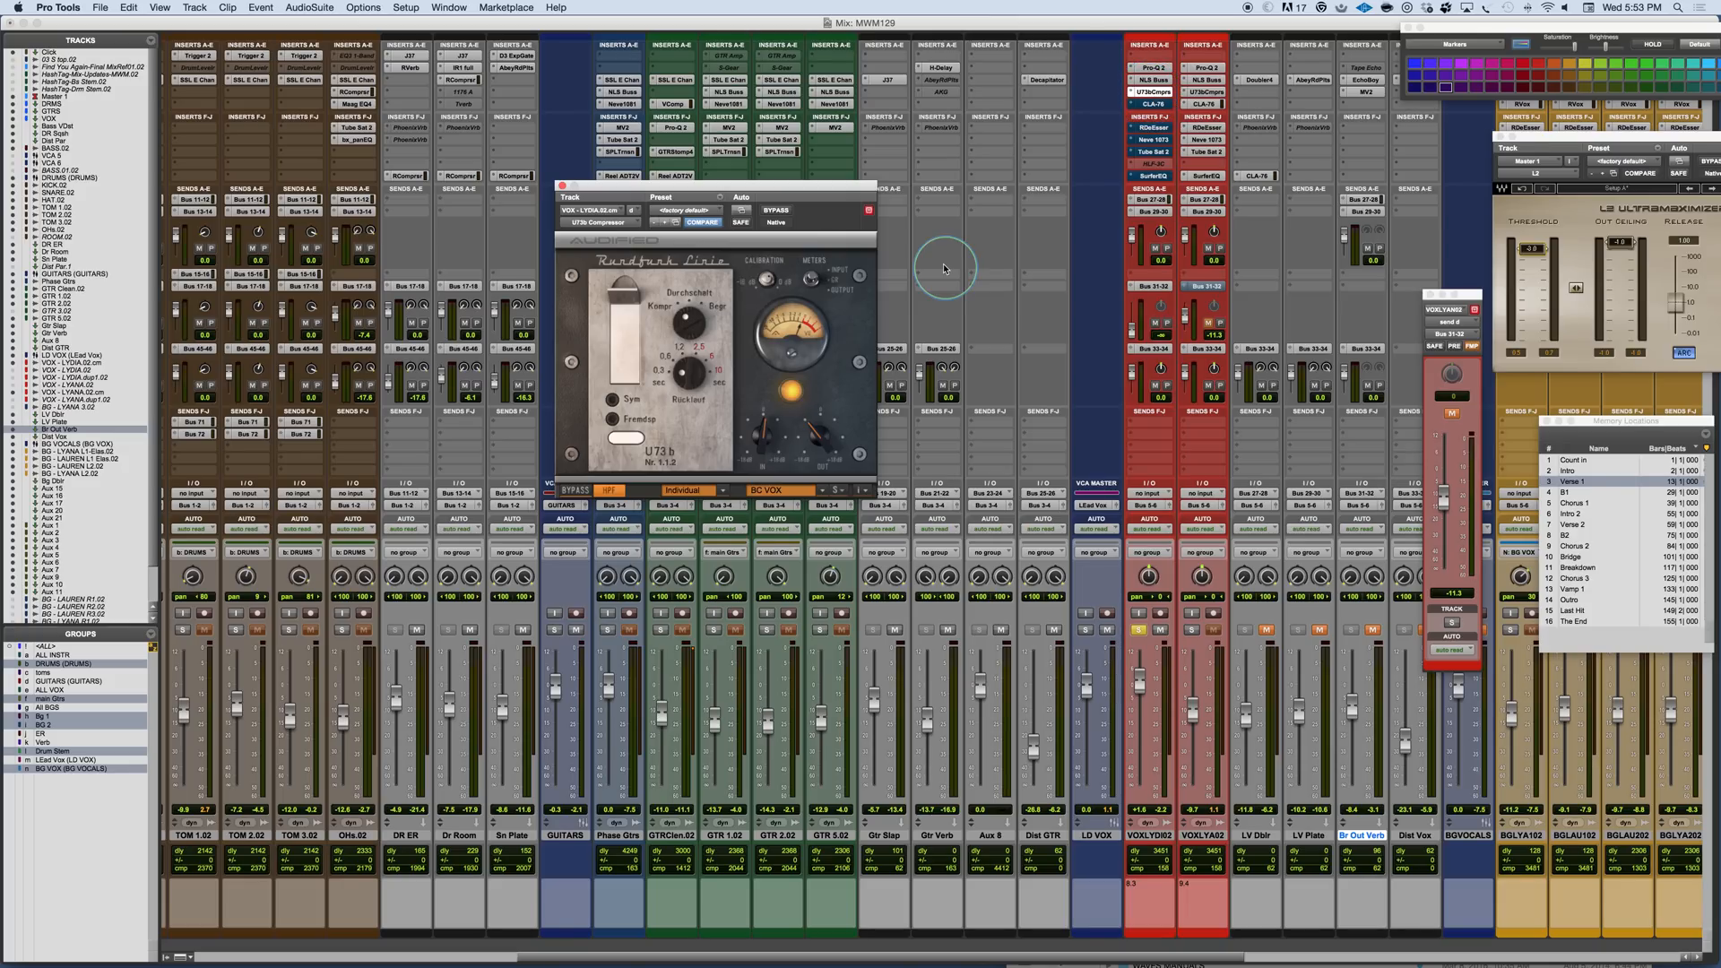
left_click(606, 492)
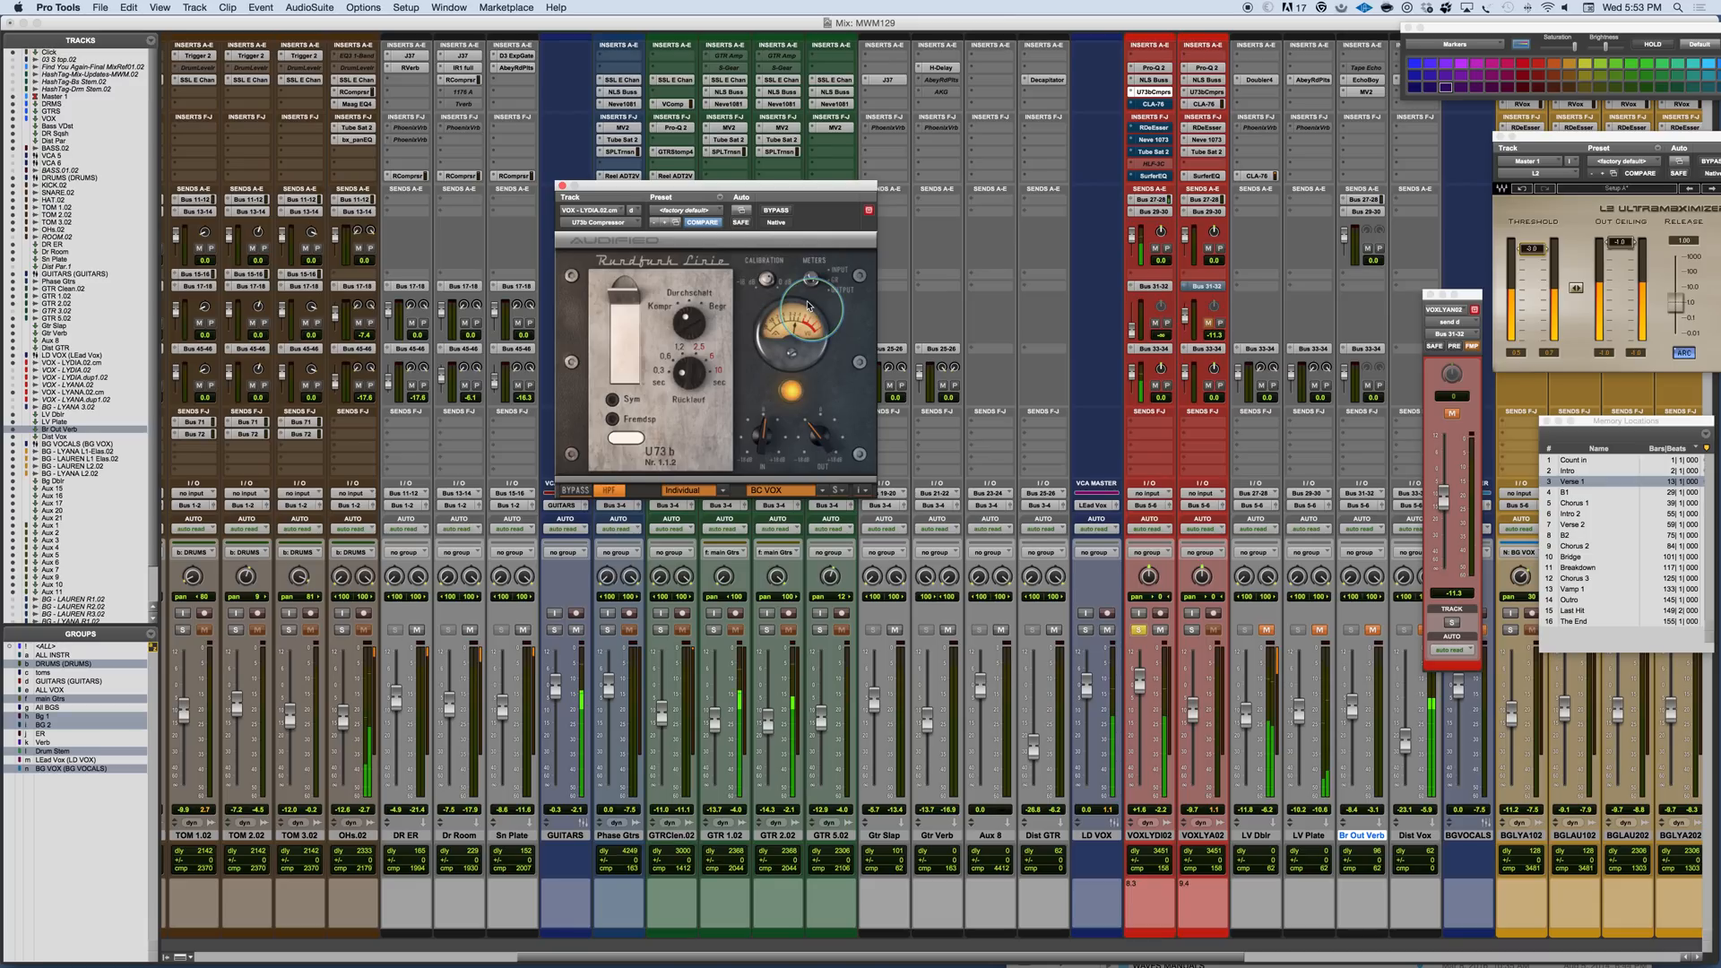
- Compare the lead vocal with and without the U73b Compressor by repeatedly toggling its bypass during playback
left_click(776, 211)
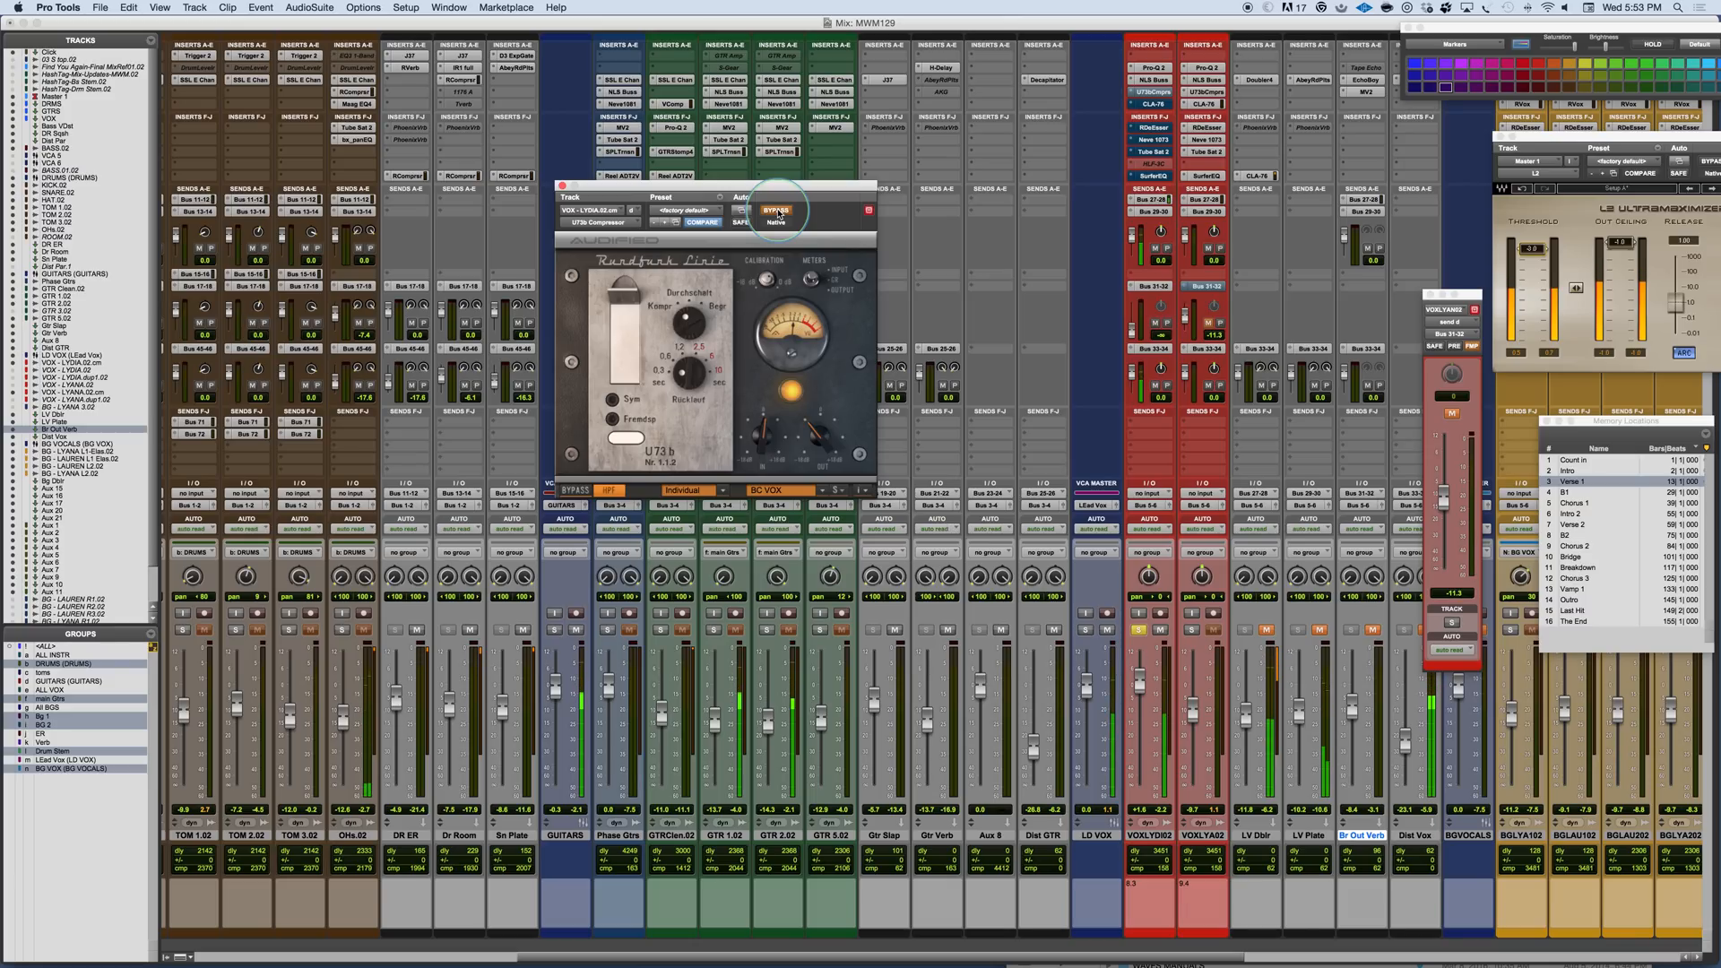
left_click(776, 210)
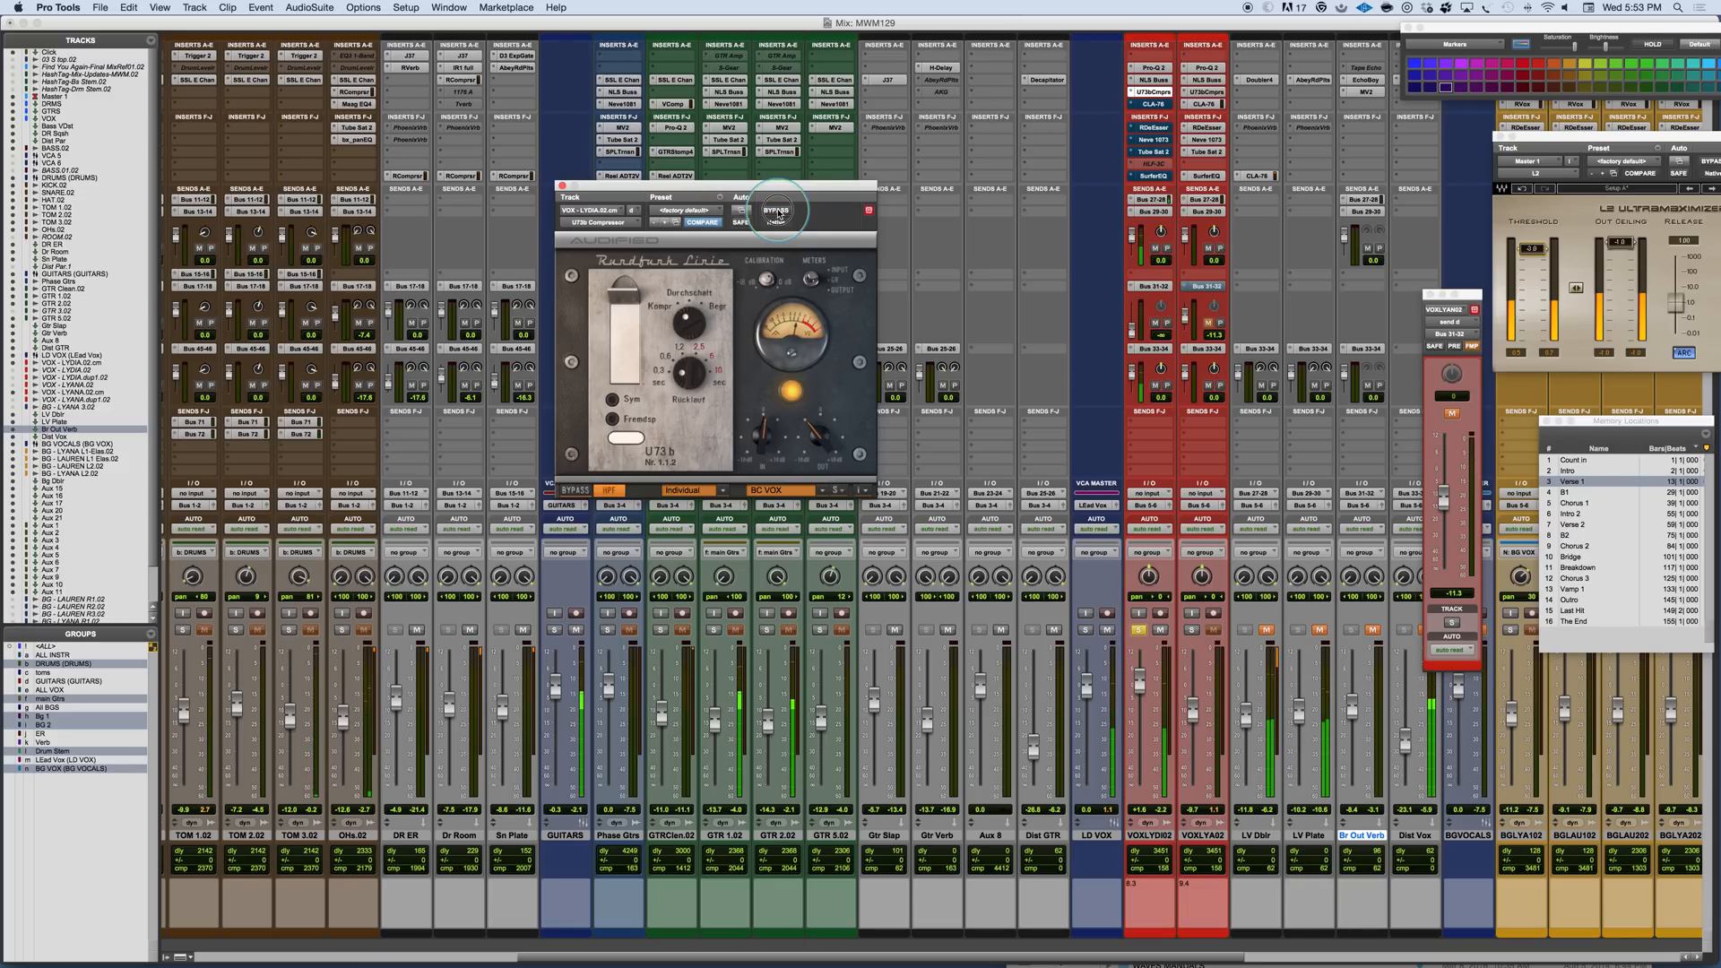
left_click(777, 211)
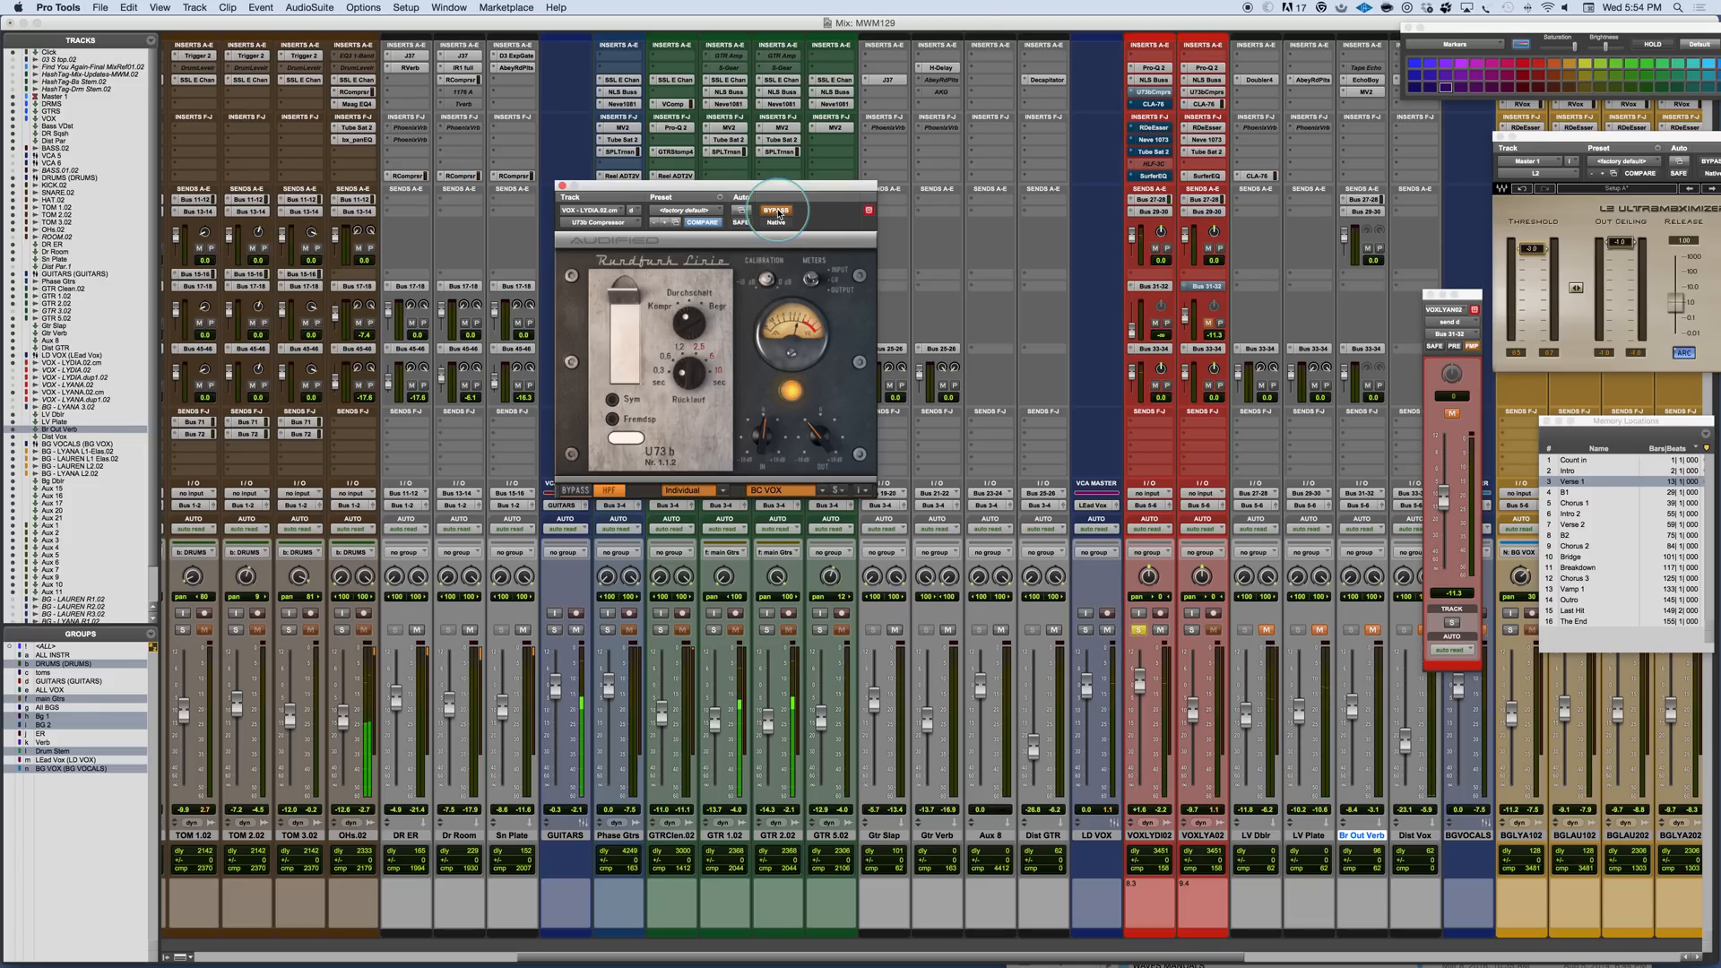
left_click(776, 211)
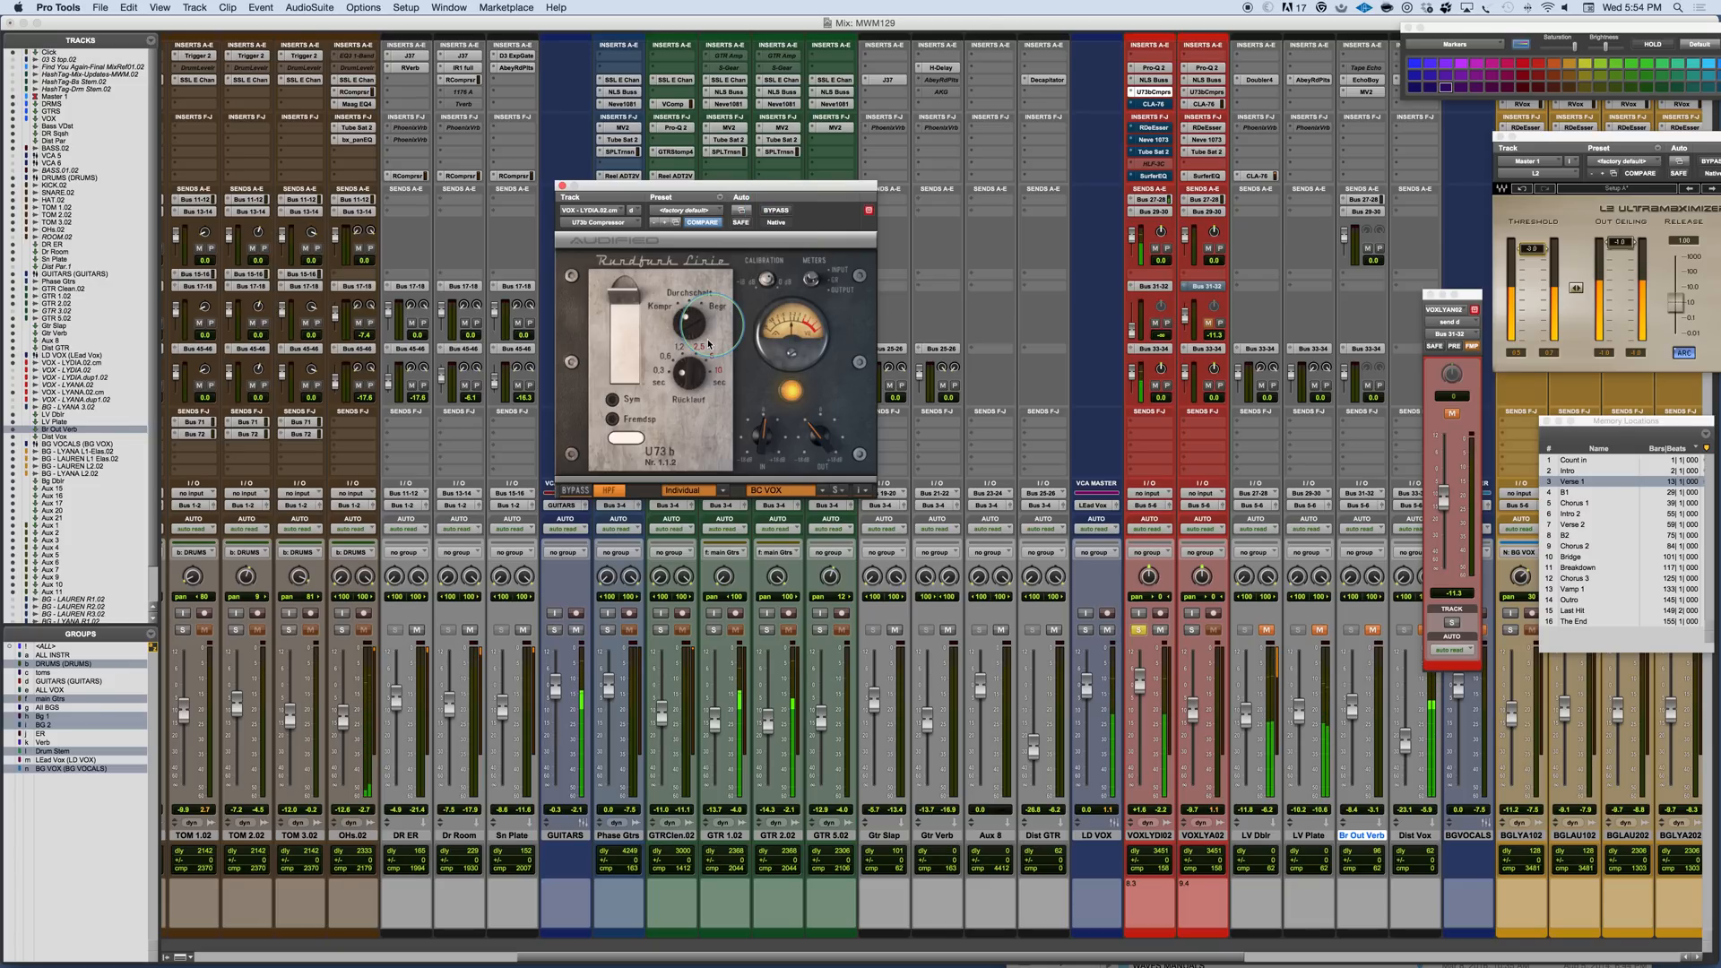
- Toggle the U73b Compressor's HPF to compare, leave it off, and check the compressor against bypass again
left_click(607, 492)
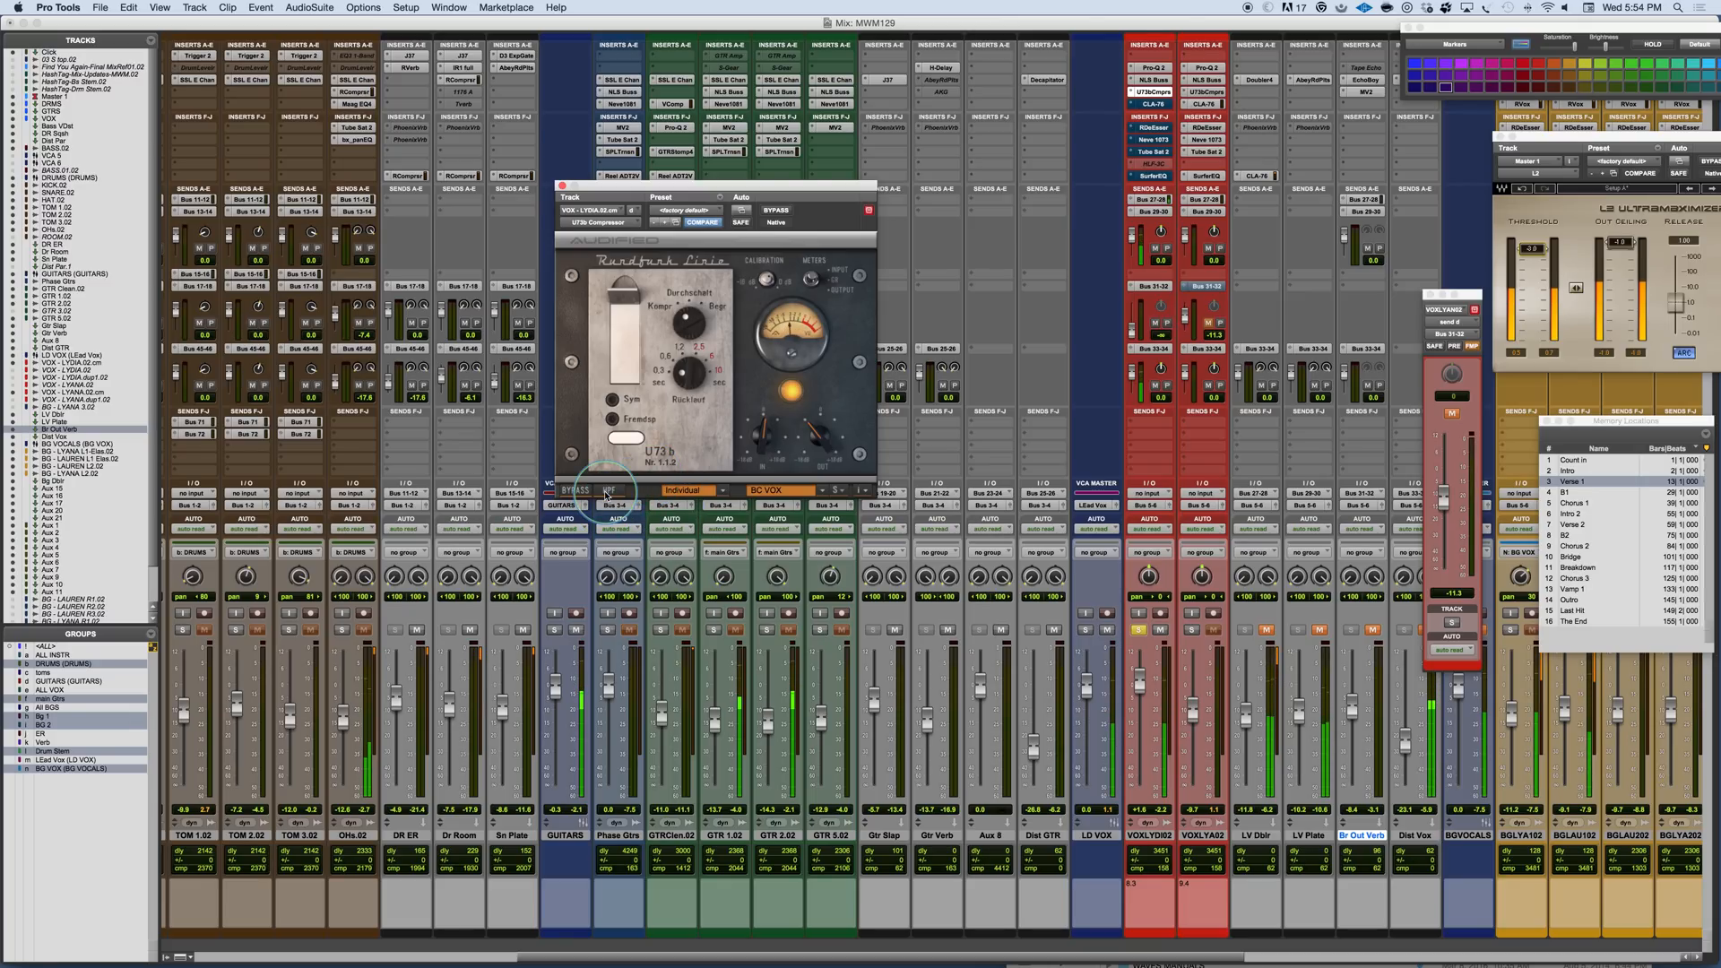
left_click(607, 491)
left_click(607, 491)
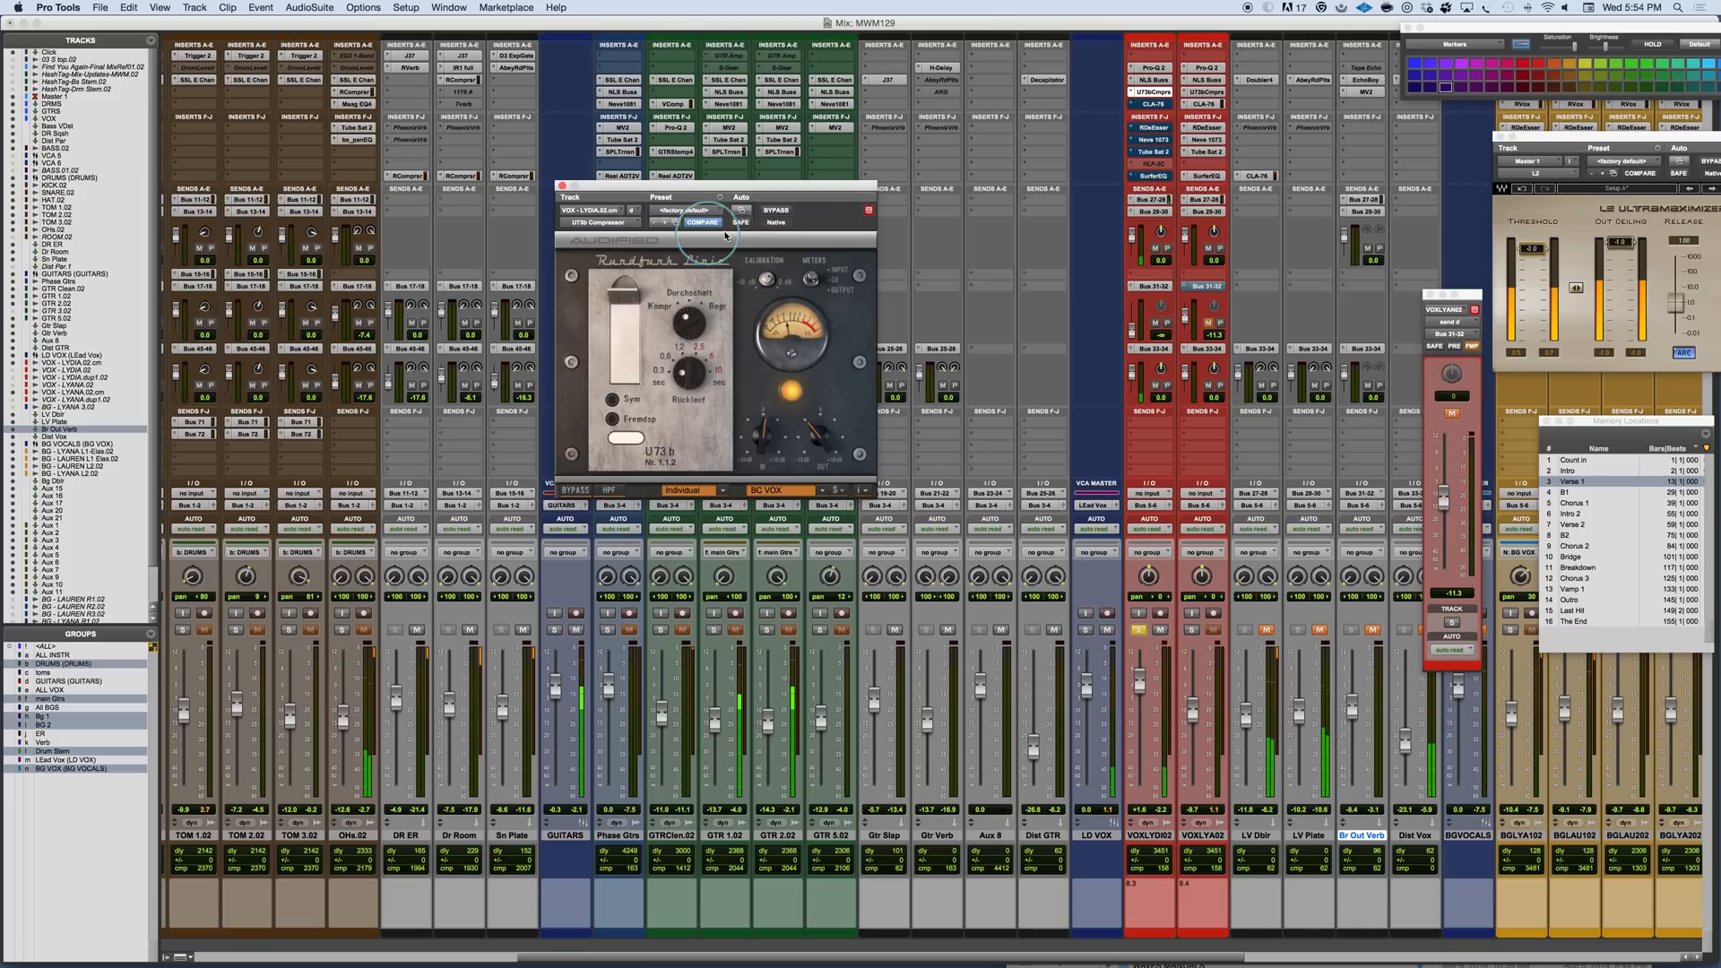
left_click(776, 211)
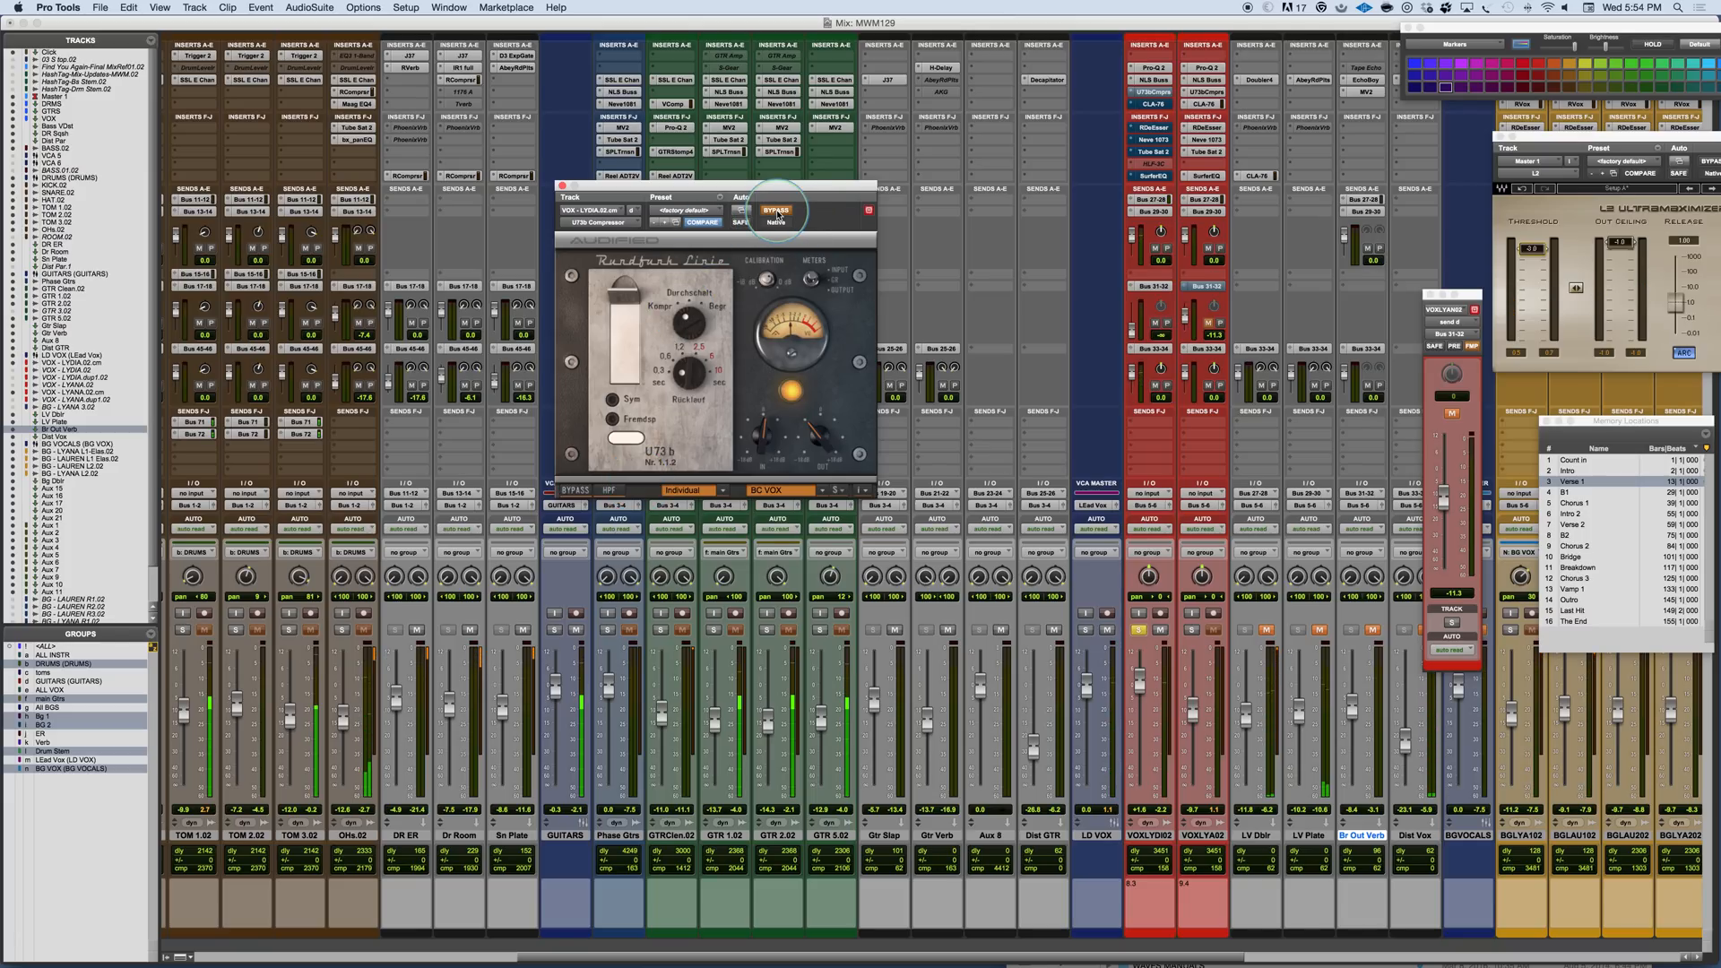
left_click(776, 211)
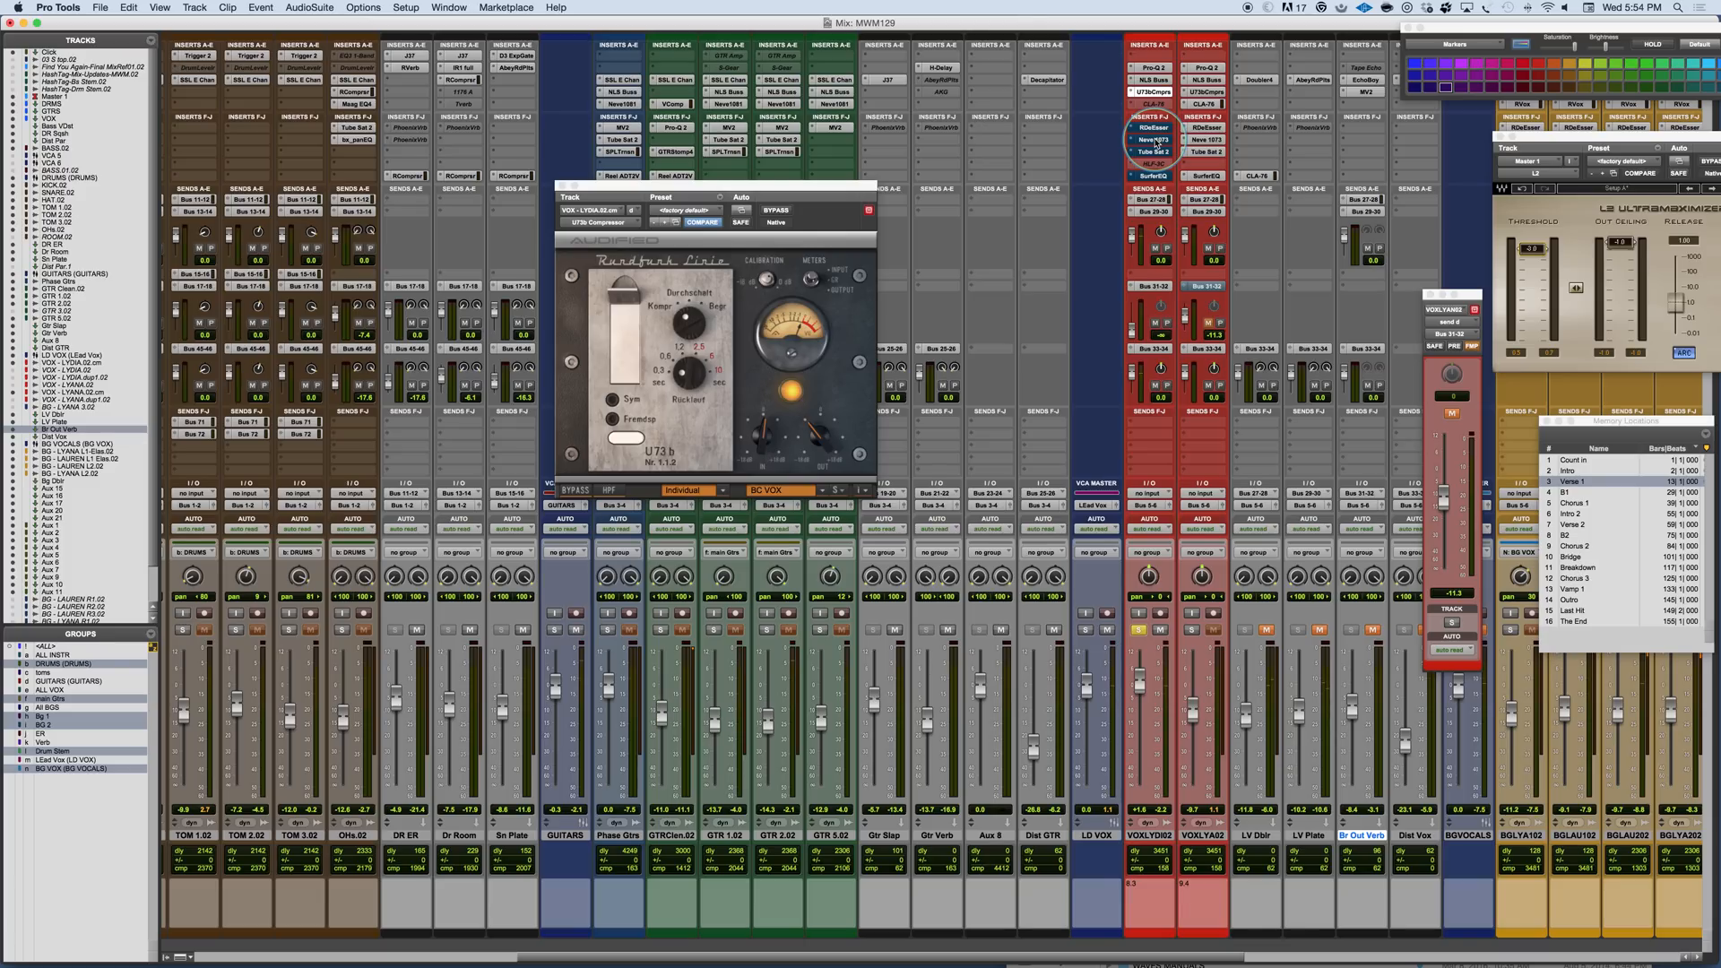
- Make the lead vocal's inserts from CLA-76 through SurferEQ inactive and reposition the U73b Compressor window
left_click(1157, 153, "ctrl+super")
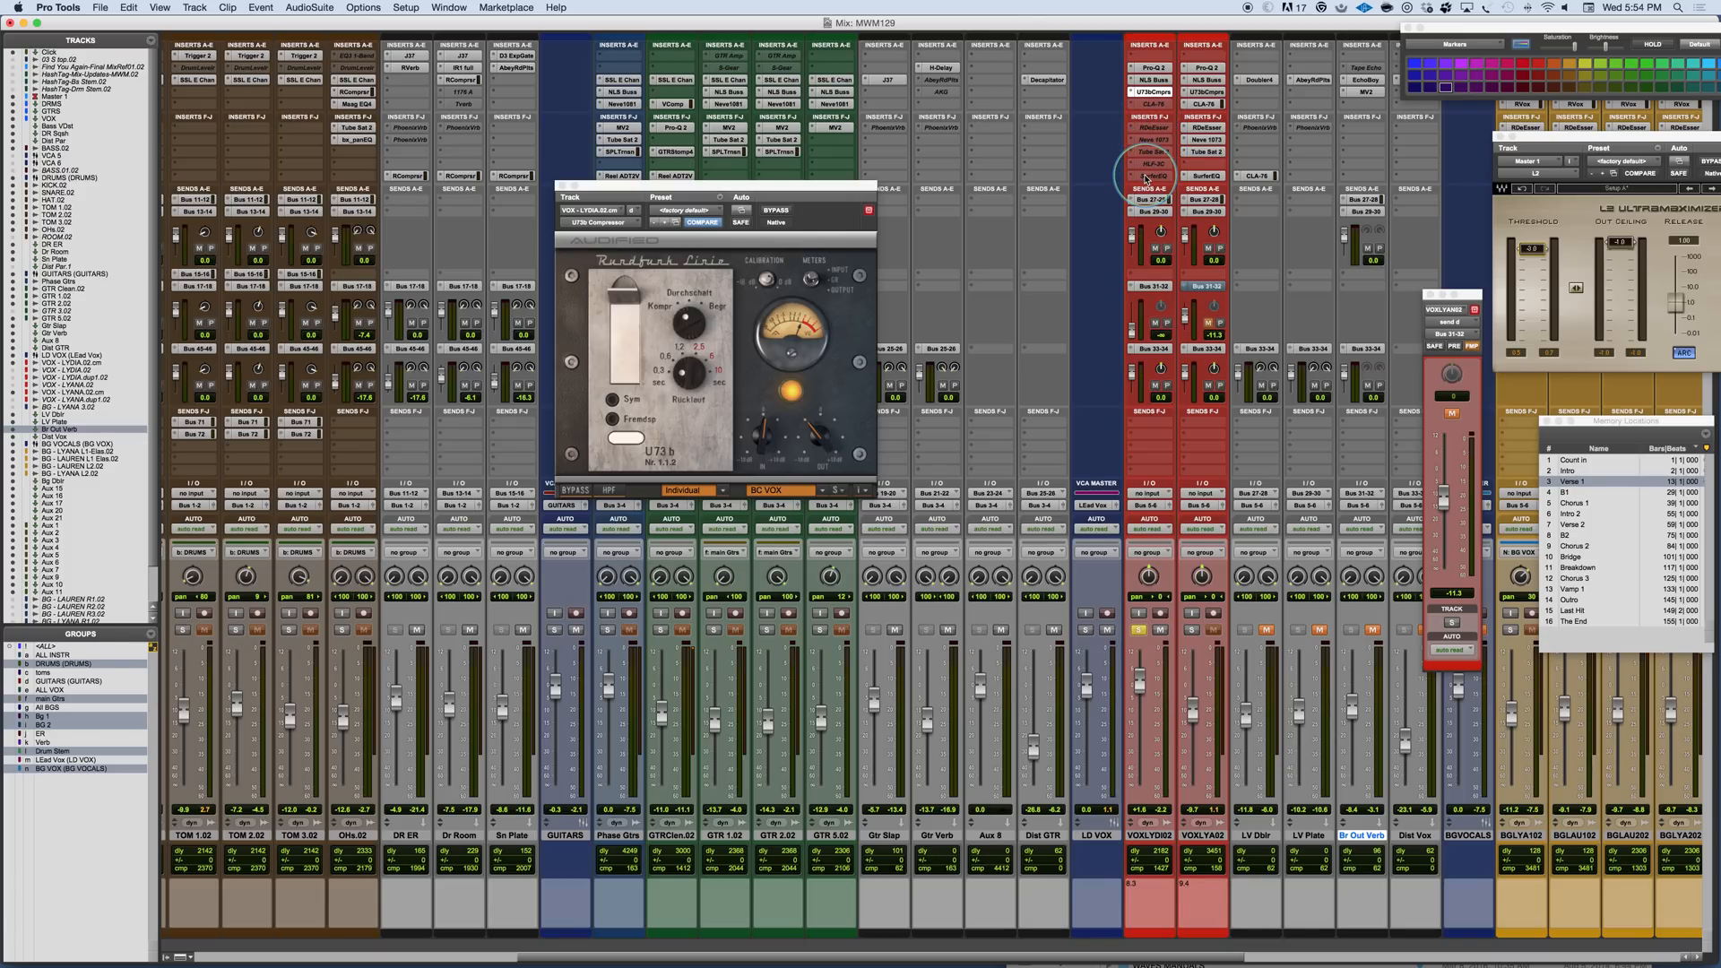
left_click_drag(708, 197, 843, 176)
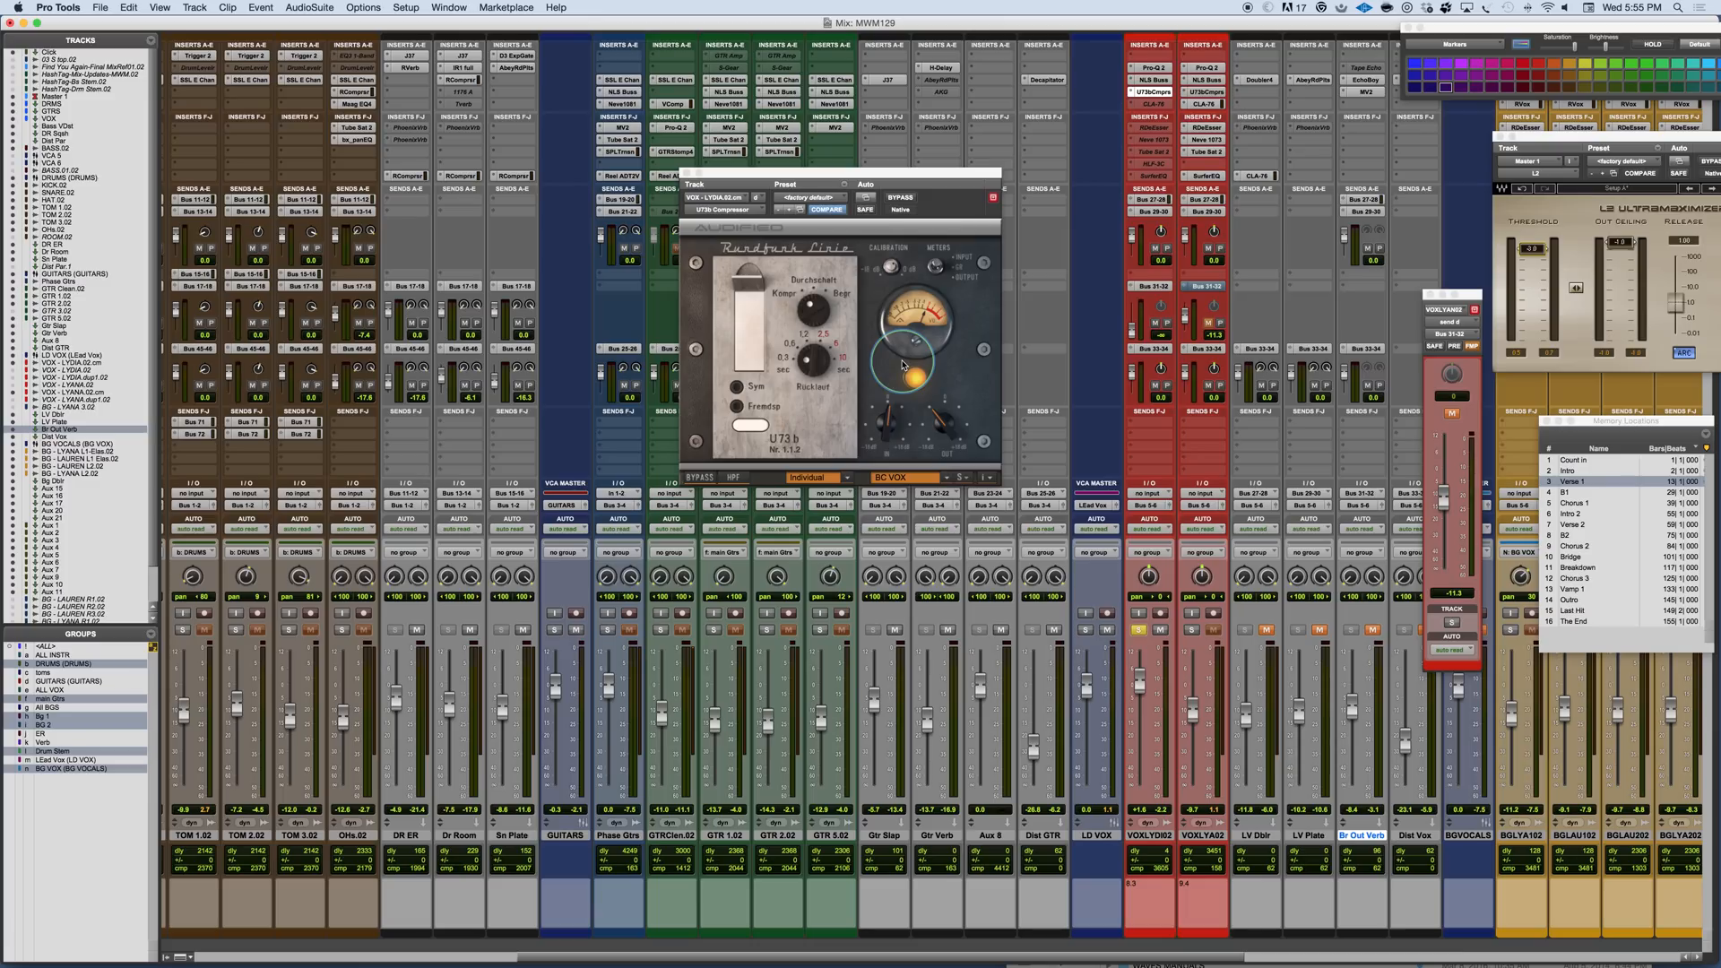
- Compare the lead vocal with and without Pro-Q 2, NLS Buss and U73b by toggling their bypass together
left_click(1154, 69, "shift+super")
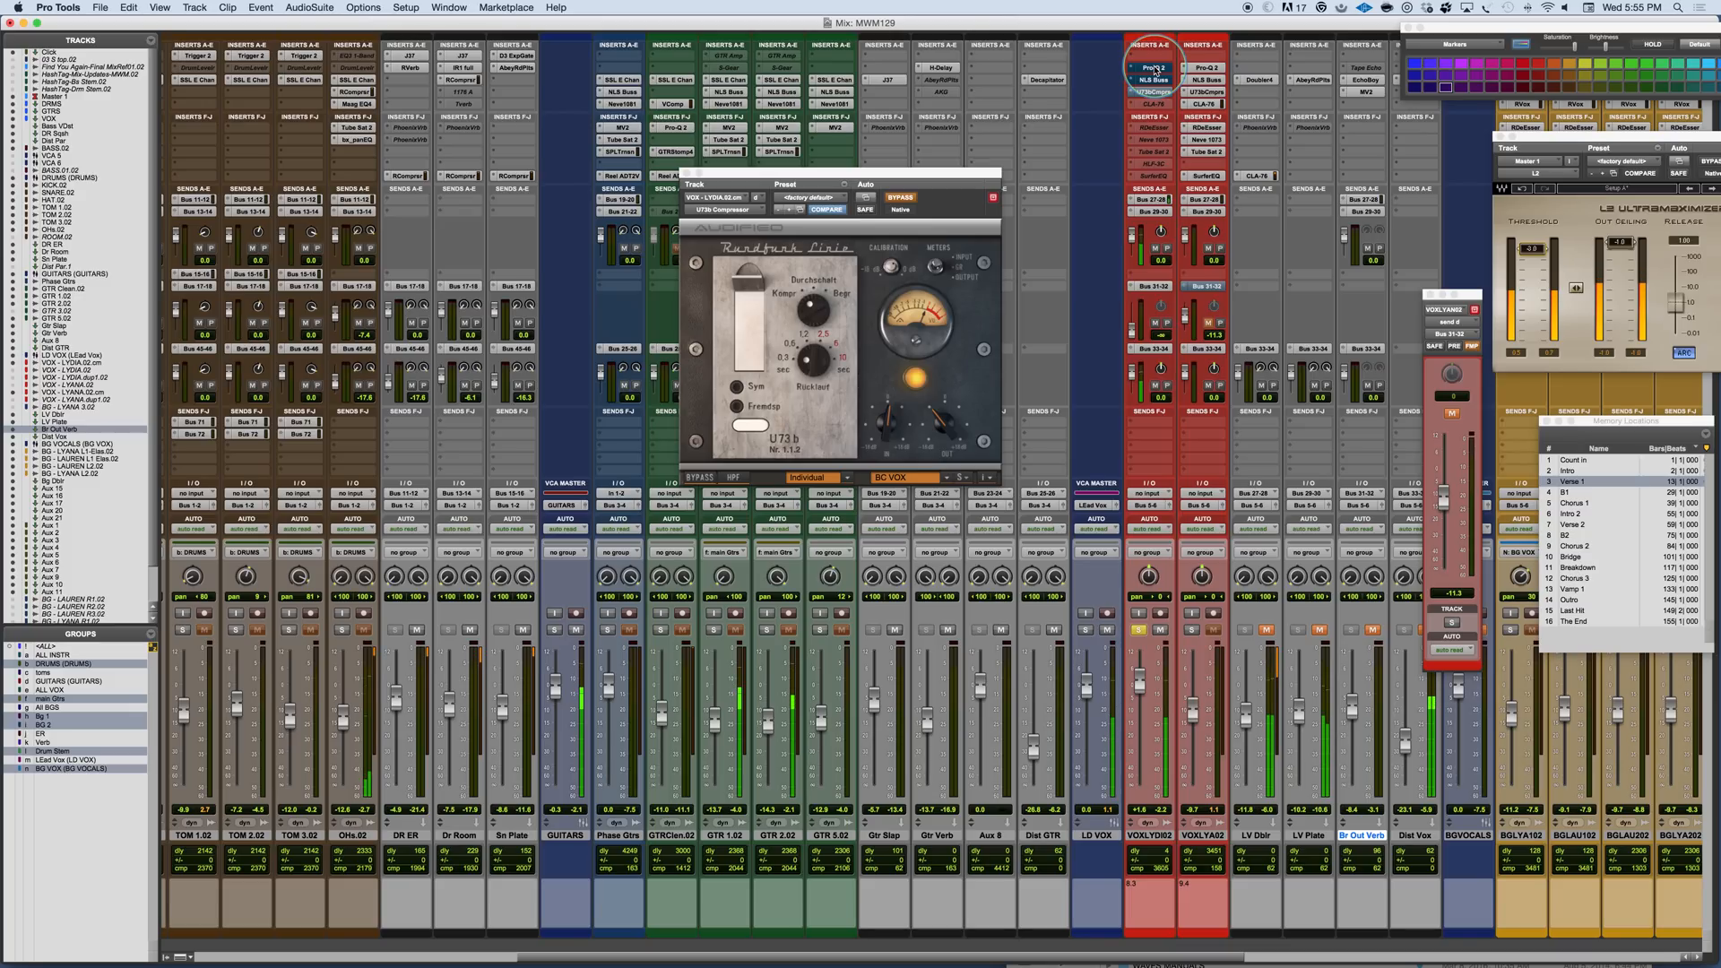
left_click(1155, 70, "shift+super")
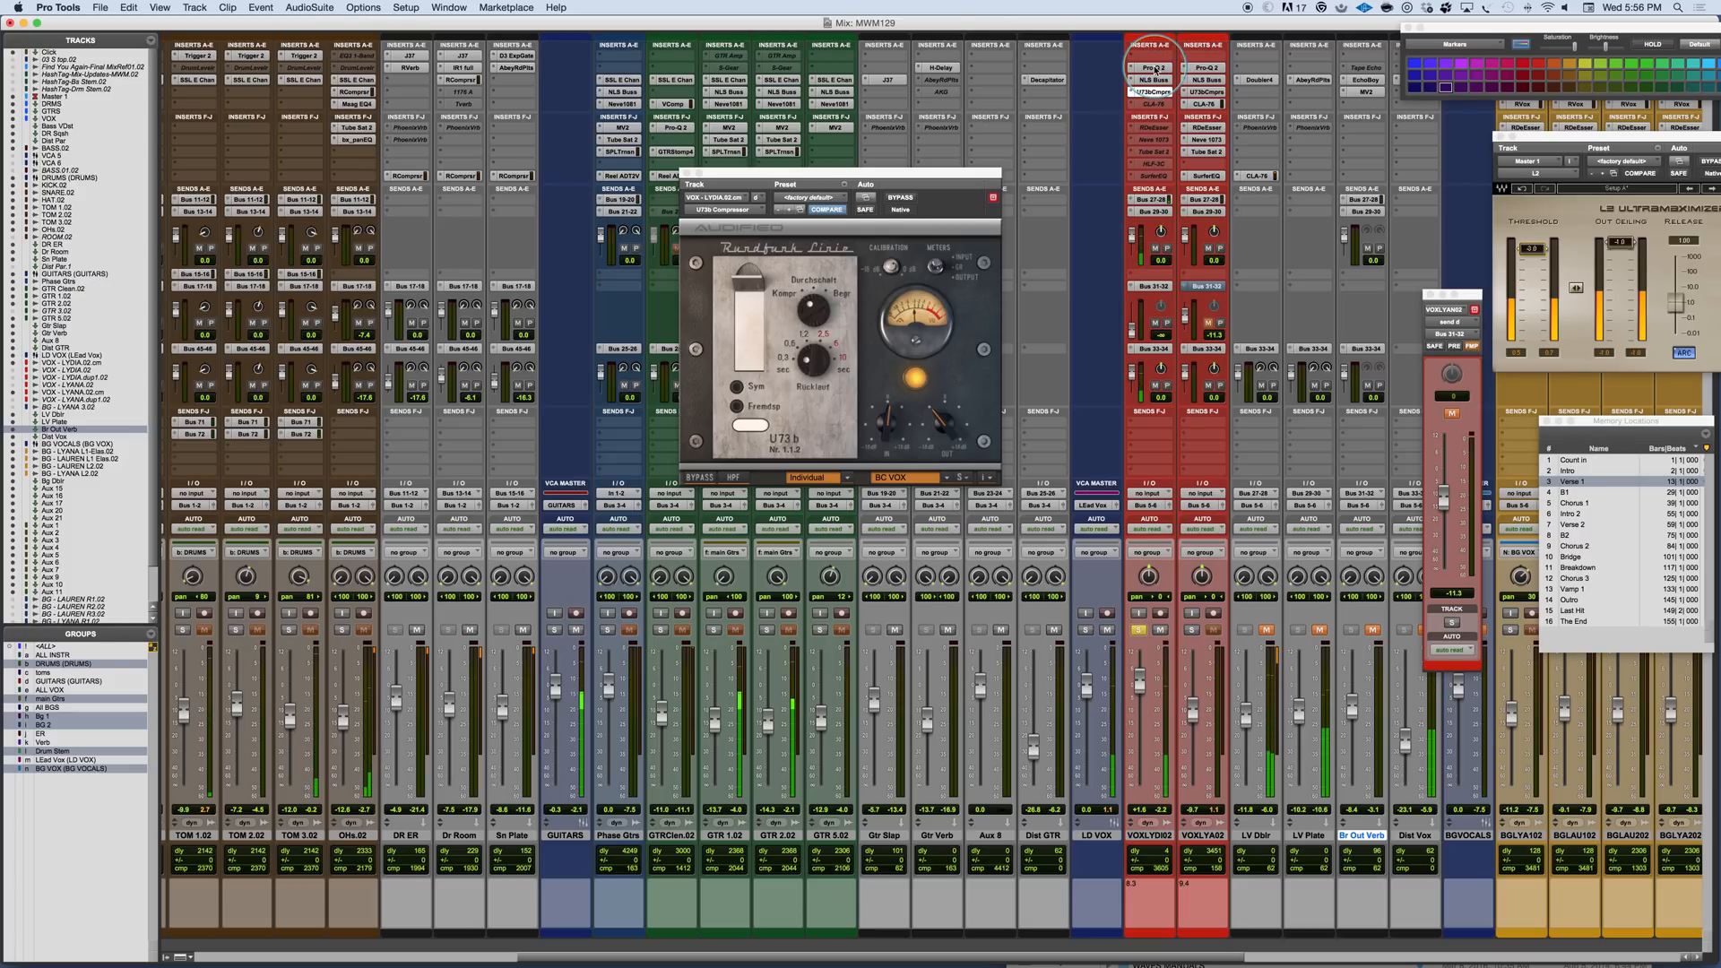
left_click(1154, 70, "shift+super")
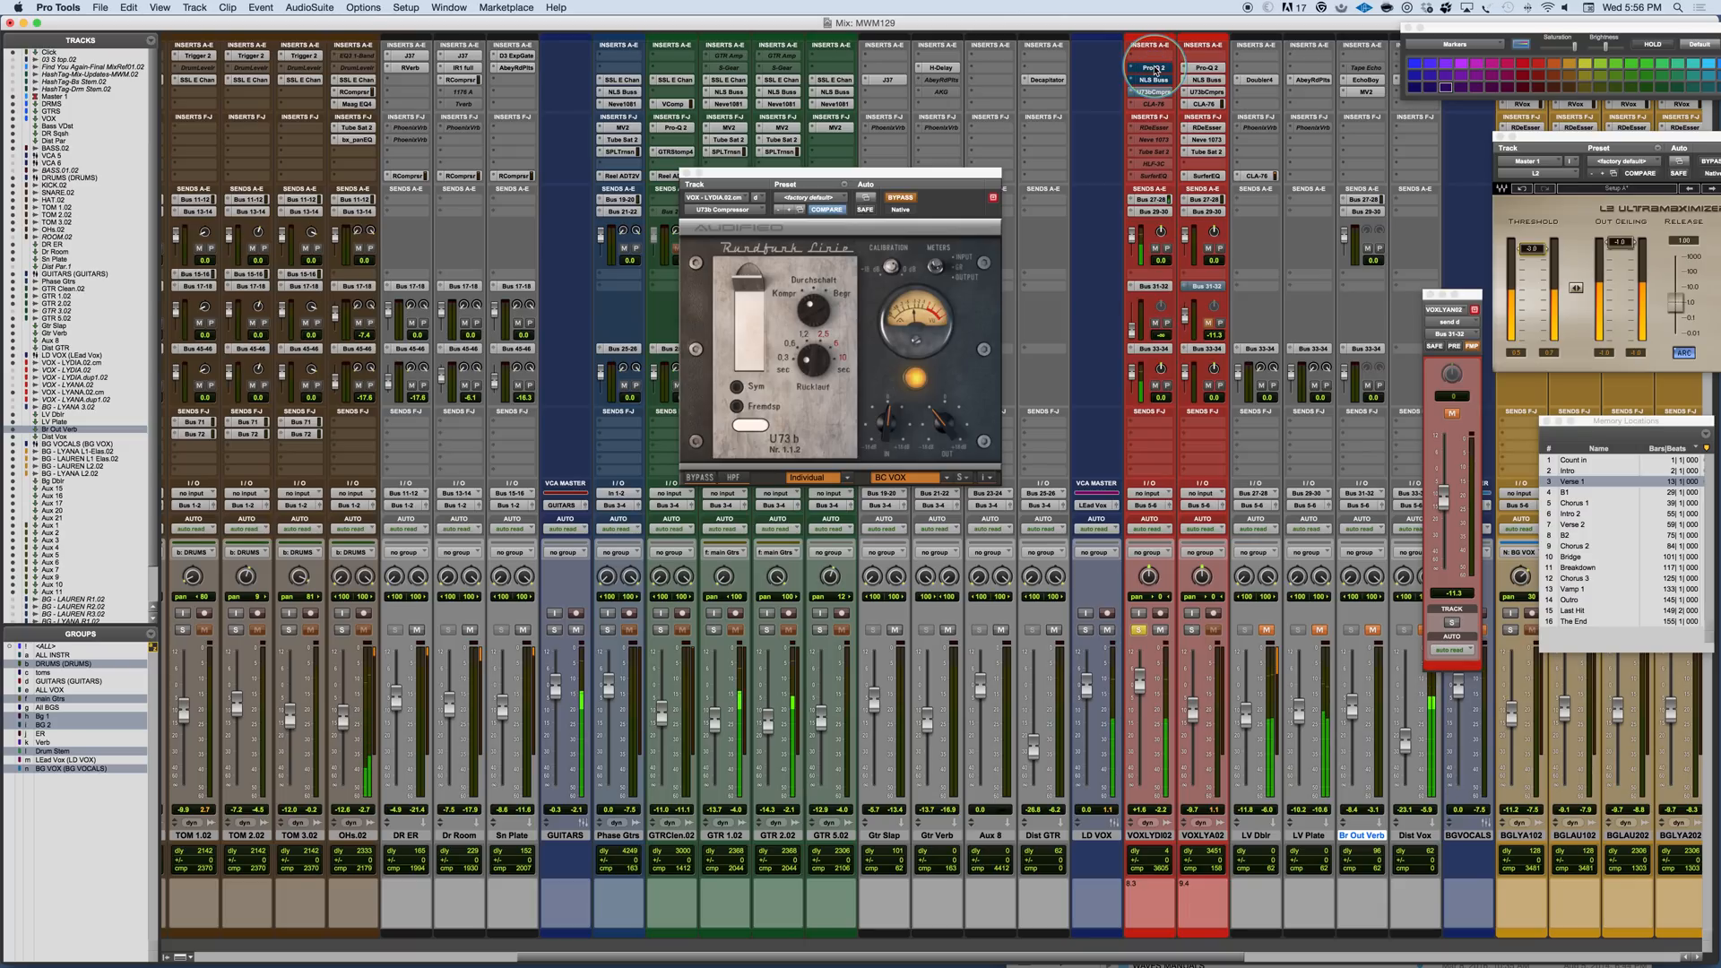
left_click(1155, 70, "shift+super")
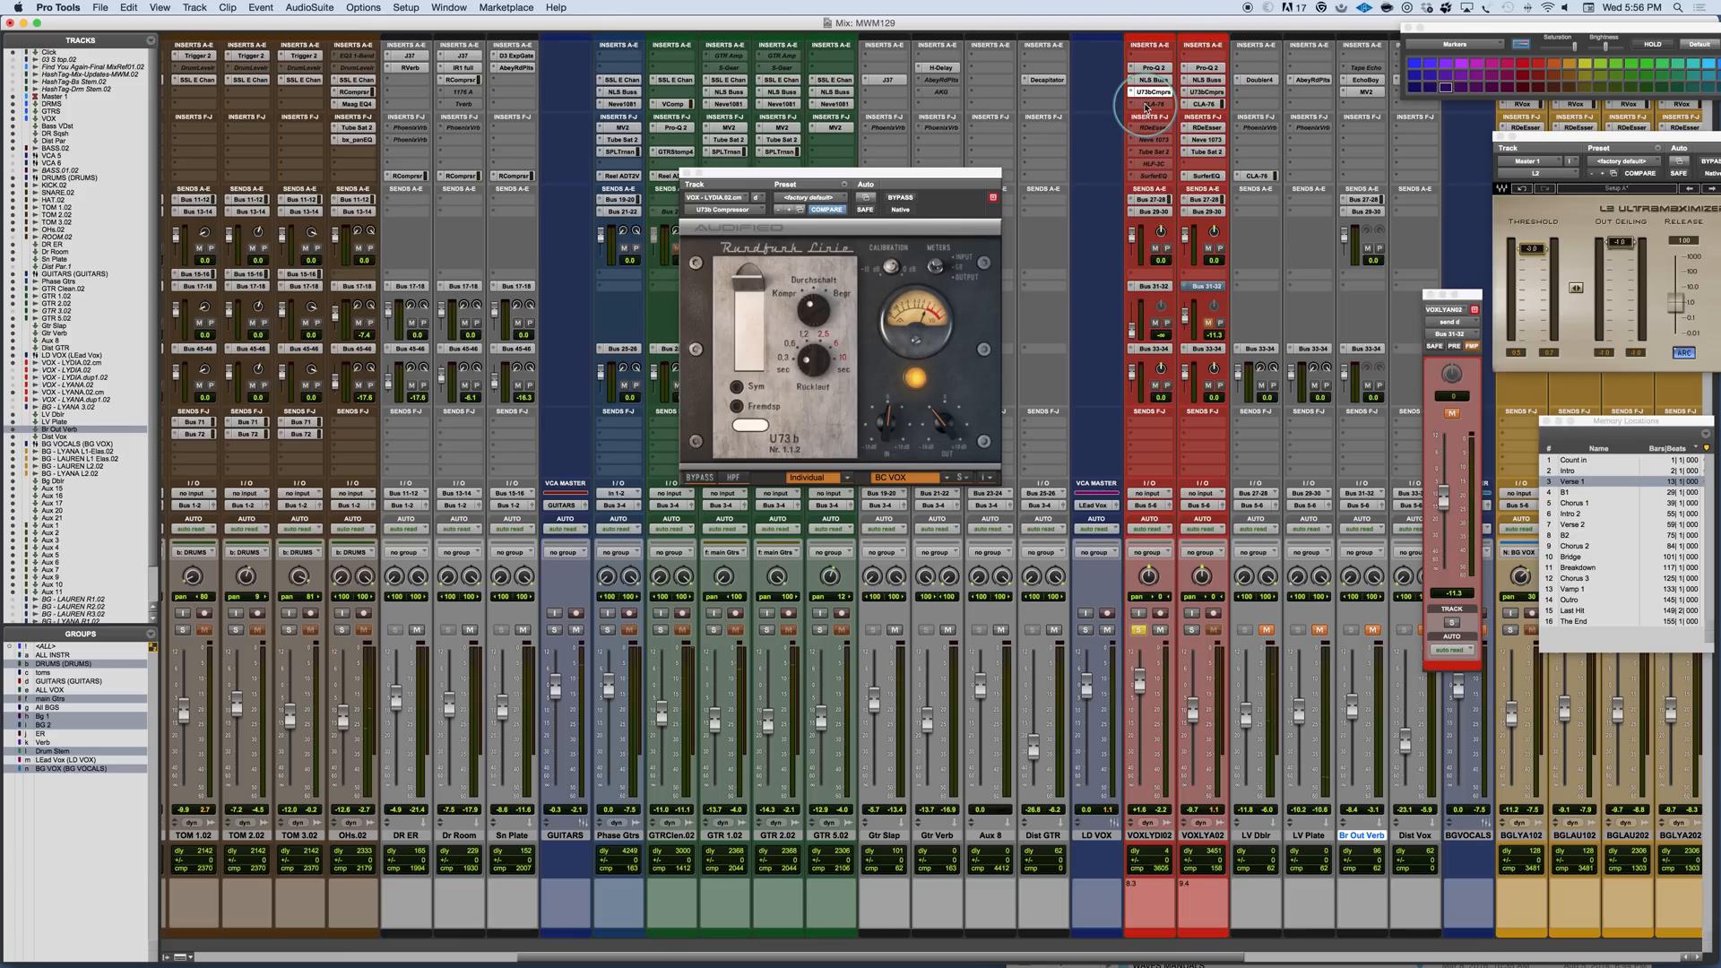
- Activate the lead vocal's CLA-76, compare it with bypass during playback, and try the Bluey revision before returning to Blacky
left_click(1152, 105)
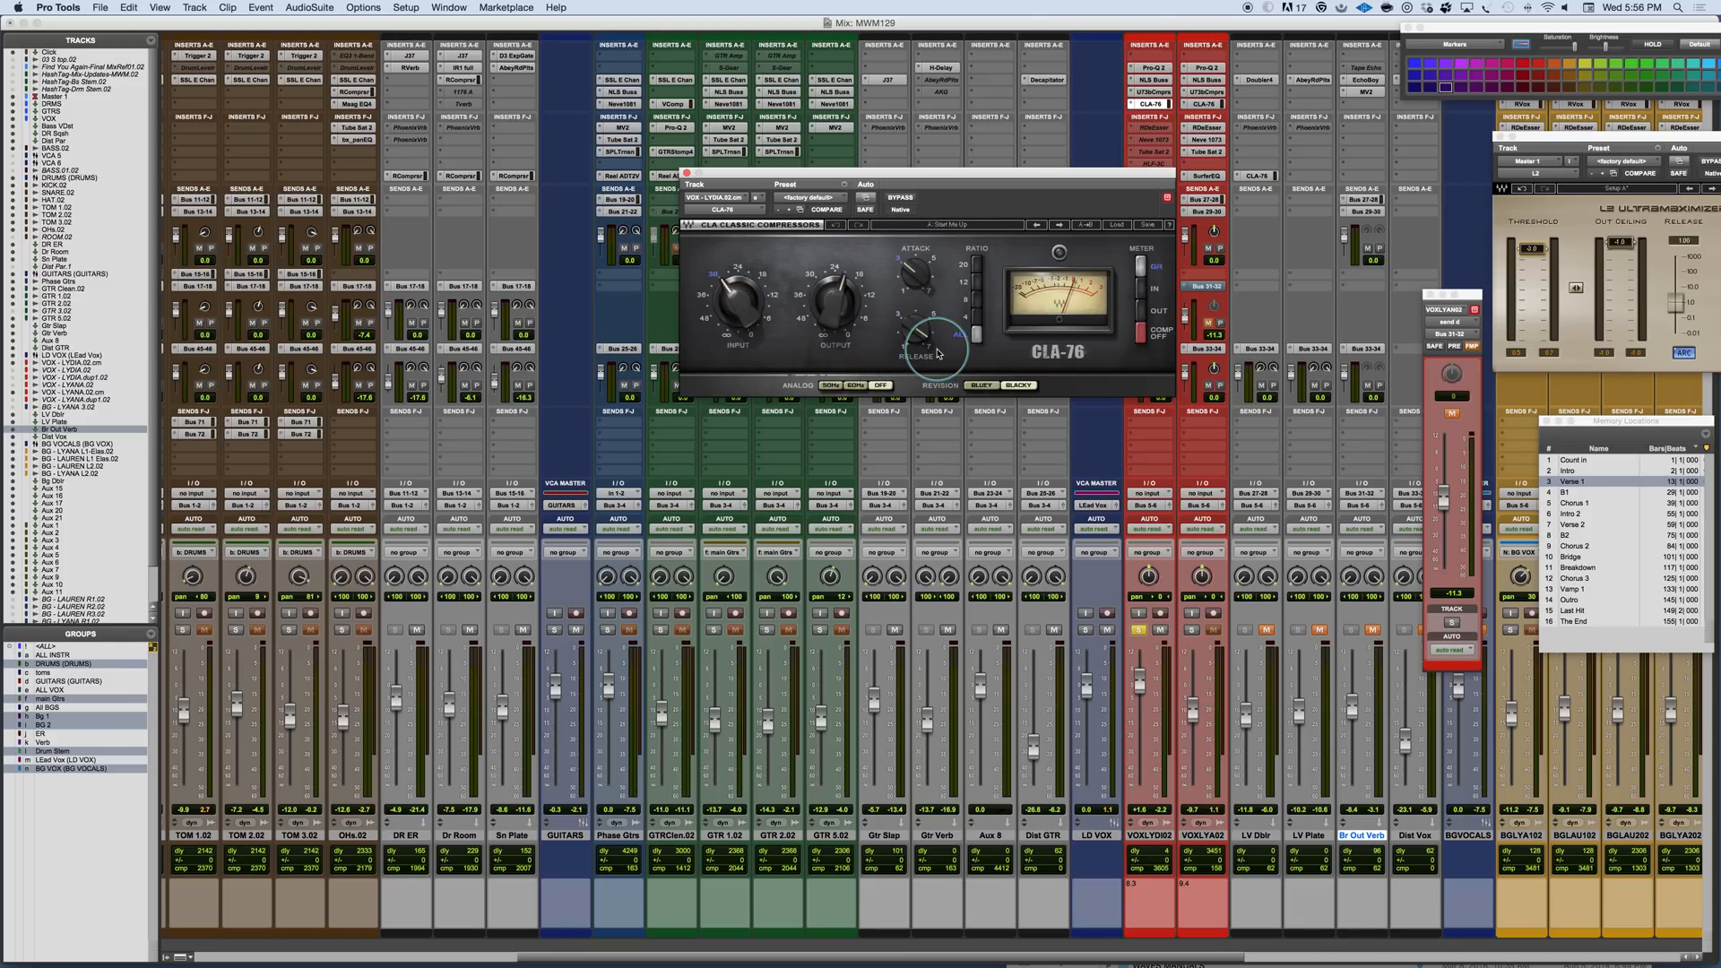
key("space")
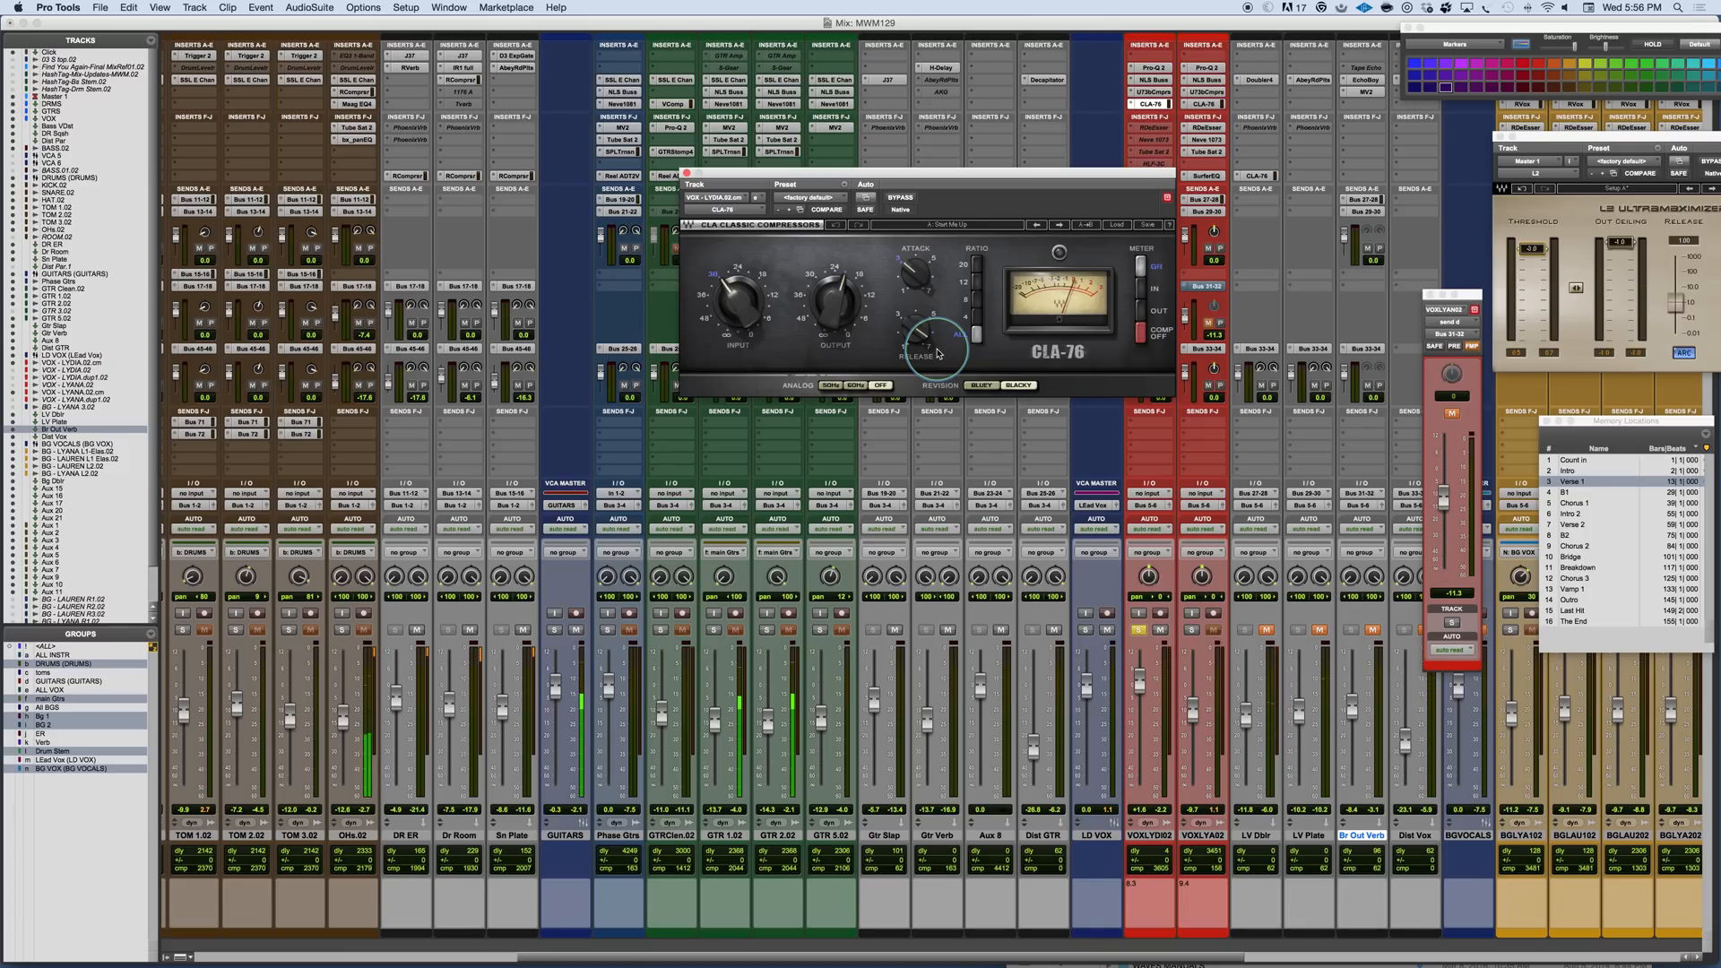
left_click(901, 199)
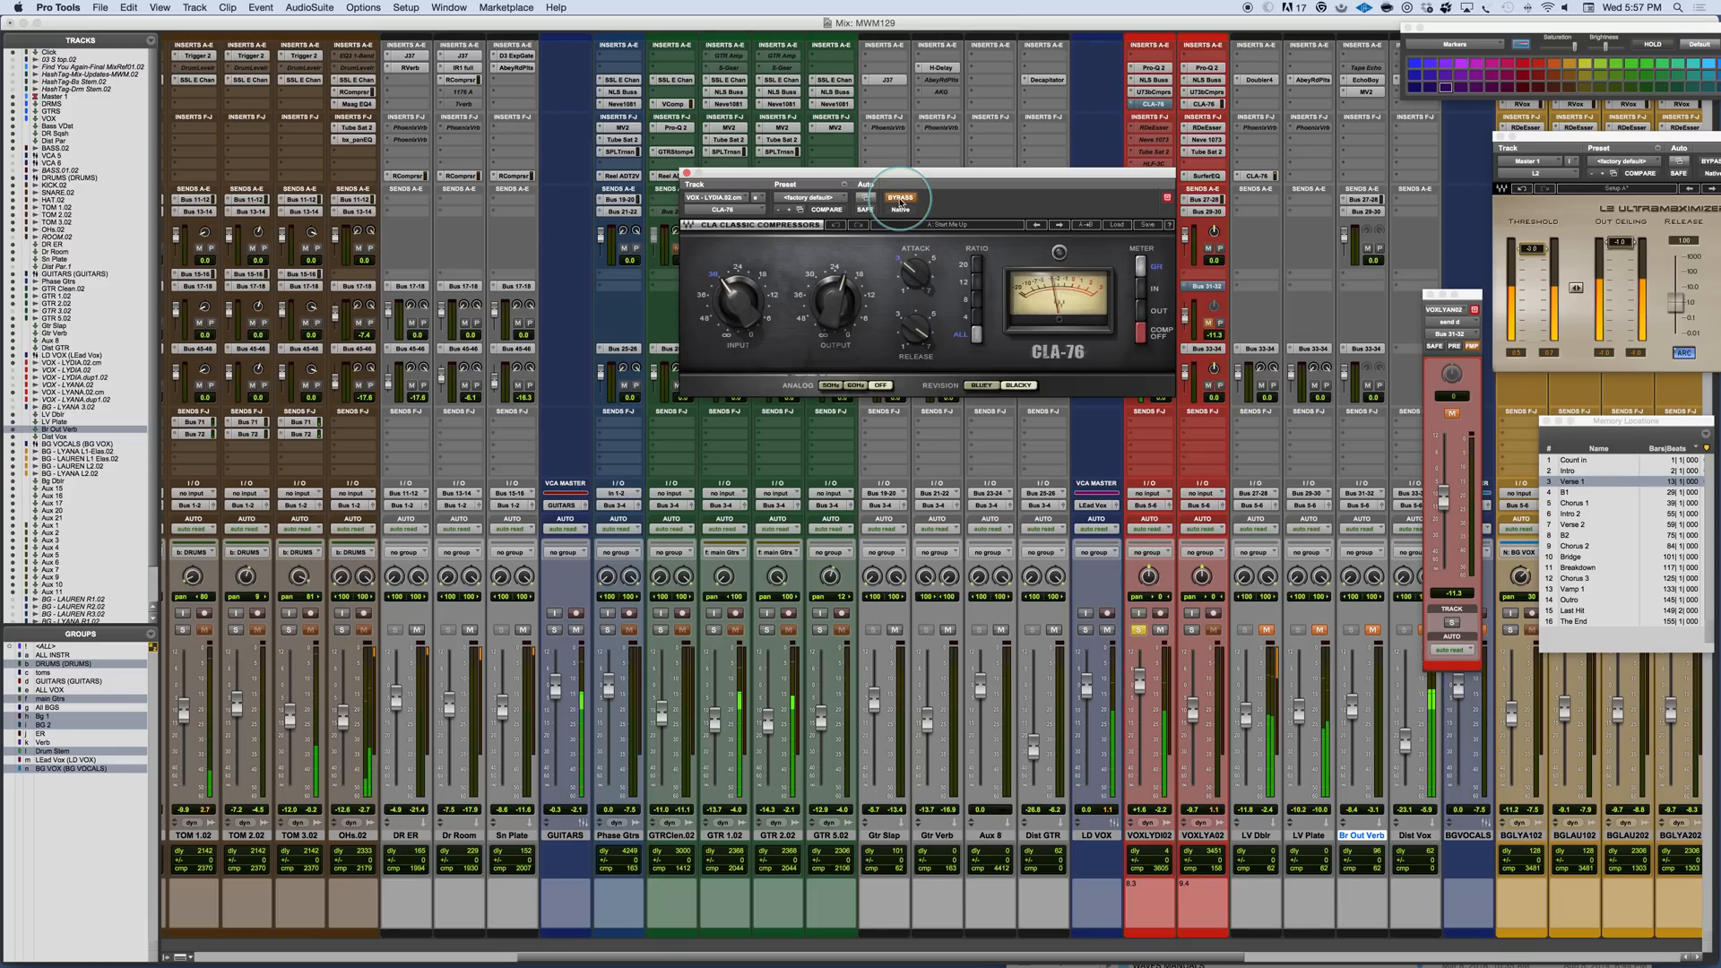
left_click(901, 199)
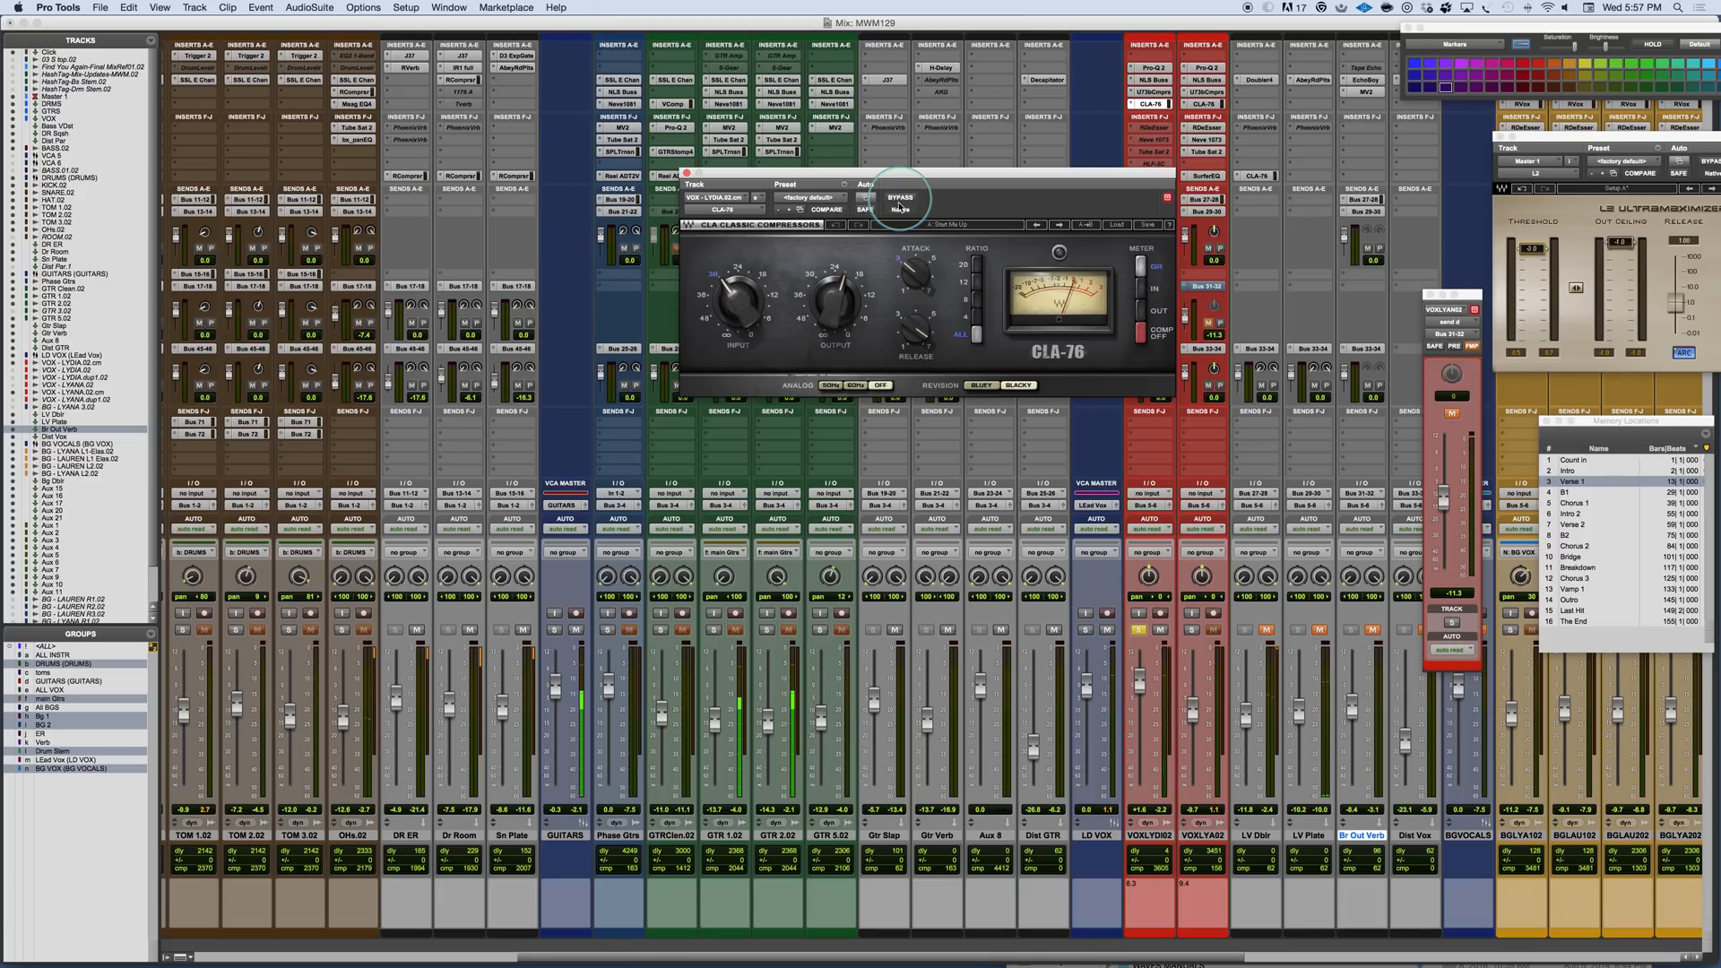
left_click(982, 385)
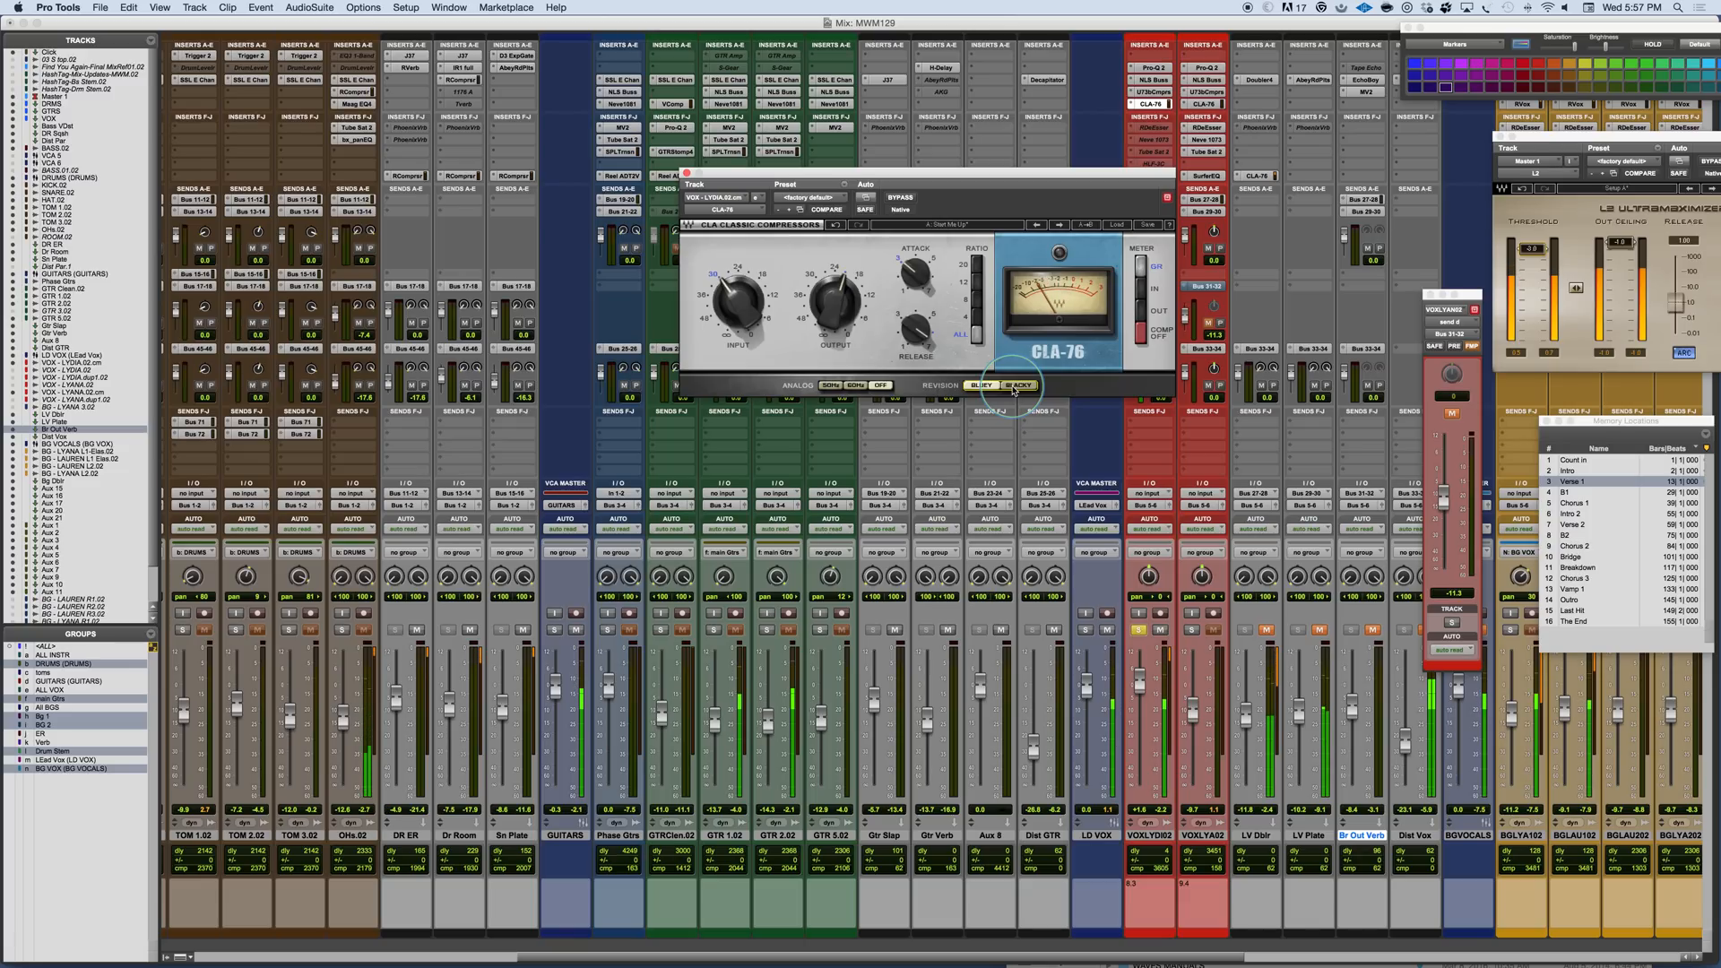
left_click(1014, 387)
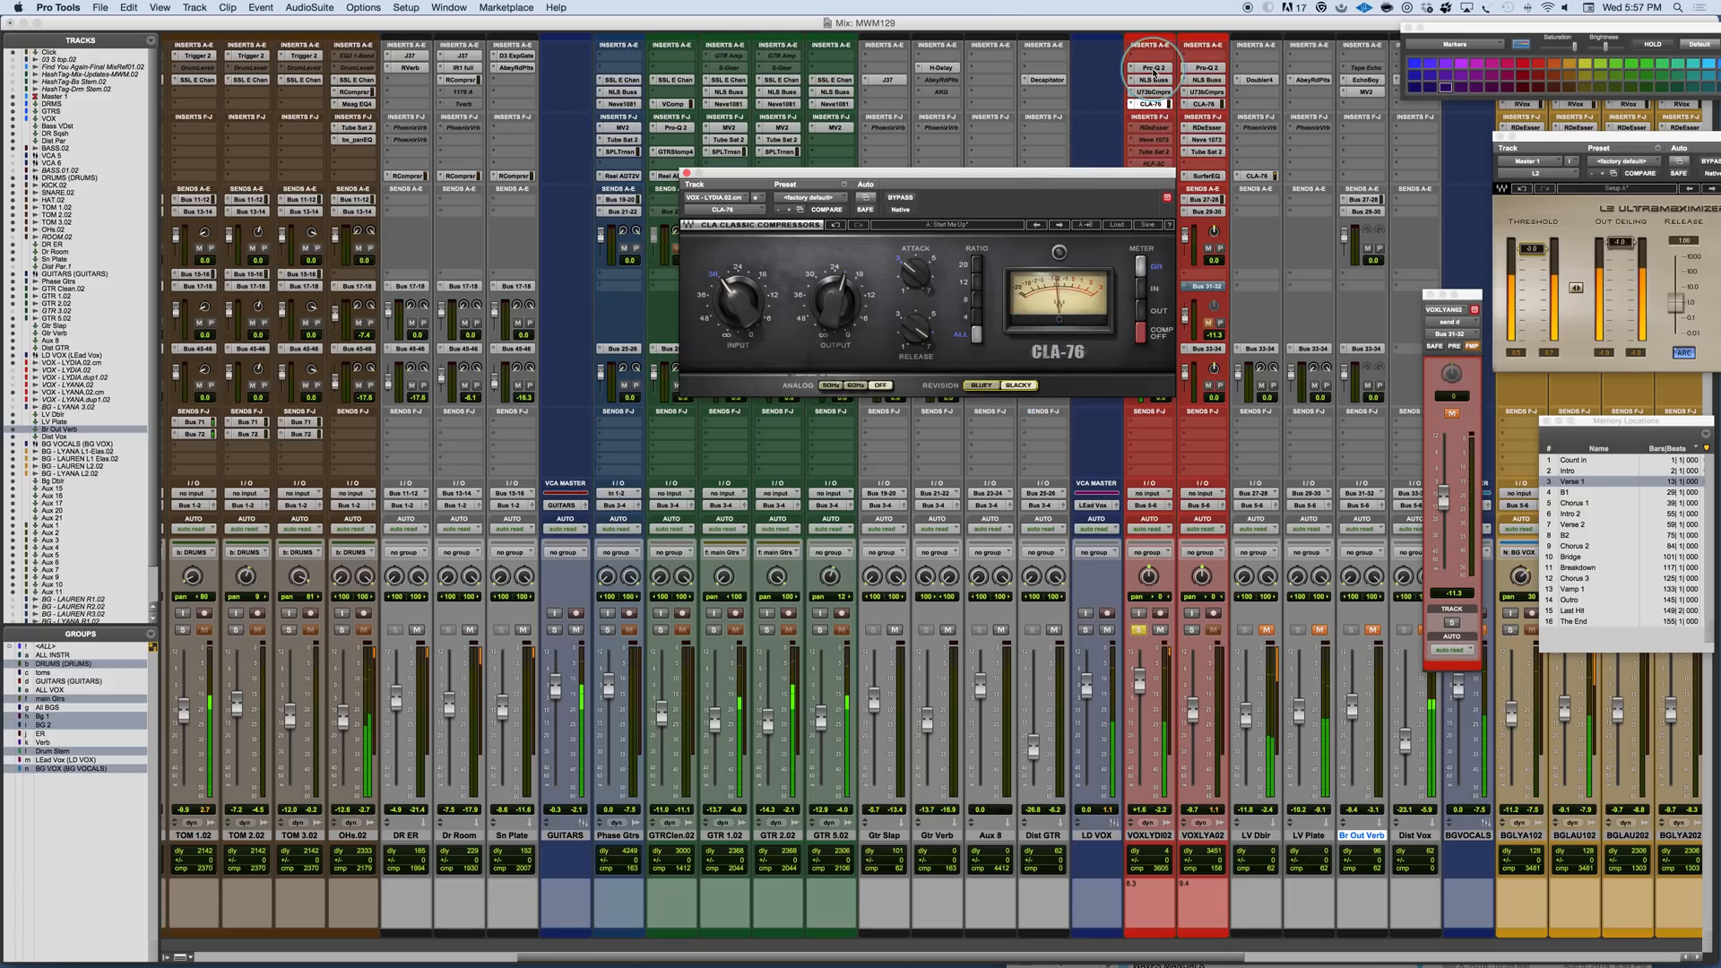
- Compare the lead vocal's inserts from Pro-Q 2 through CLA-76 with bypass, and move the CLA-76 window aside
left_click(1153, 72, "shift+super")
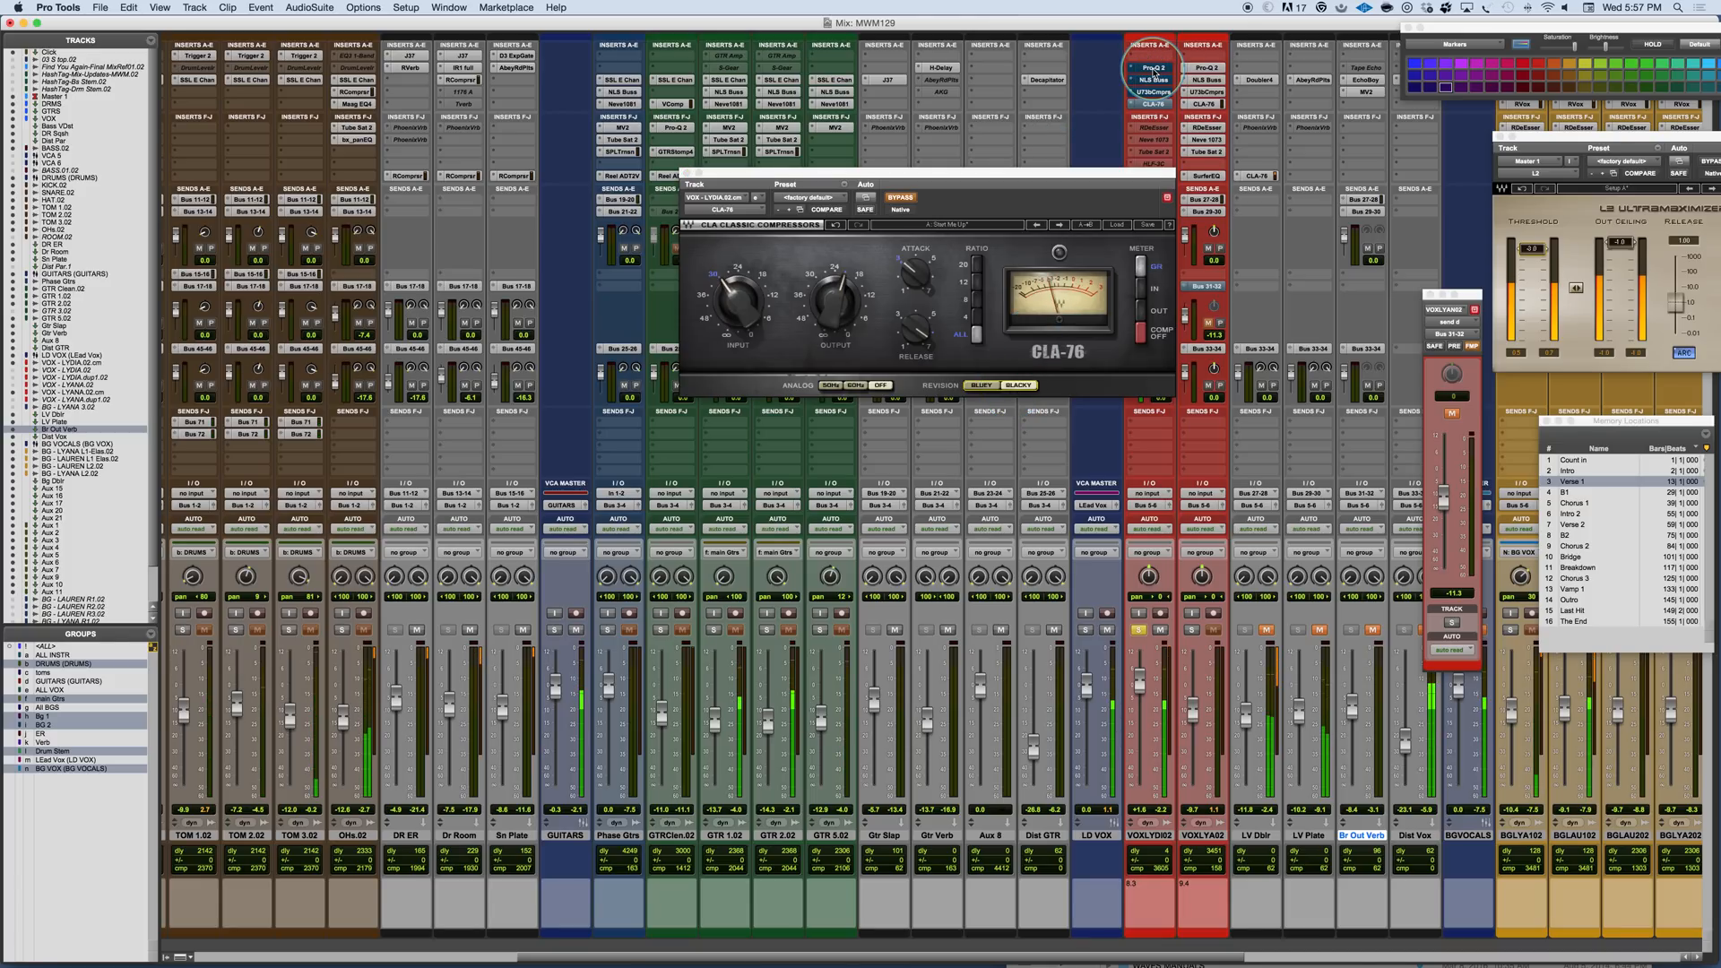
left_click(1154, 72, "shift+super")
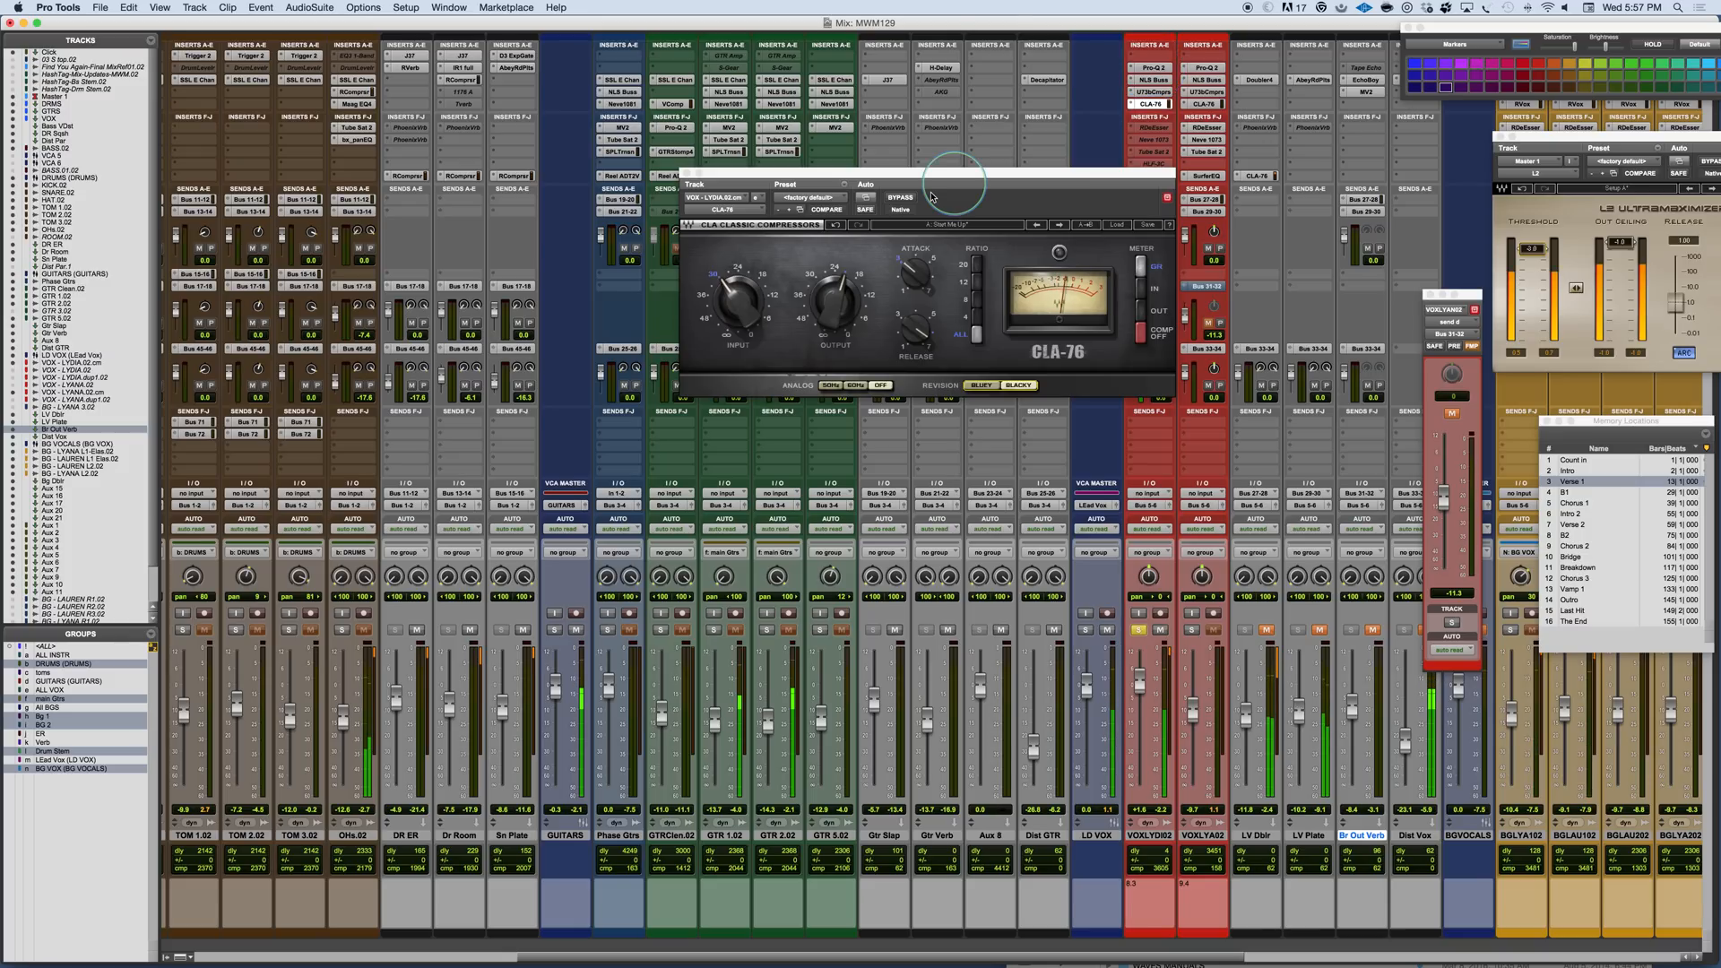
left_click_drag(940, 178, 688, 101)
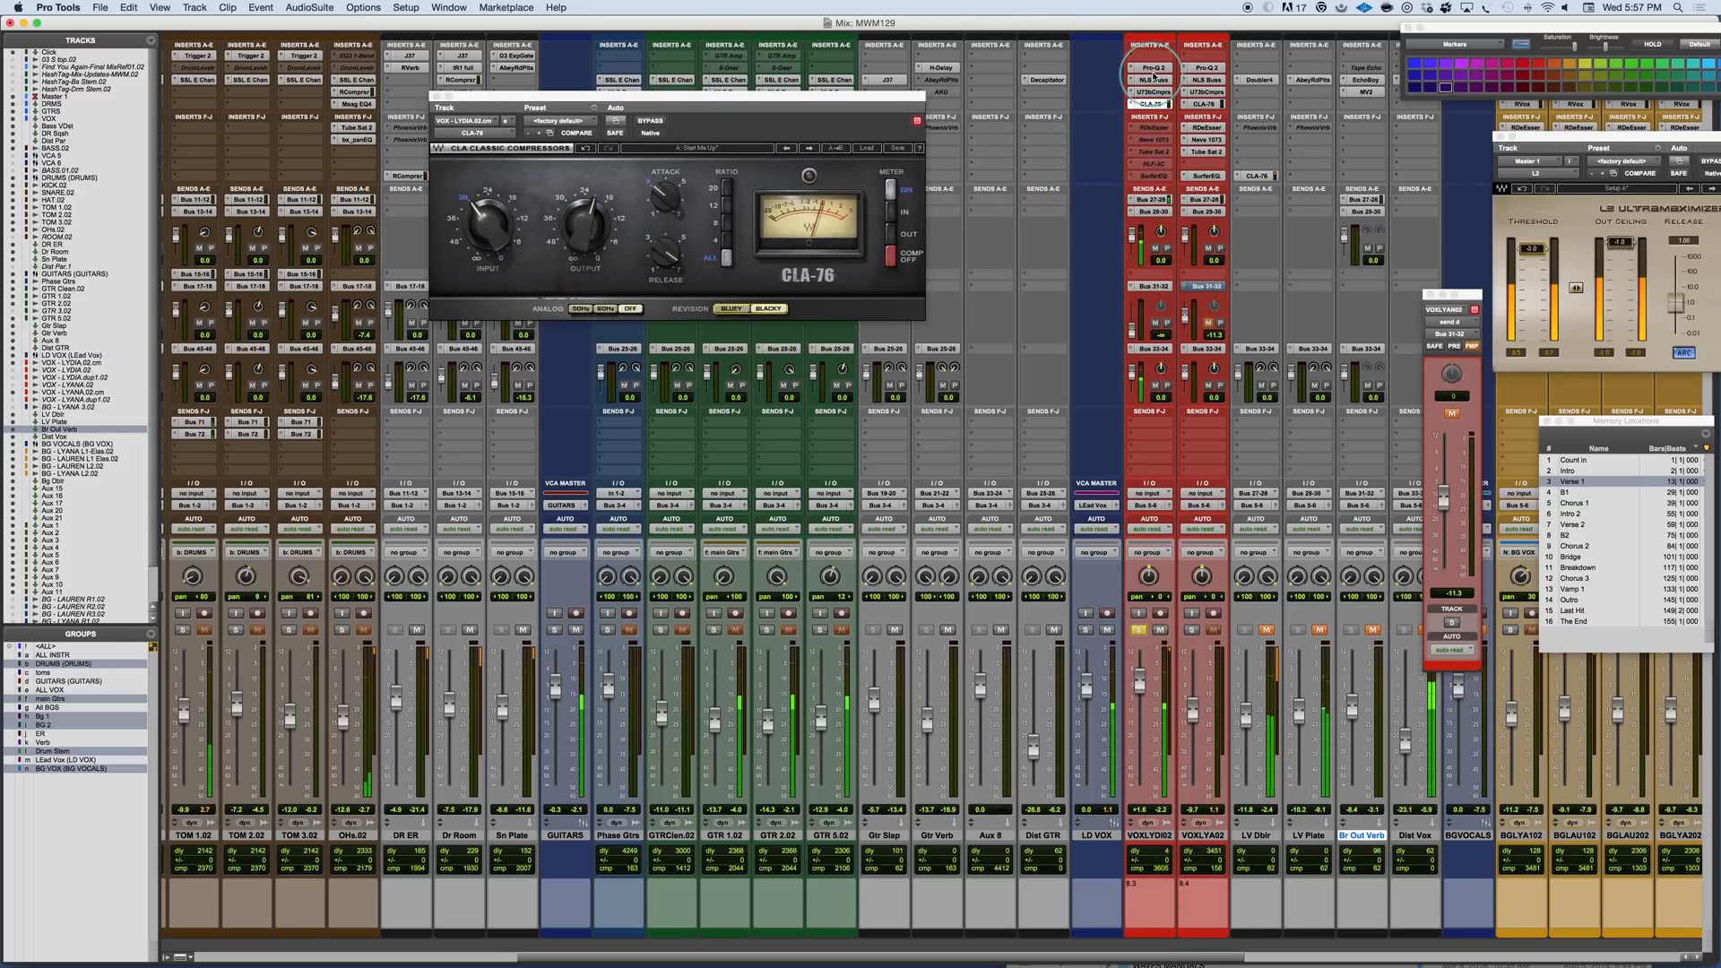
- Activate RDeEsser and Neve 1073 on the lead vocal, and open and reposition the Neve 1073 window
left_click(1150, 129)
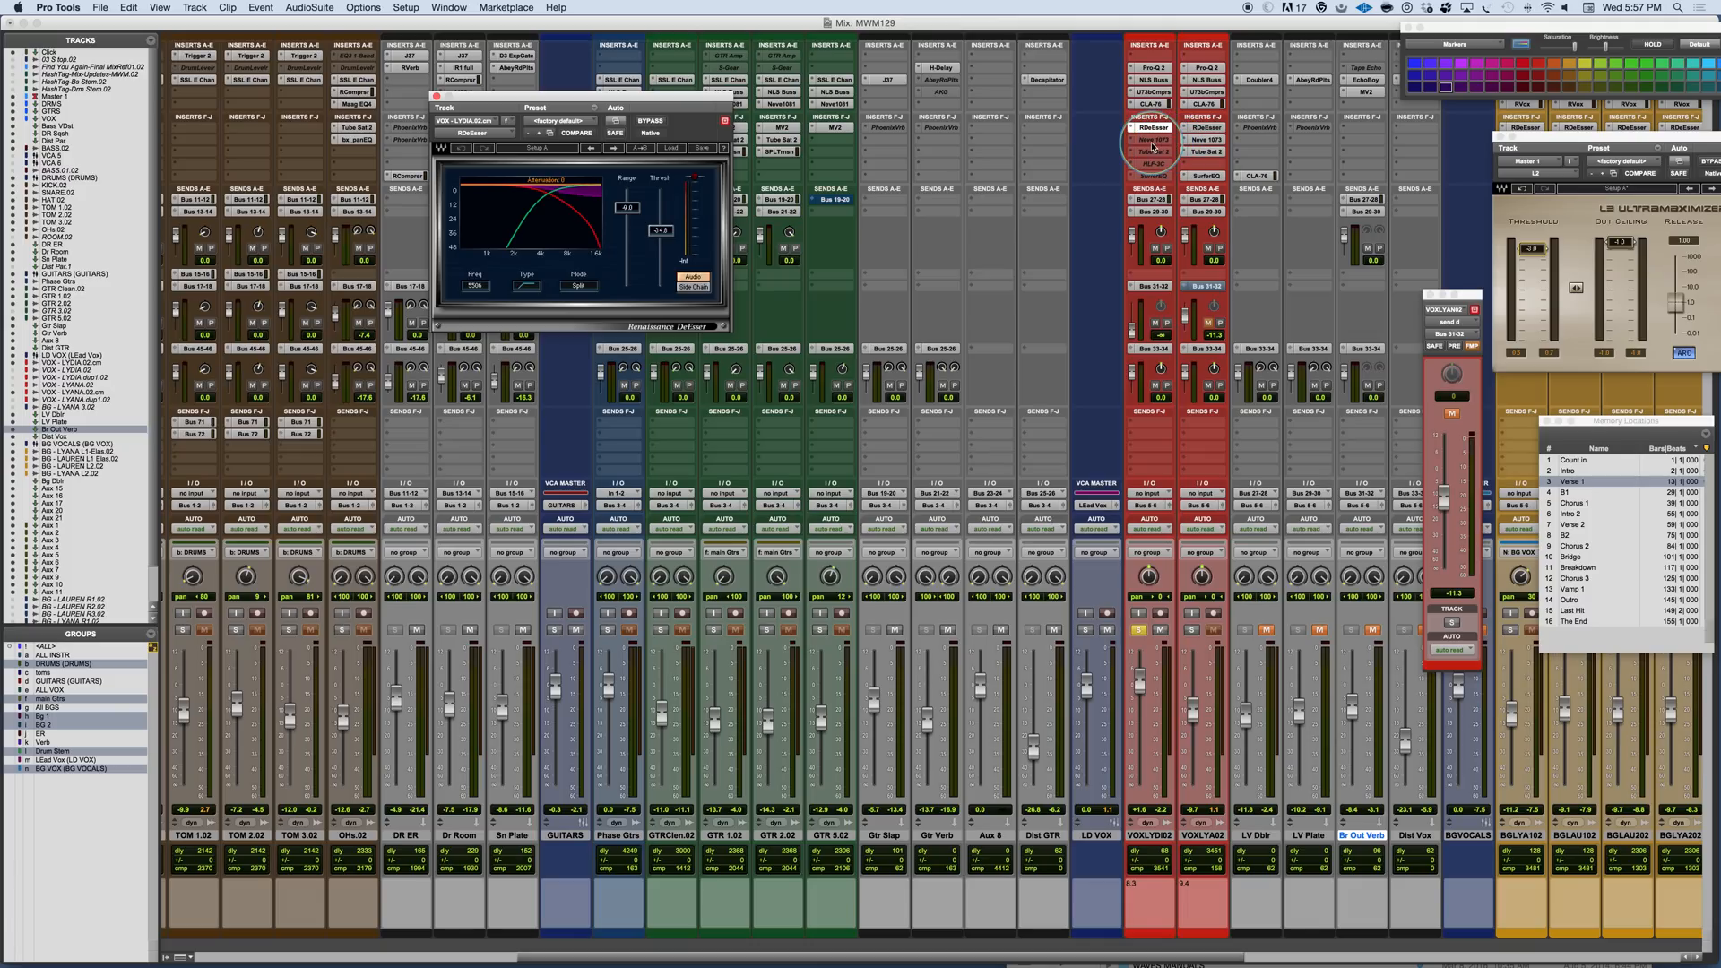
left_click(1152, 143)
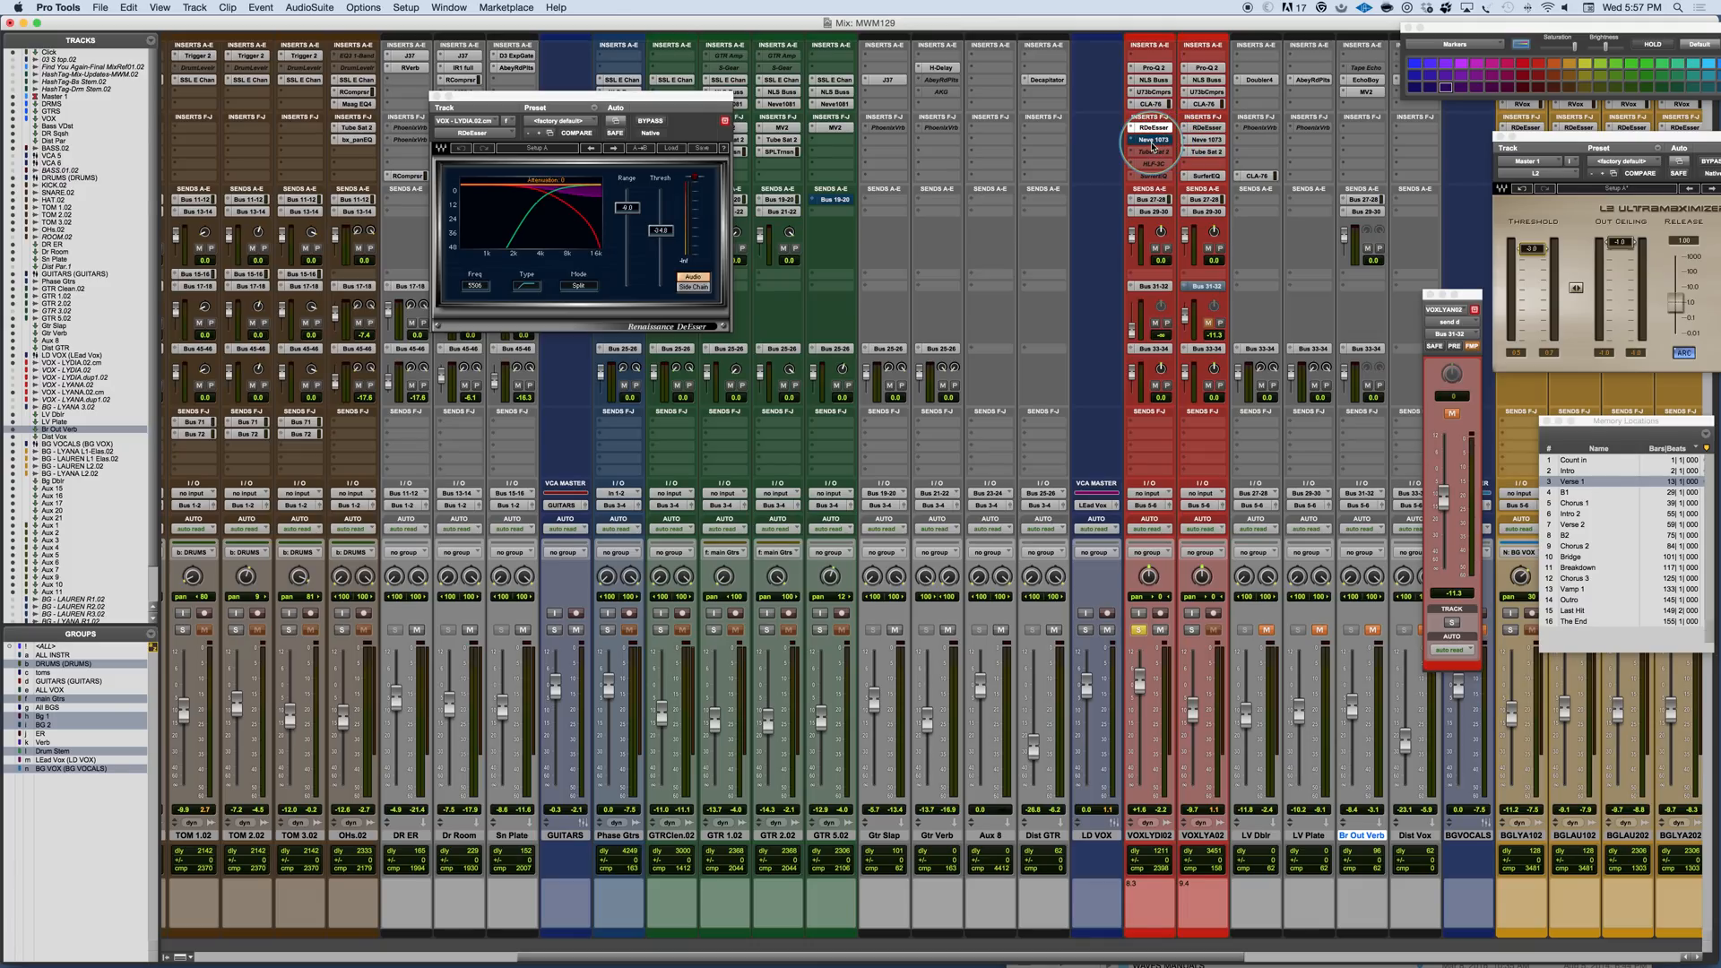
left_click(1153, 141)
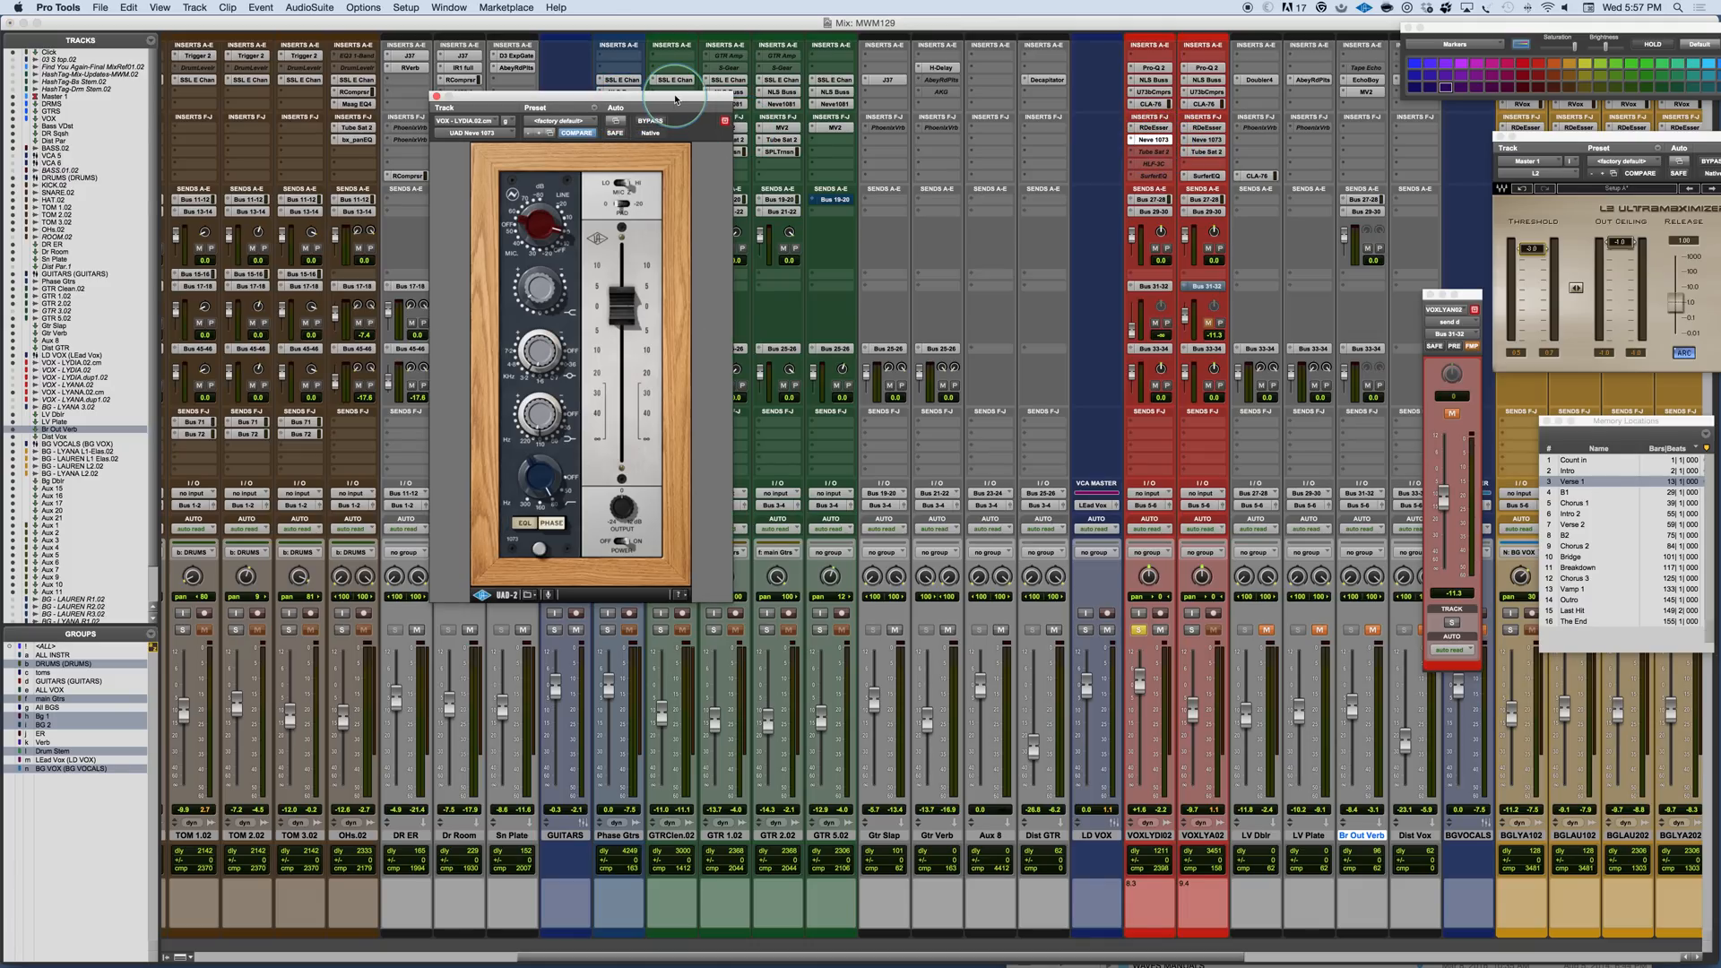
left_click_drag(675, 99, 915, 112)
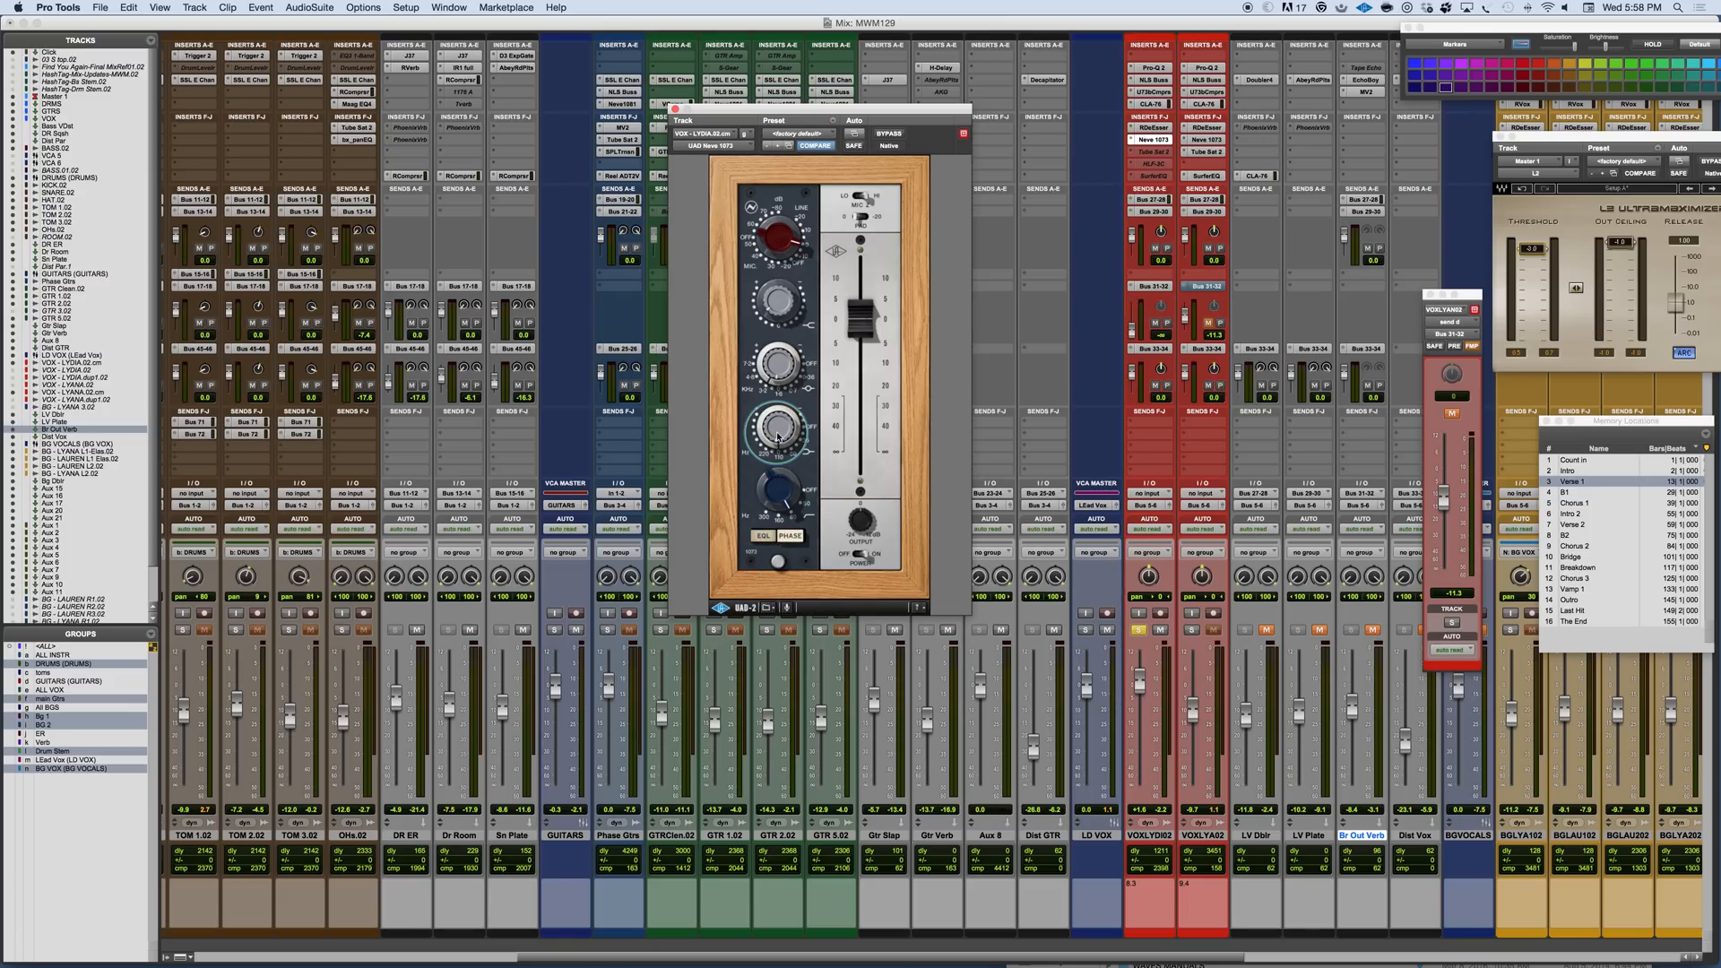
- Compare the lead vocal with and without the Neve 1073 by repeatedly toggling its bypass during playback, leaving it enabled
scroll(789, 488, "up", 1)
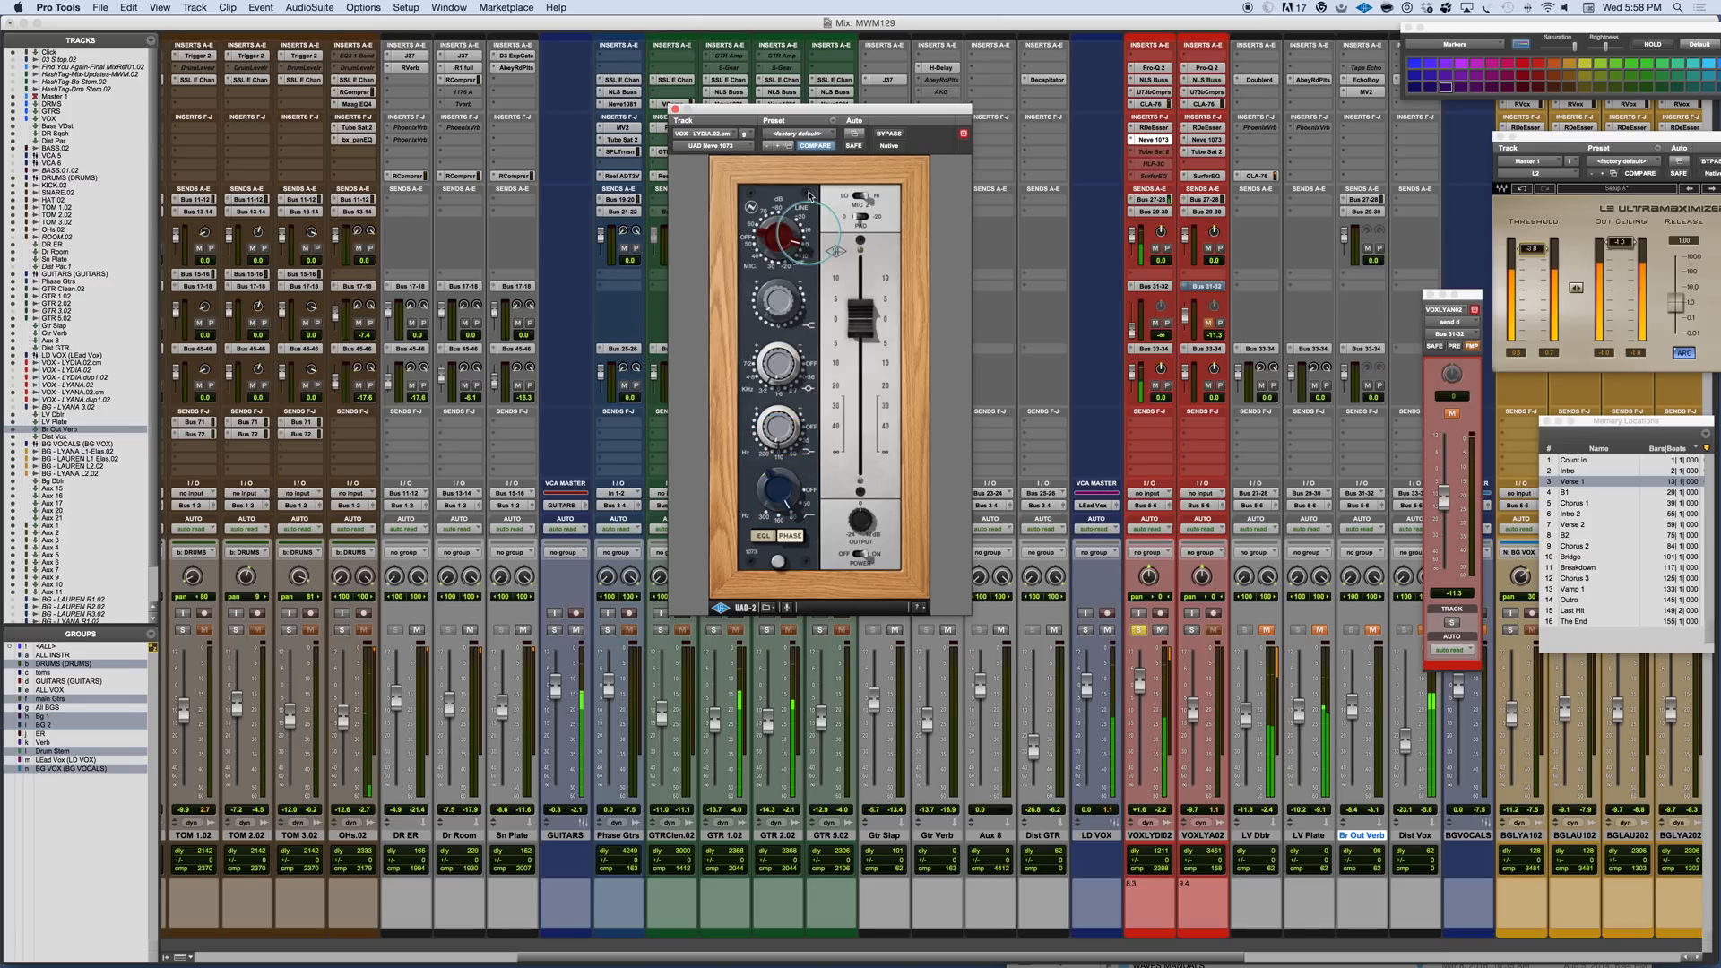
left_click(889, 134)
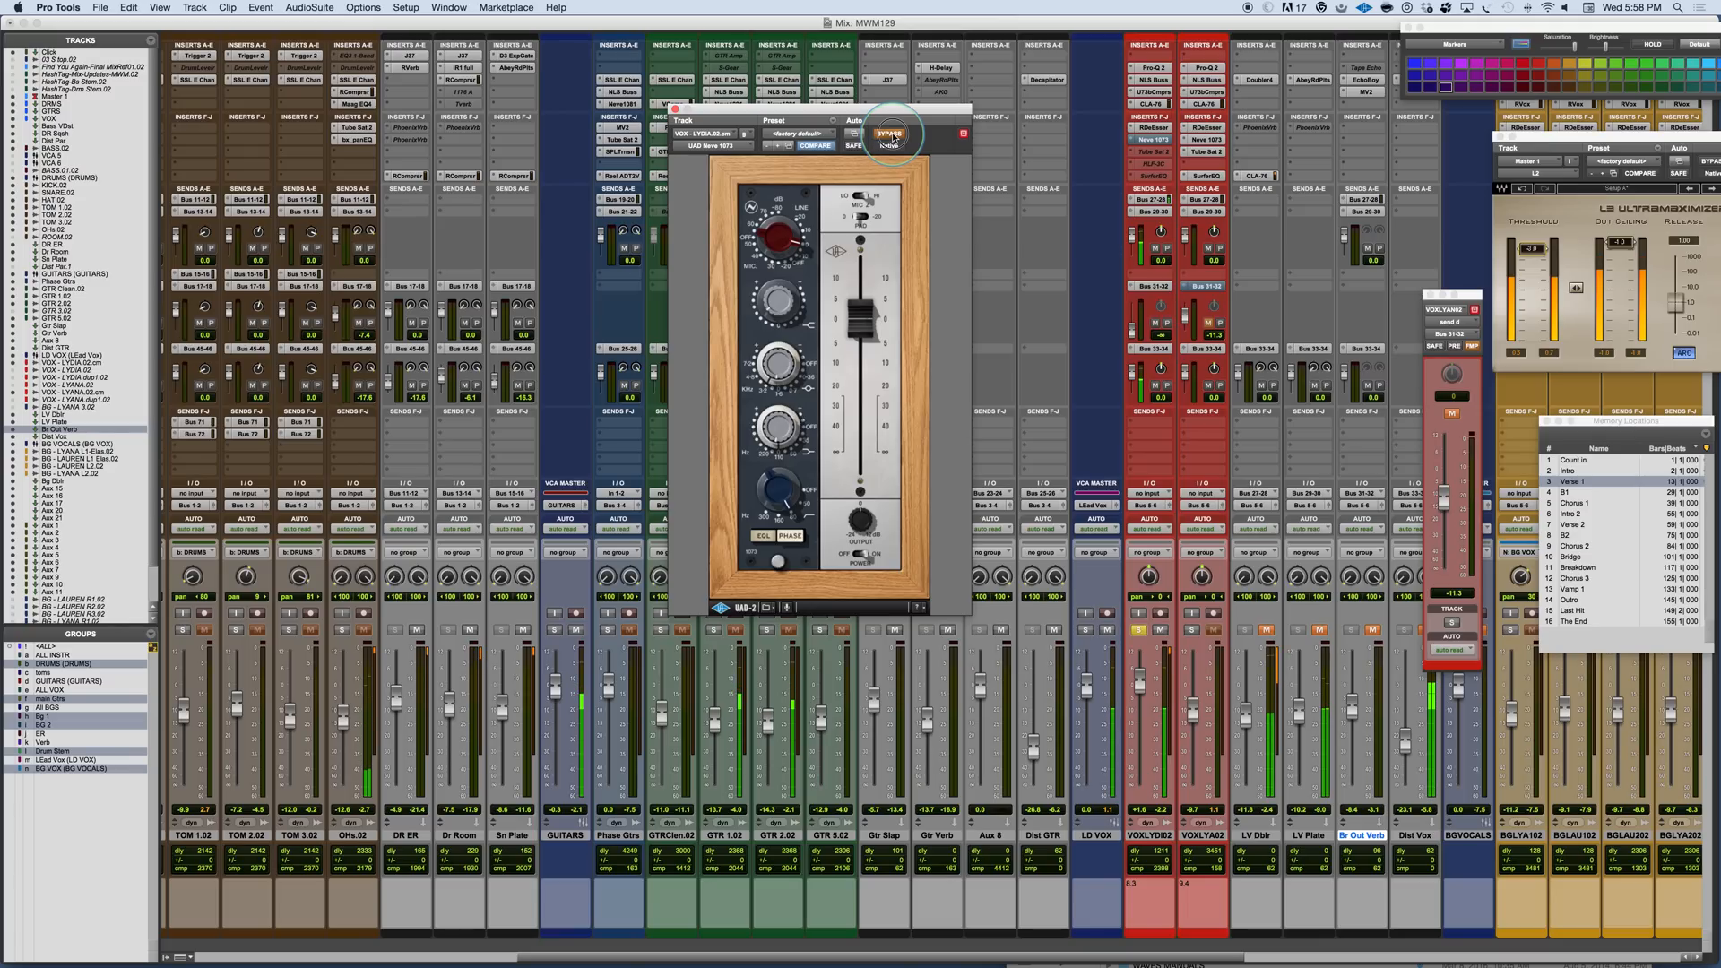
left_click(890, 134)
left_click(893, 137)
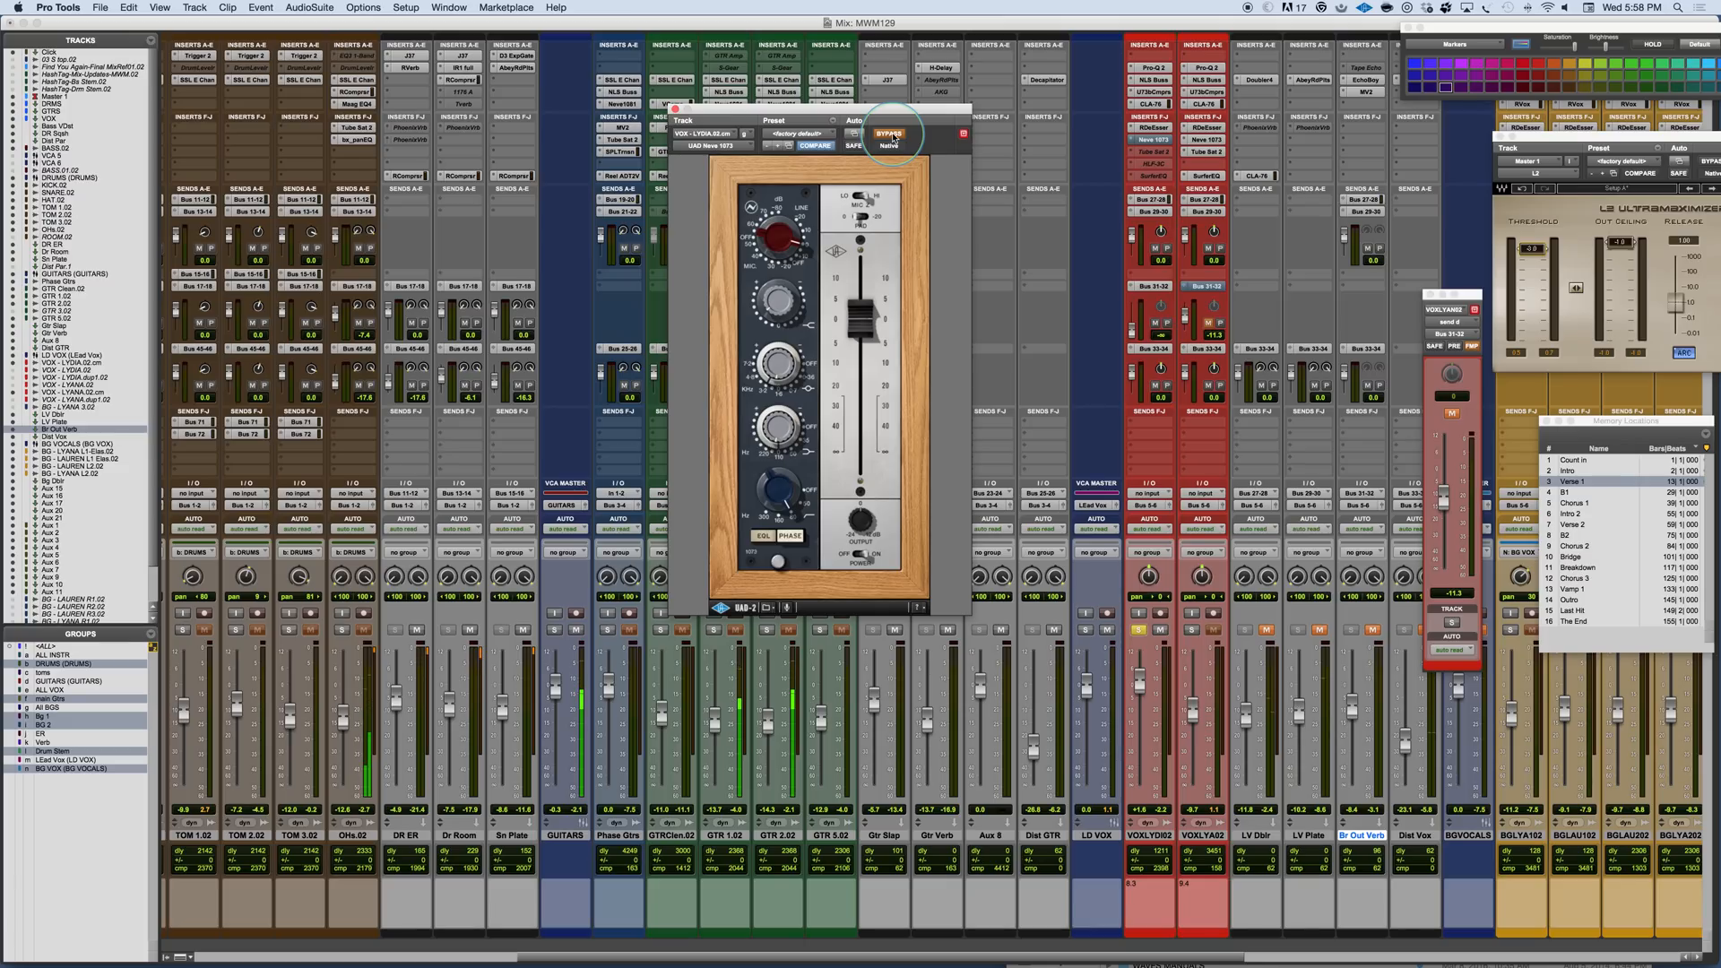
left_click(893, 136)
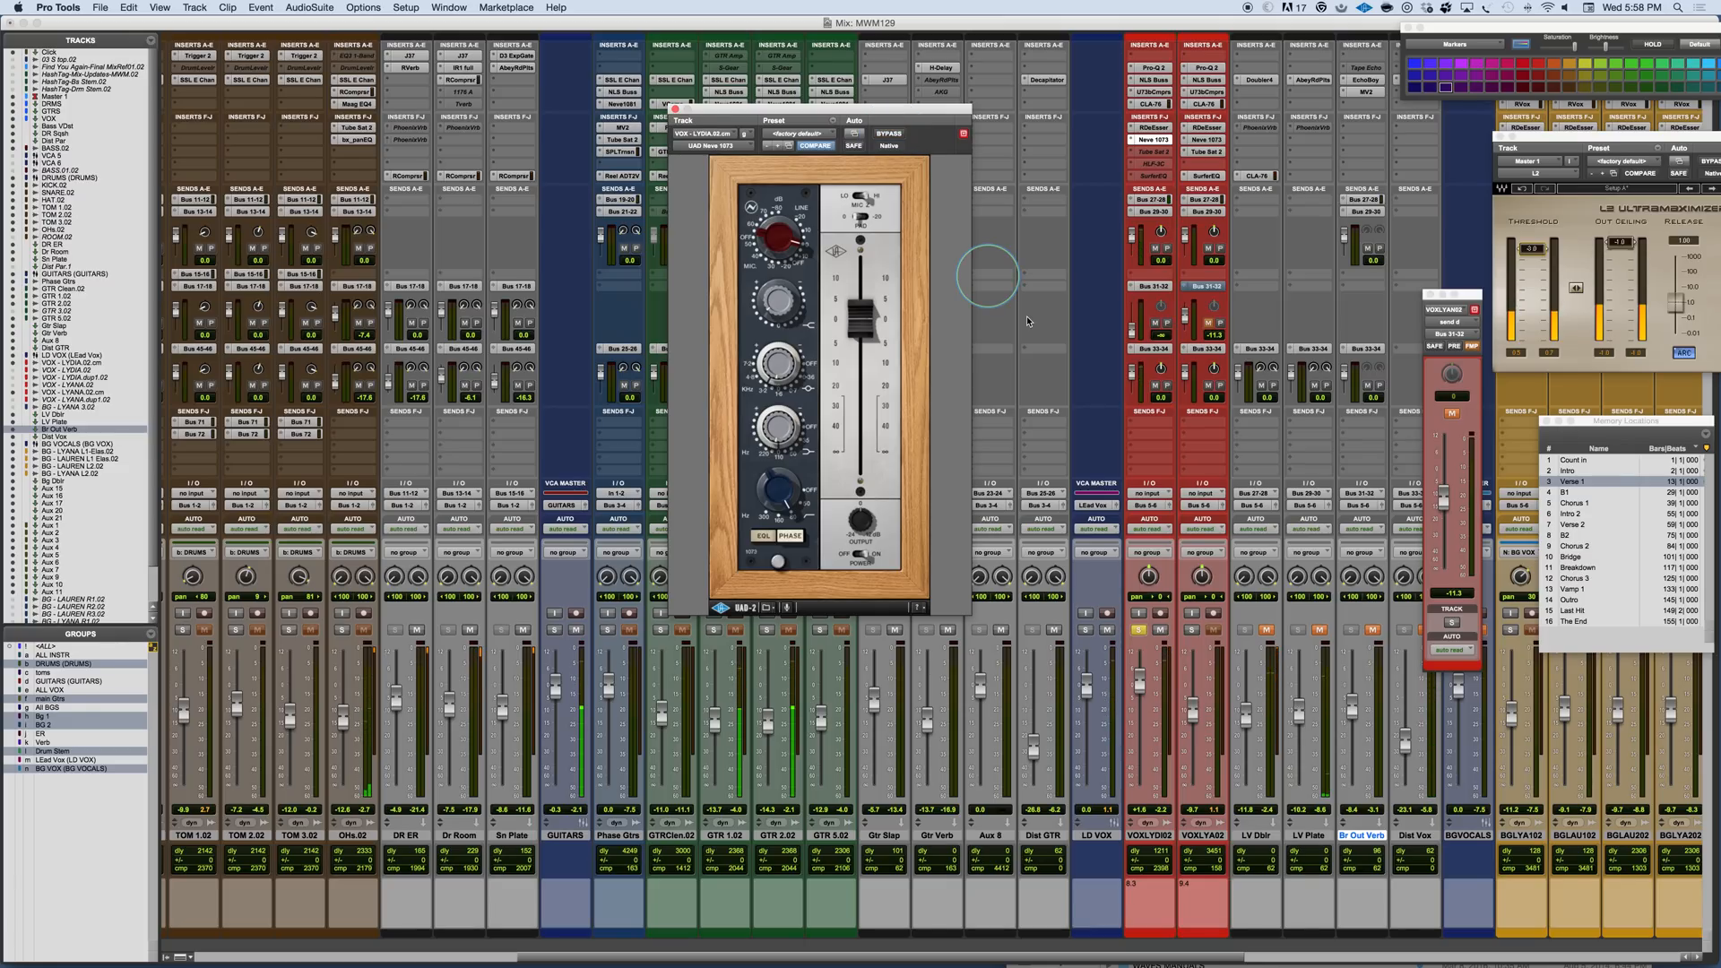
- Activate Tube Saturator 2 on the lead vocal, open it, and reposition its window
left_click(1158, 154)
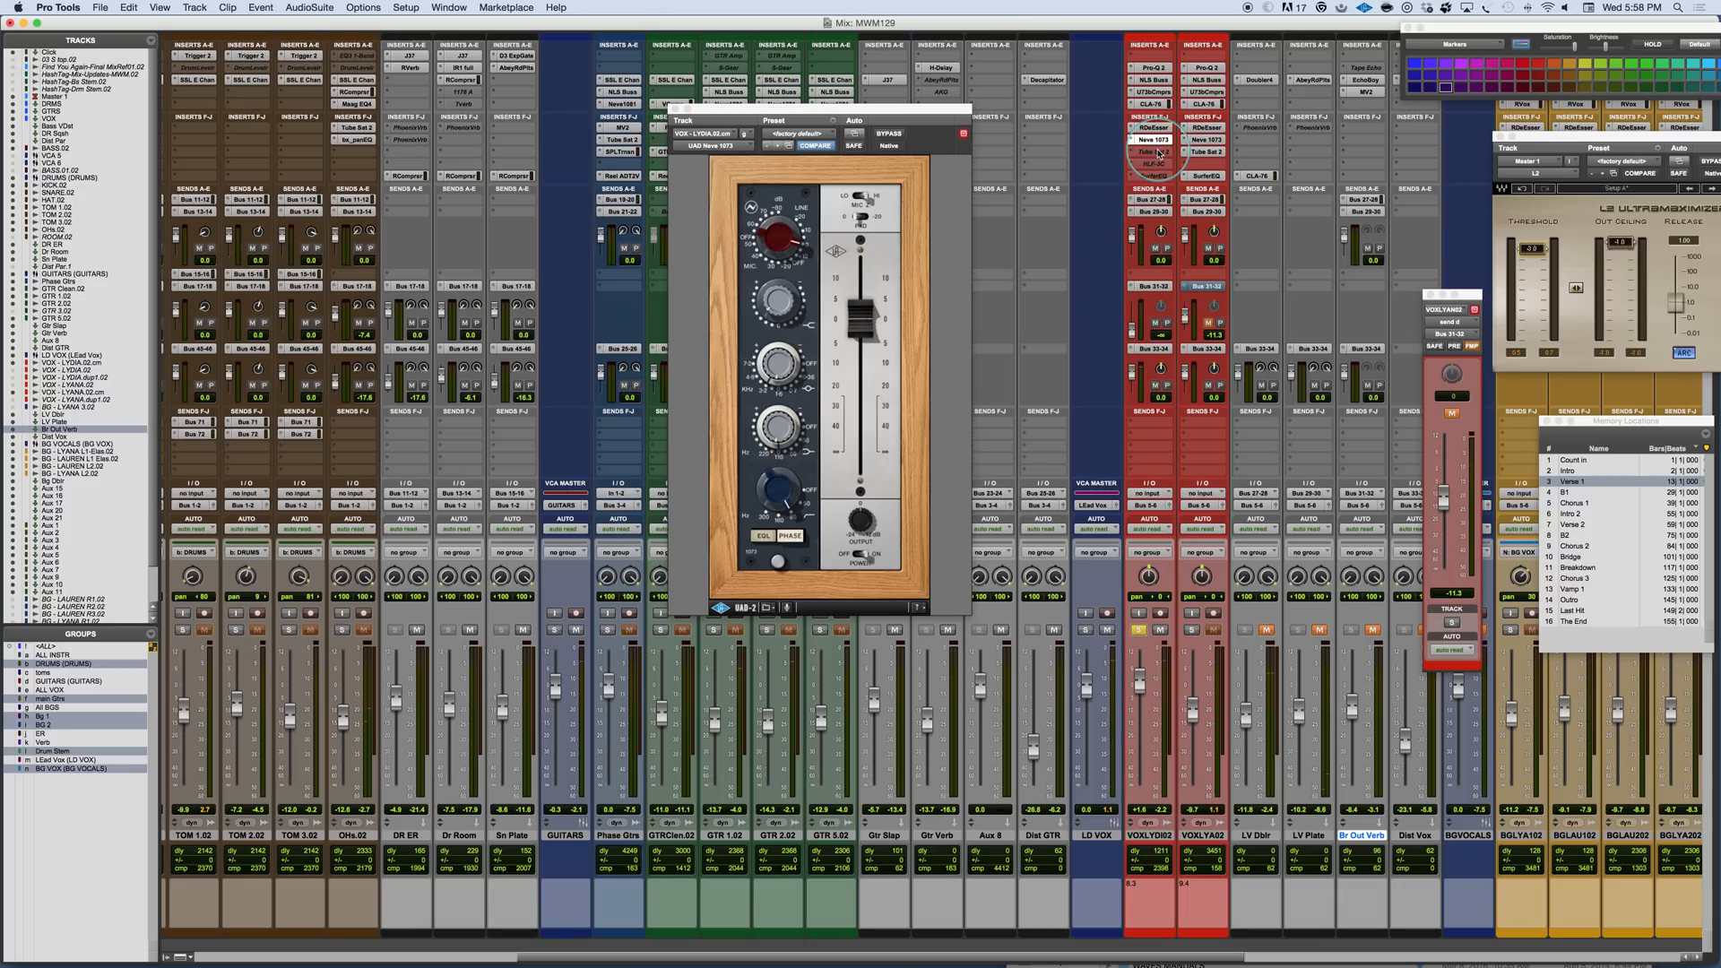
left_click(1156, 154, "ctrl+super")
left_click(1156, 154)
left_click_drag(1149, 111, 833, 203)
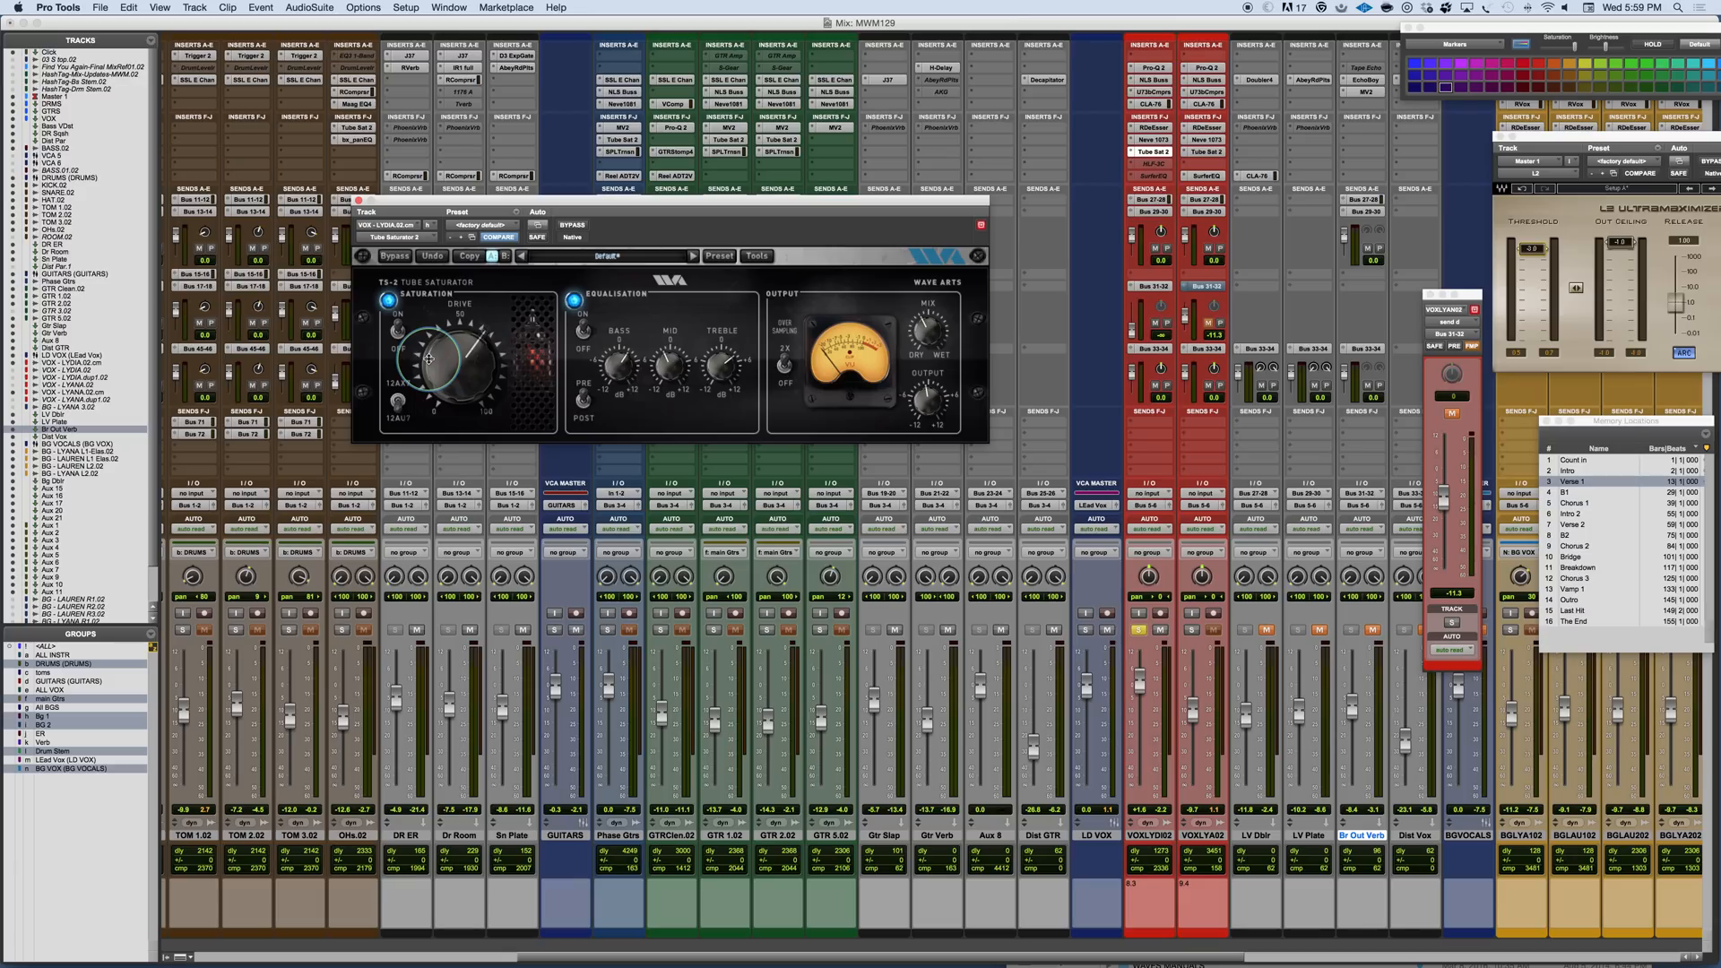
- Compare the lead vocal with Tube Saturator 2 bypassed, and with all active inserts bypassed together during playback
left_click(579, 228)
left_click(578, 228)
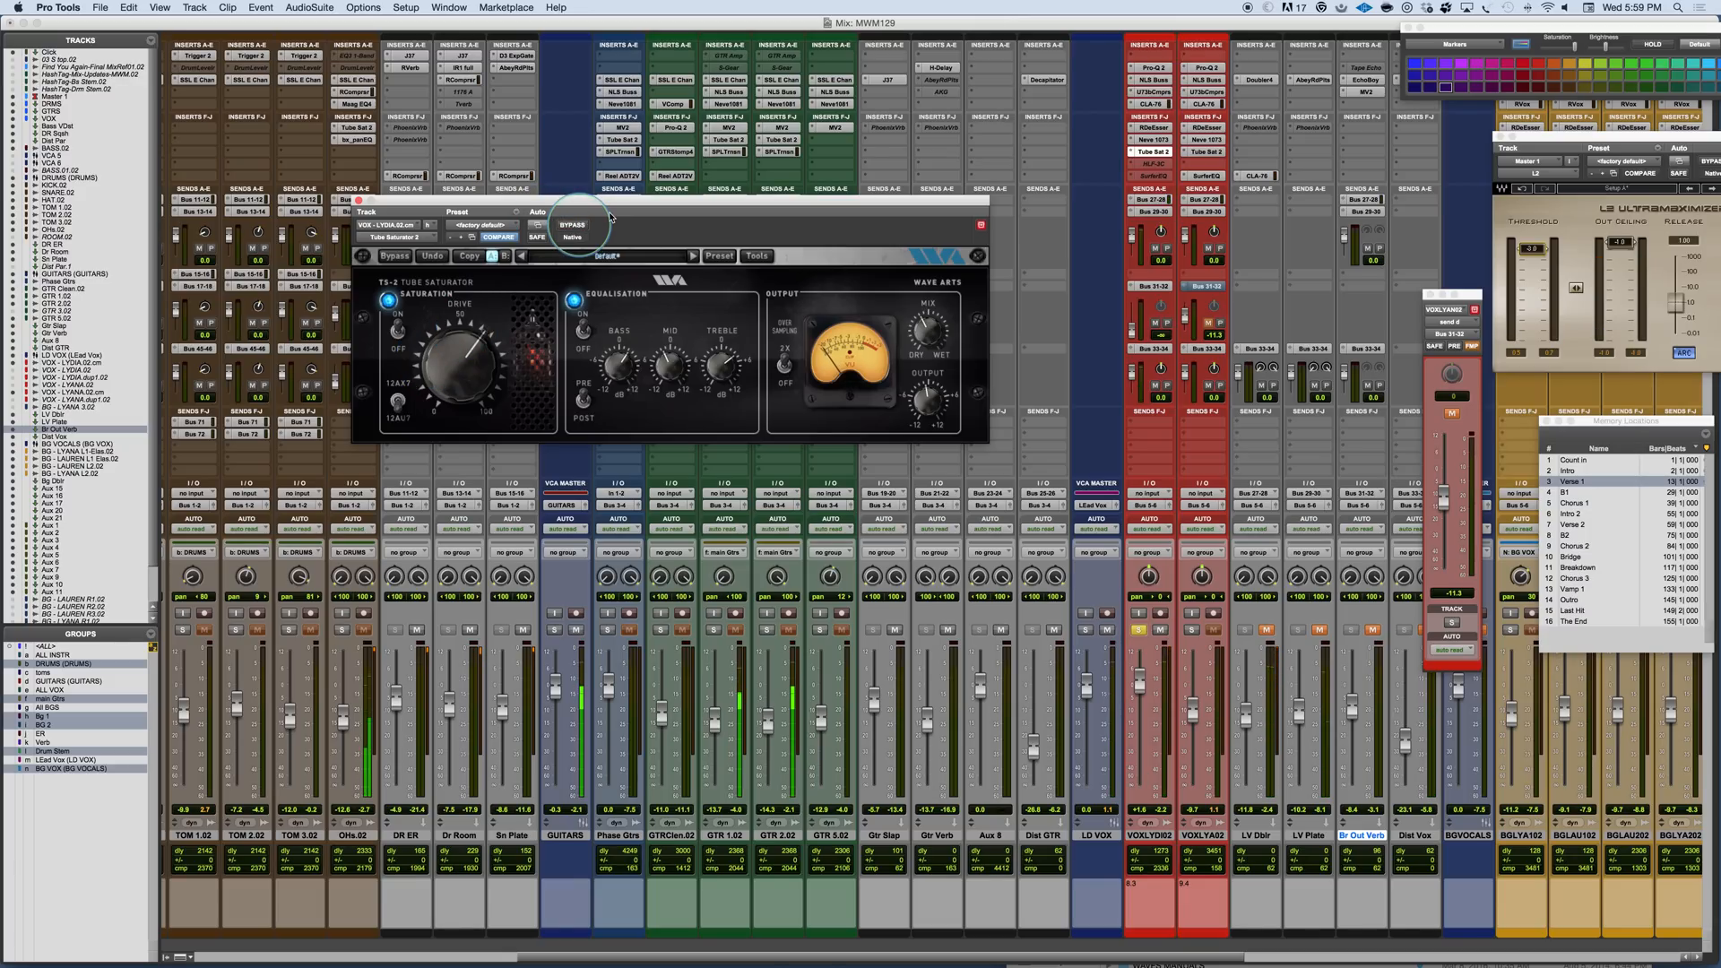
left_click(1156, 71, "alt+super")
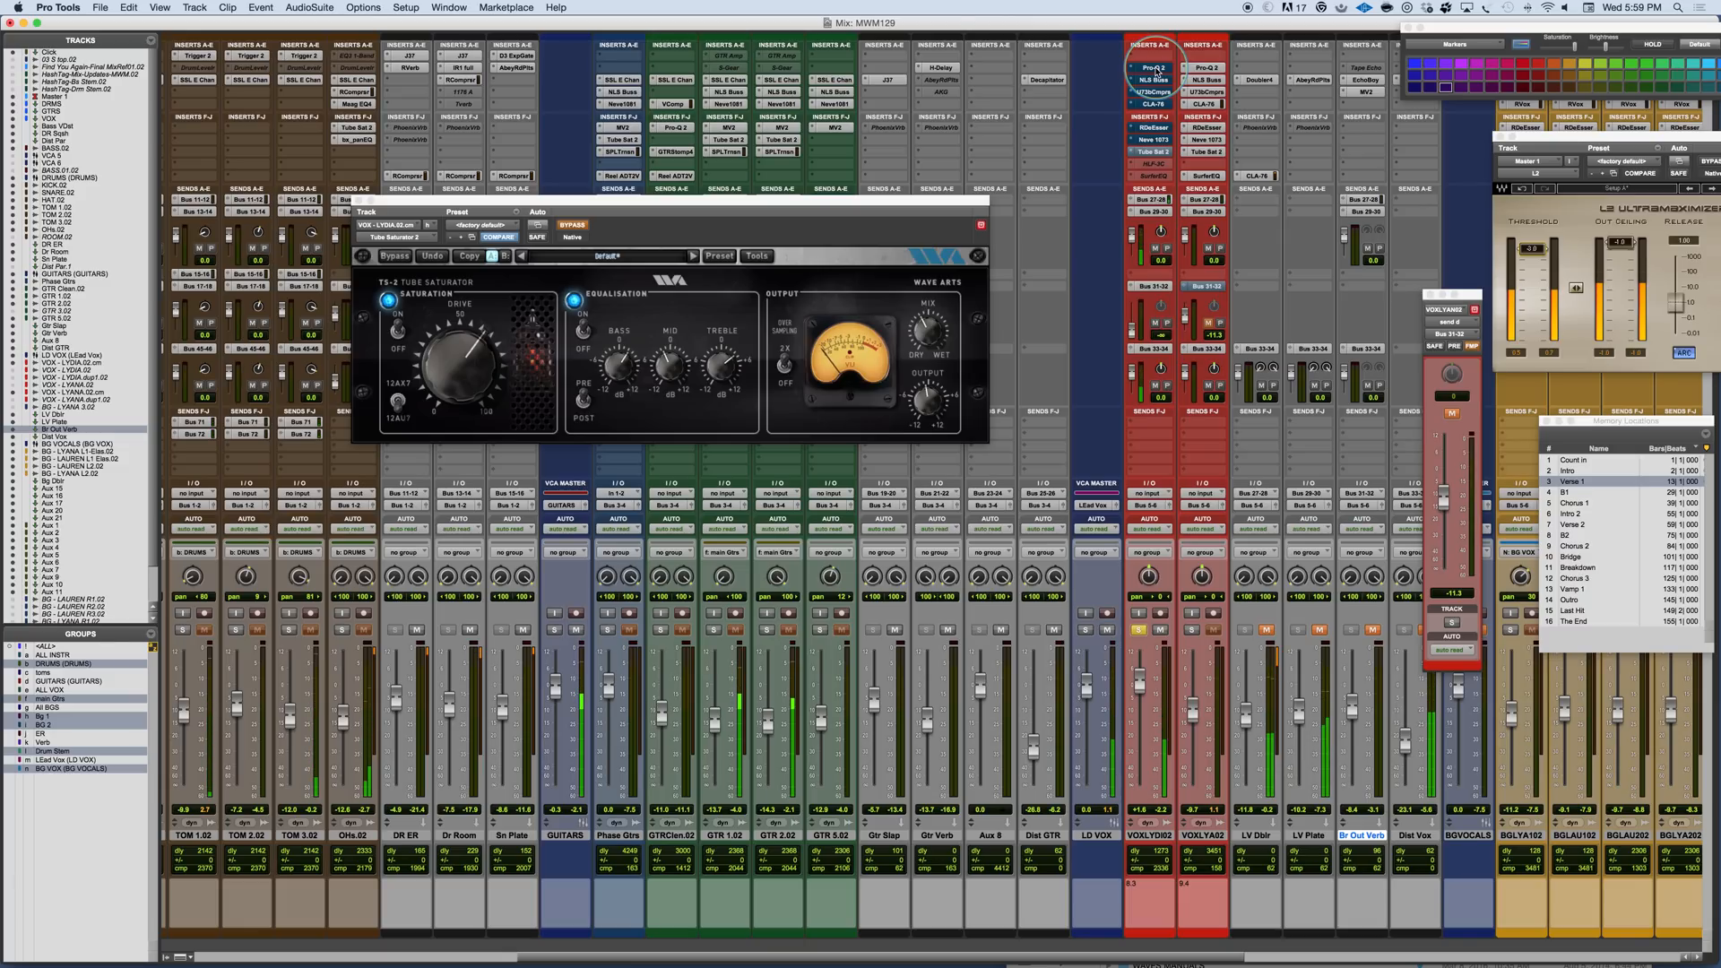
left_click(1155, 71, "alt+super")
- Lower the lead vocal's fader slightly and check its active insert chain against bypass again
left_click_drag(1138, 687, 1140, 692)
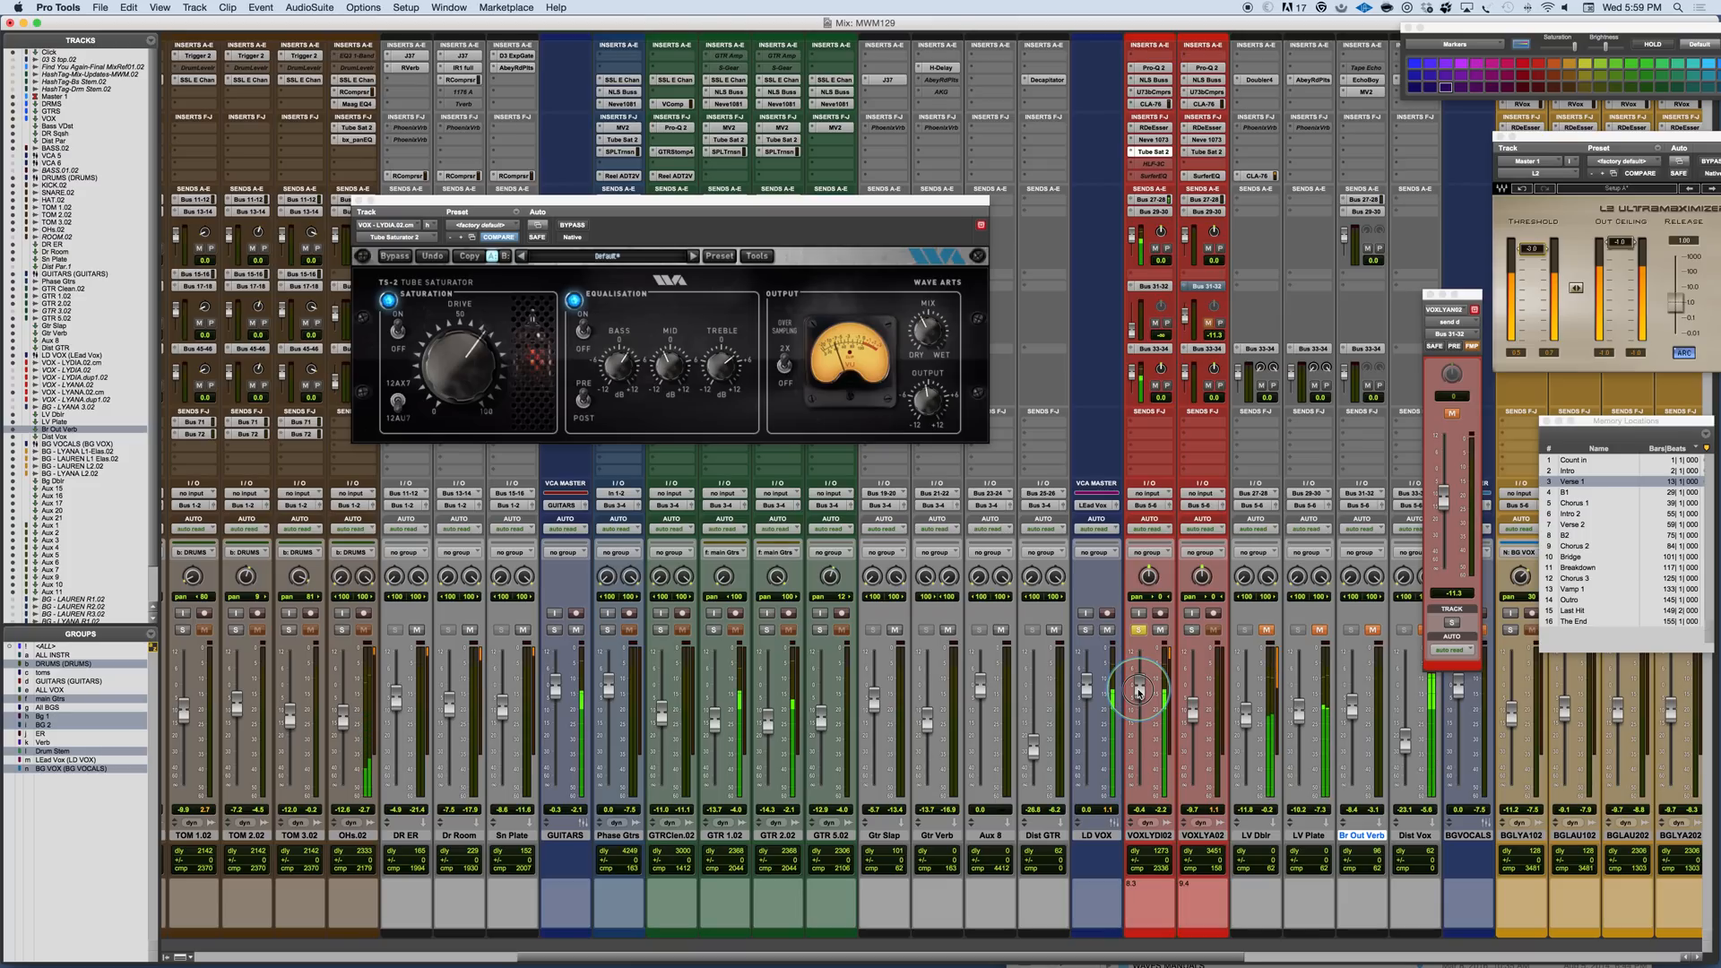
left_click_drag(1138, 690, 1139, 699)
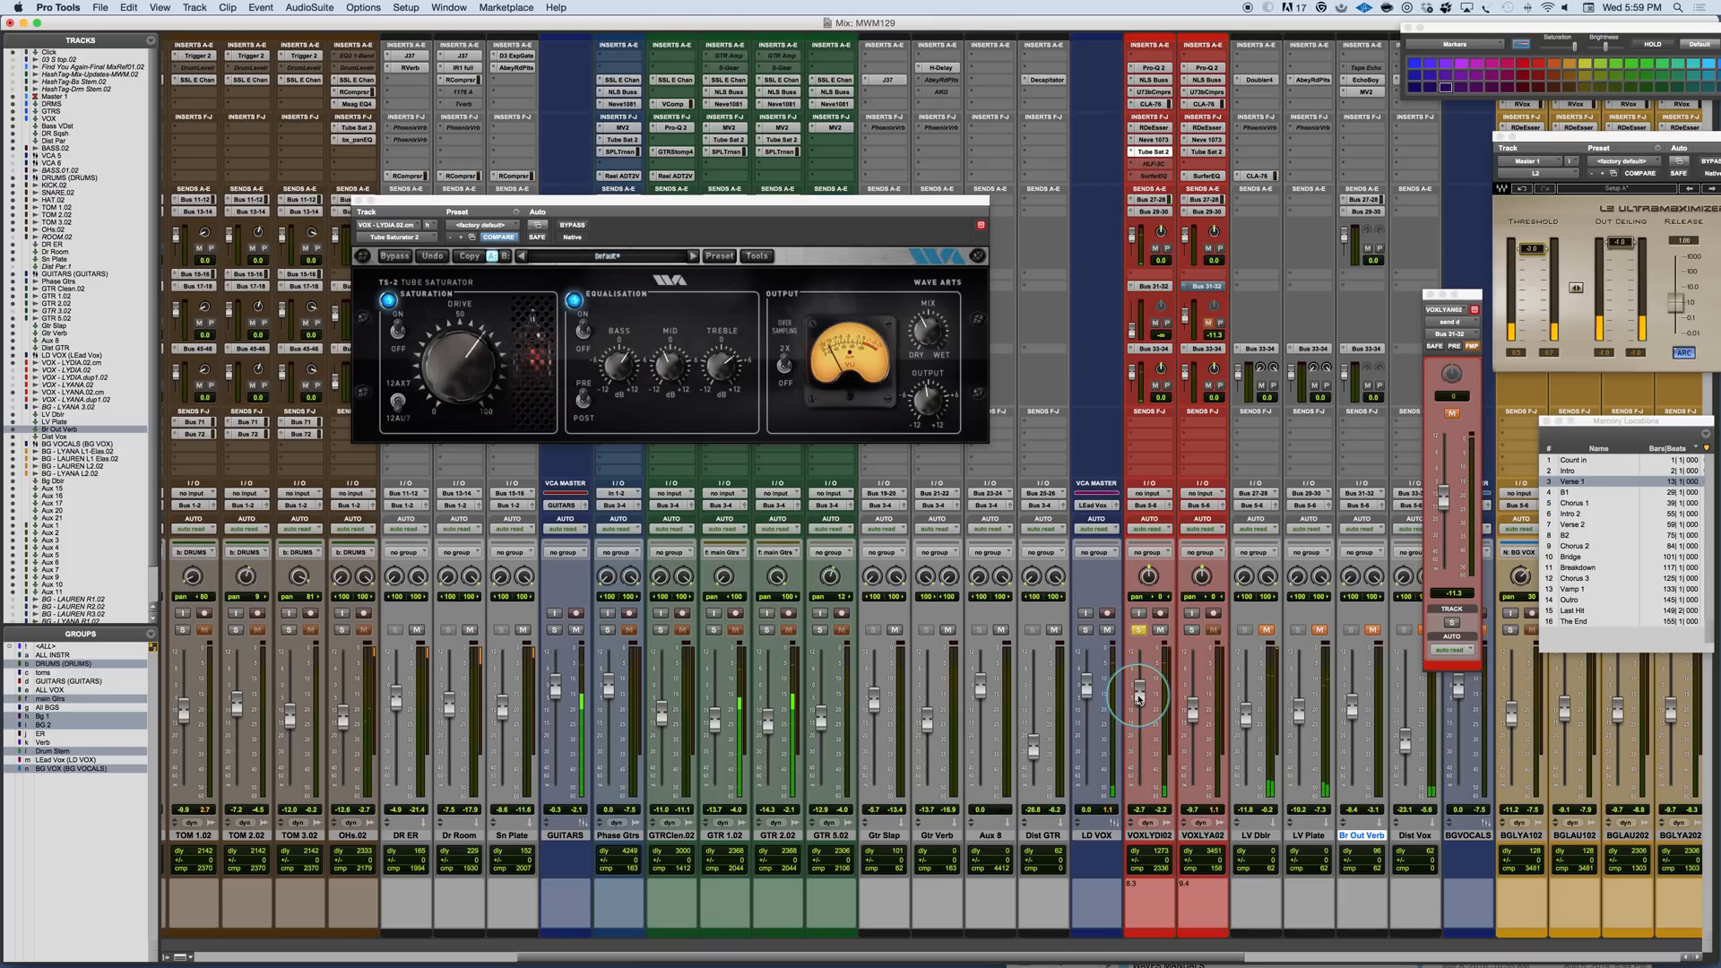
left_click(1150, 71, "shift+super")
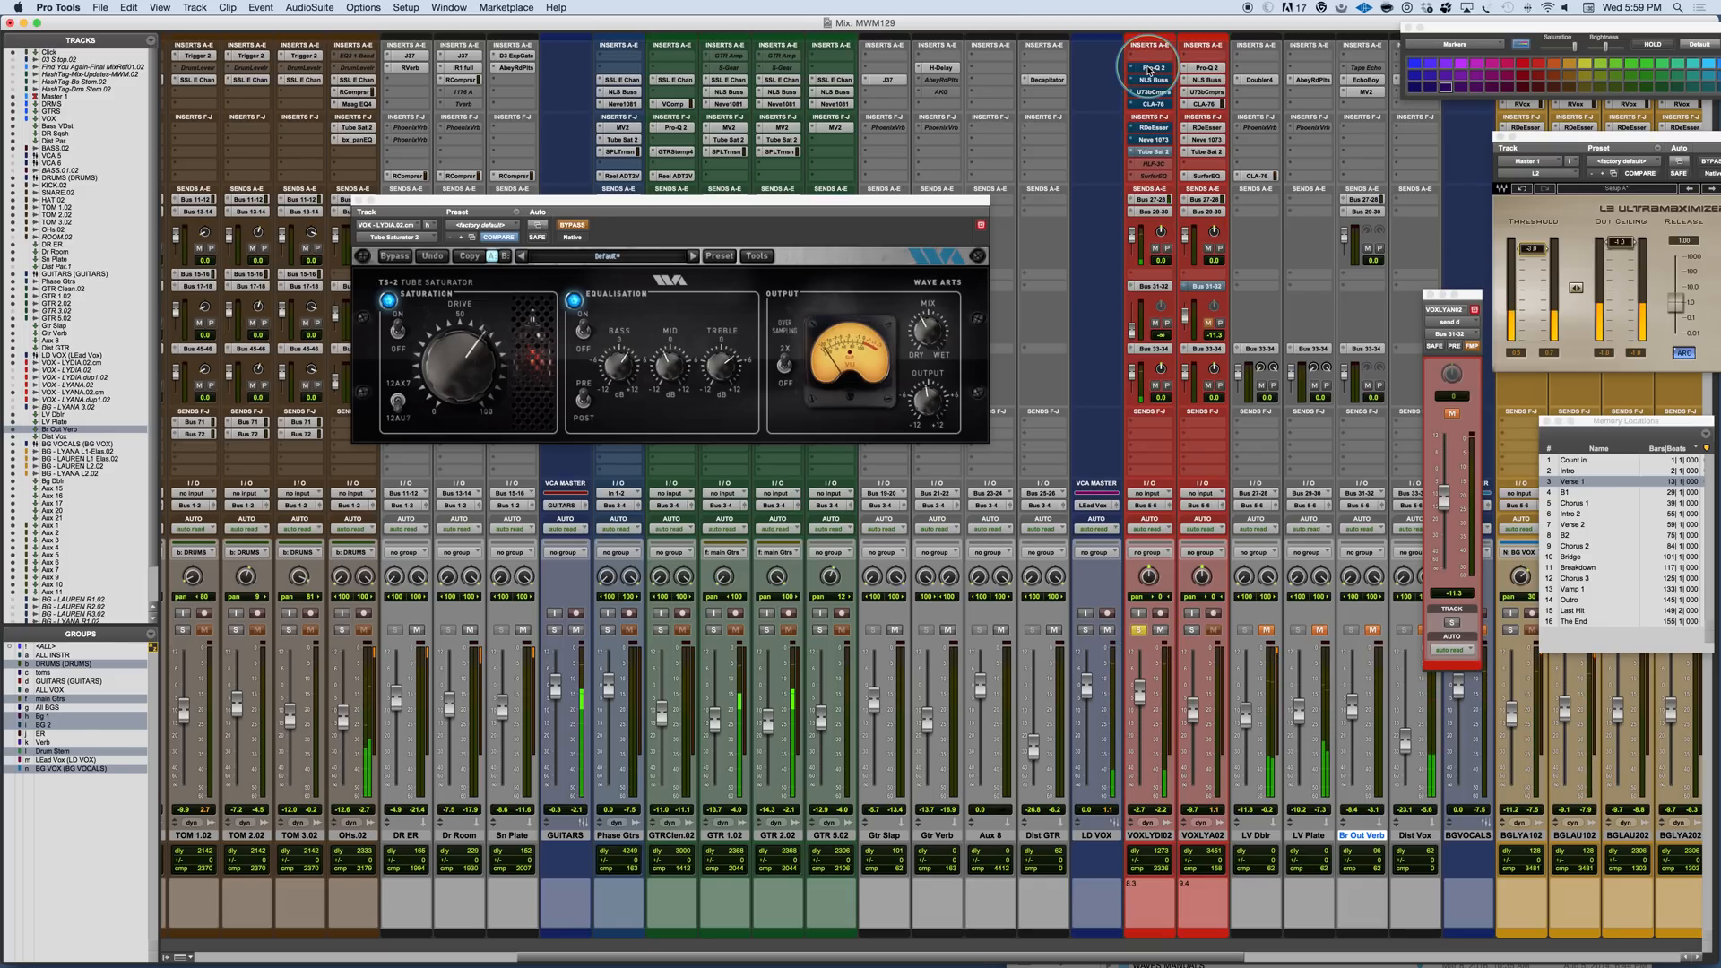
left_click(1150, 71, "shift+super")
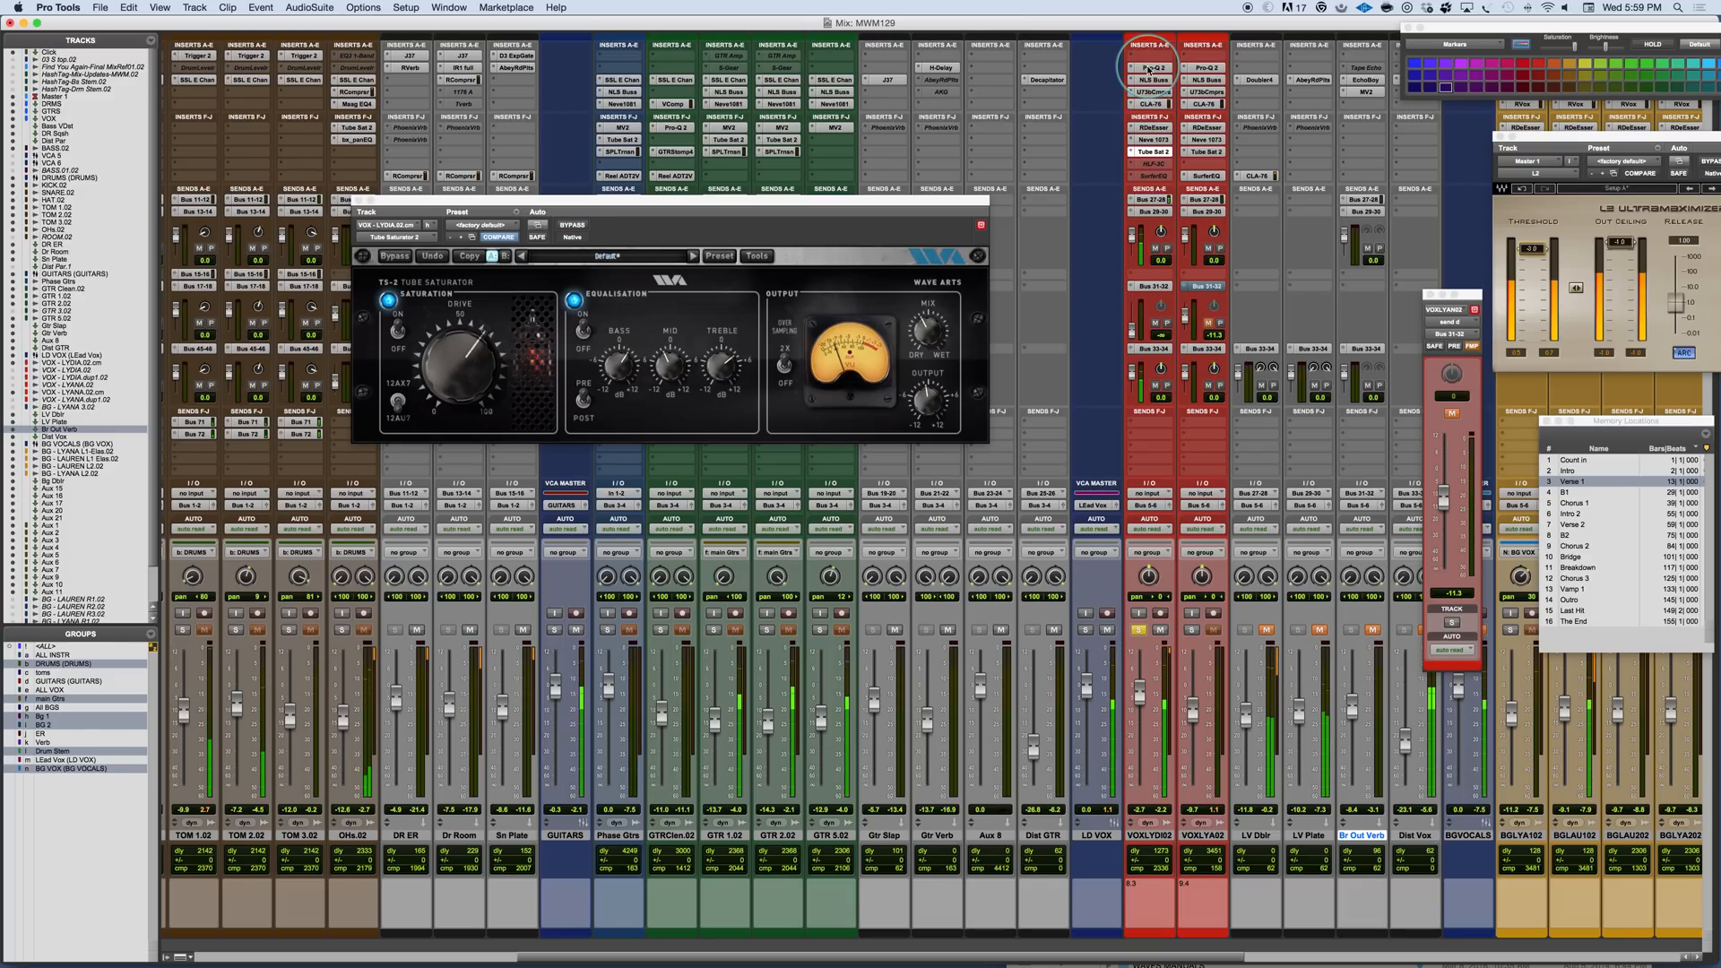
- Adjust Tube Saturator 2's output level and compare the lead vocal's active insert chain against bypass, leaving the inserts enabled
left_click(921, 411)
left_click_drag(920, 410, 918, 433)
left_click(1154, 70)
left_click(1157, 70, "shift+super")
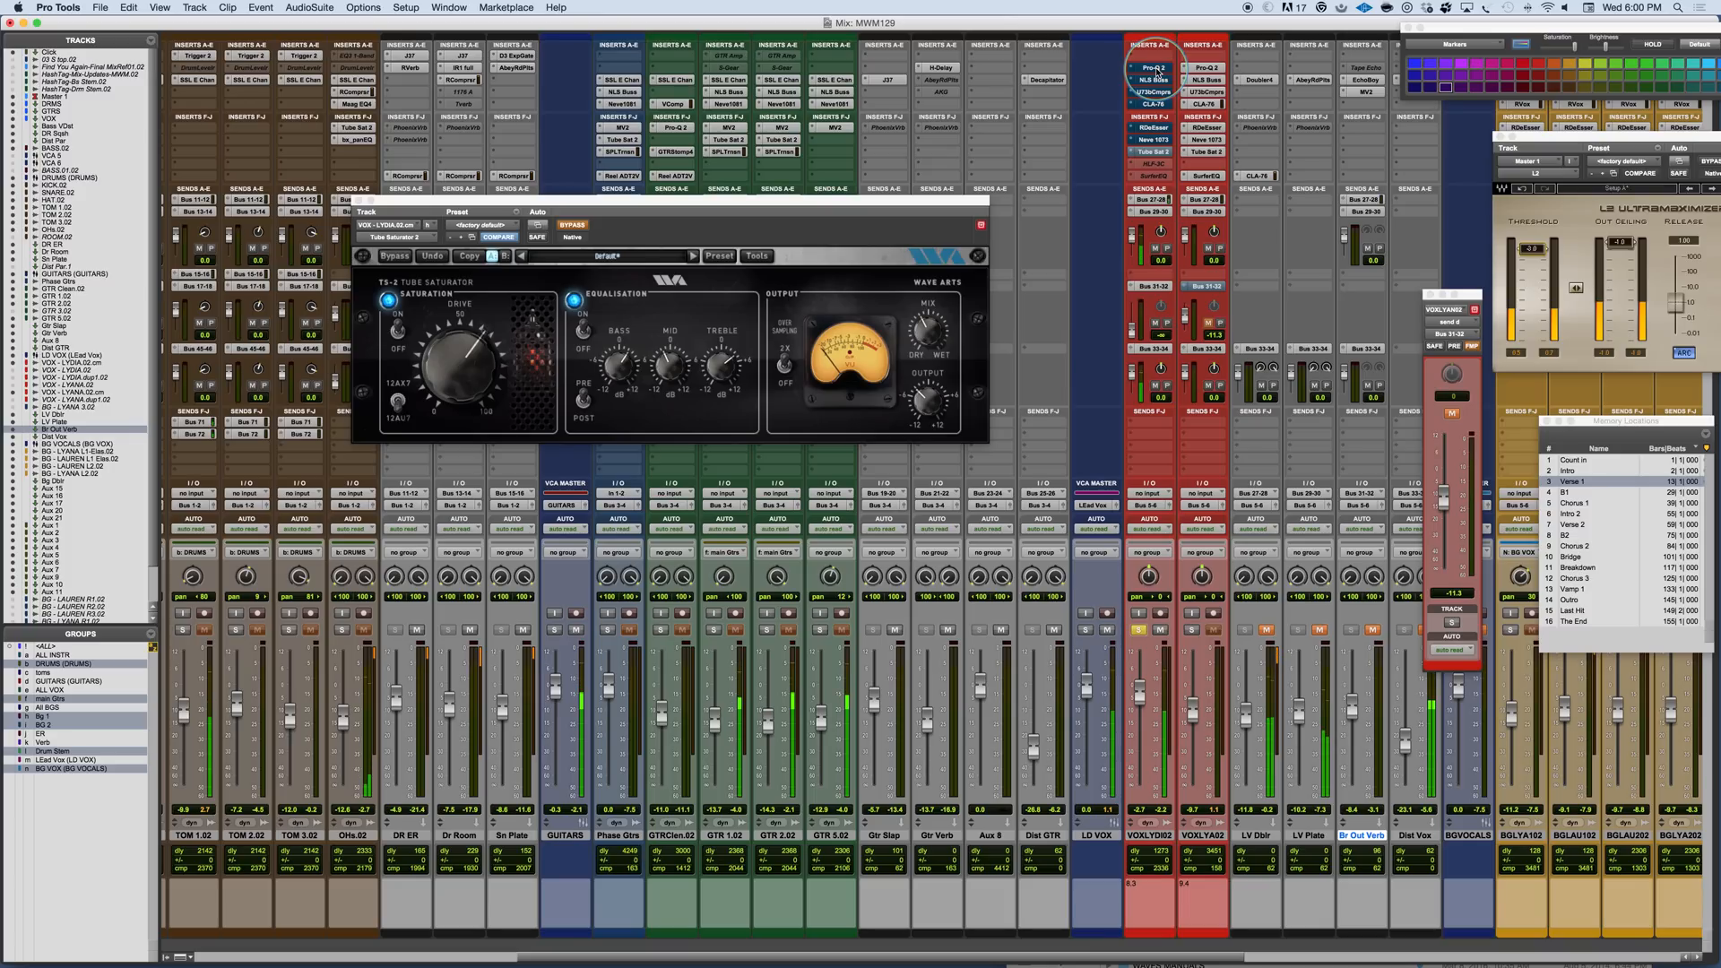
left_click(924, 408)
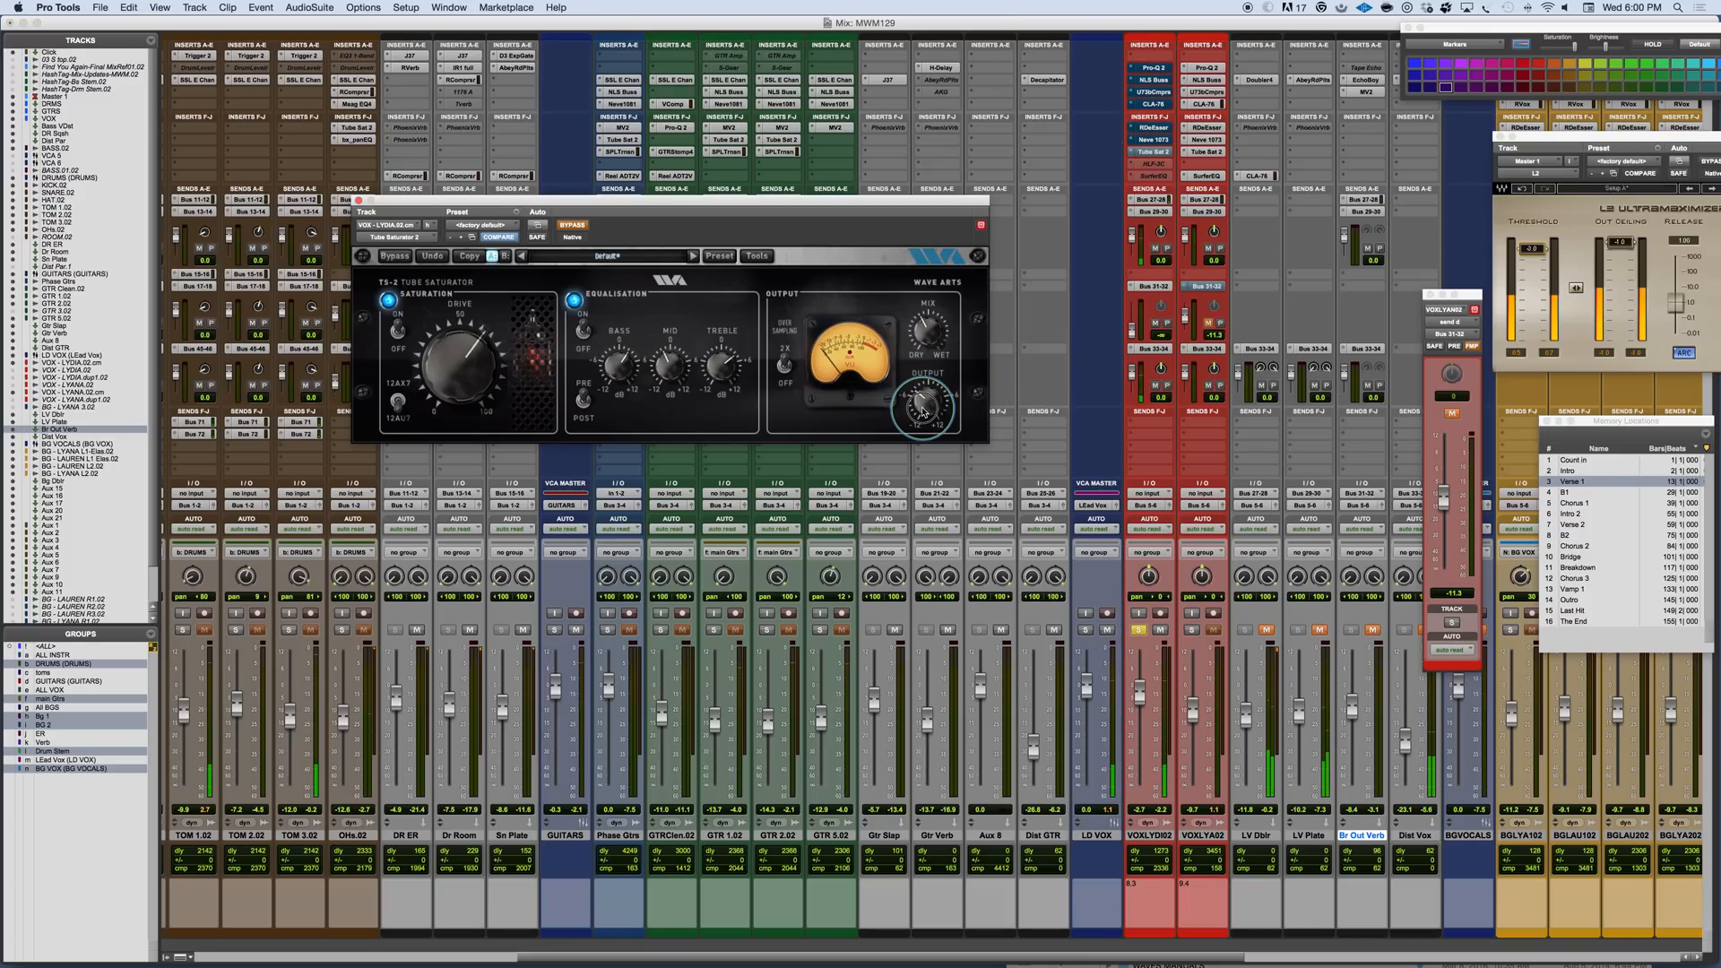
left_click(1154, 70)
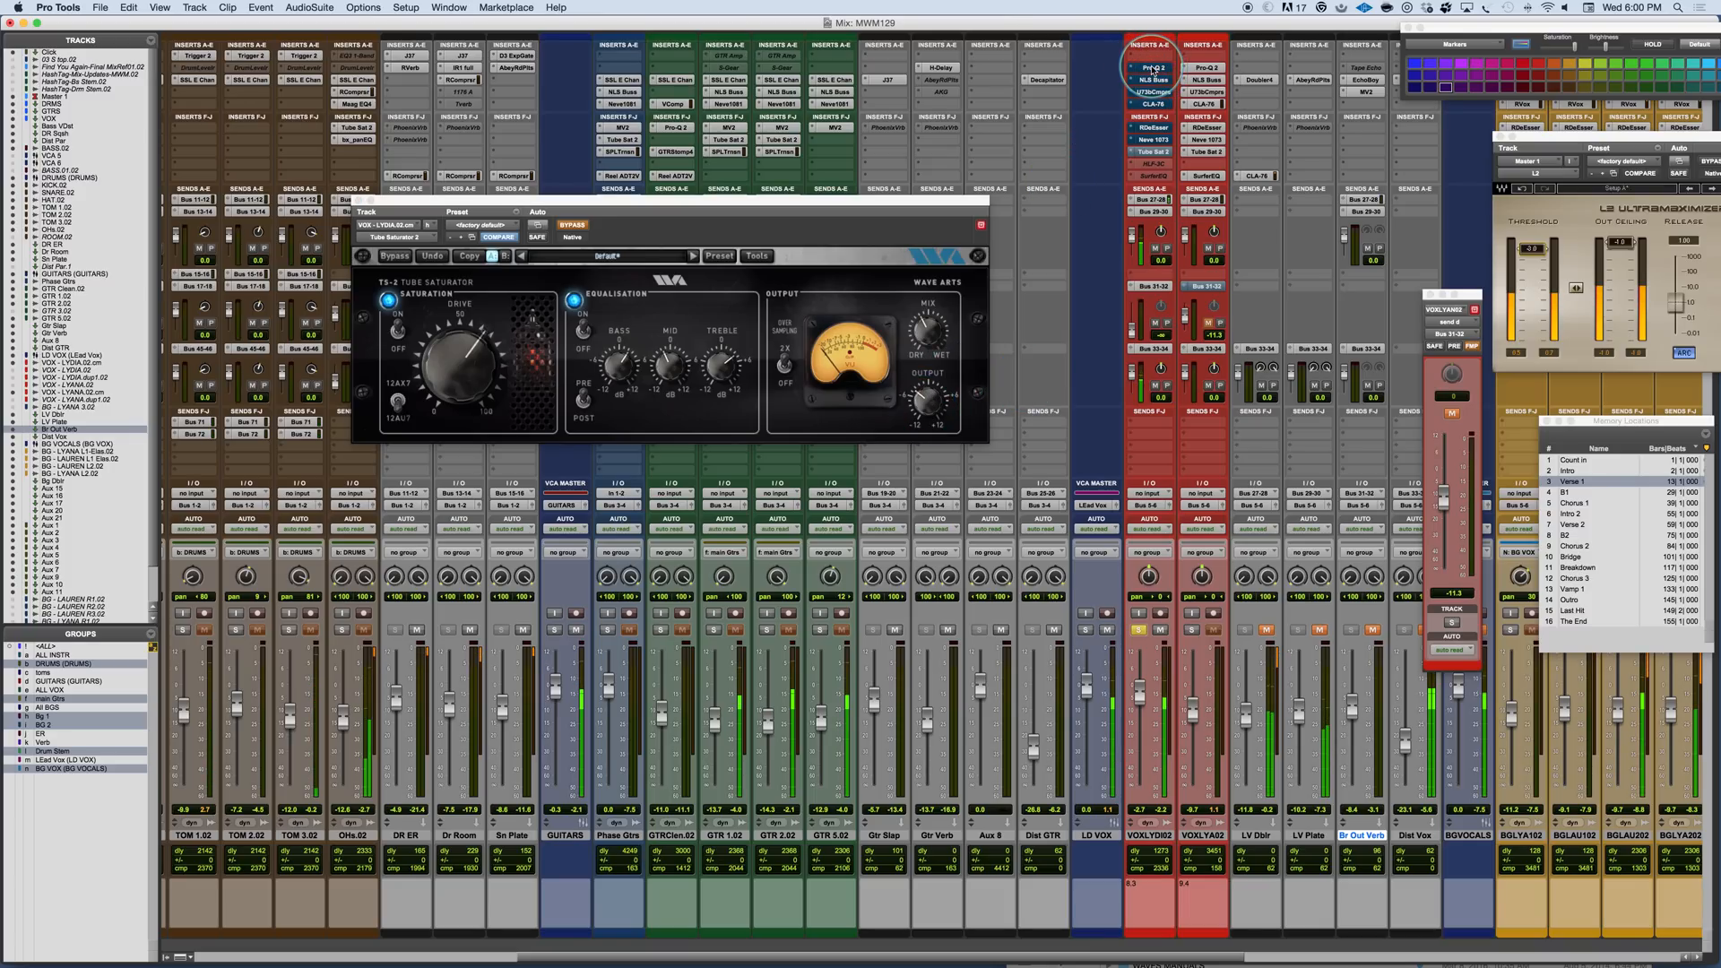
left_click(1153, 70, "shift+super")
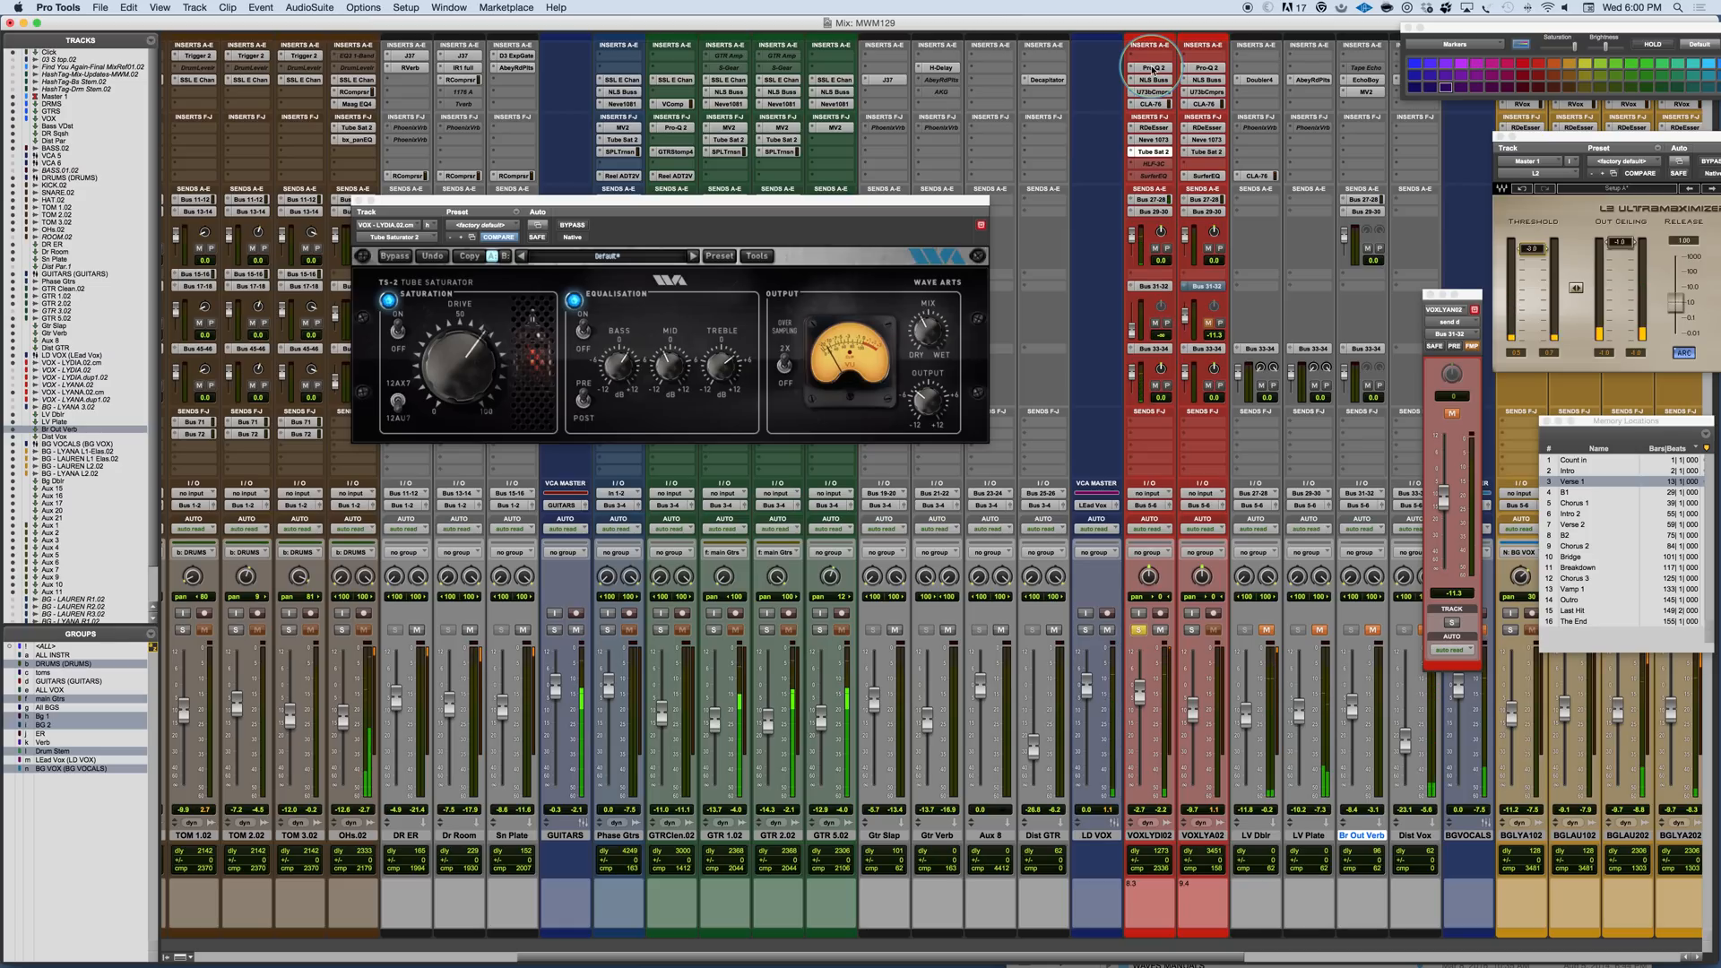
- Unsolo the lead vocal and raise its fader slightly in the full mix
left_click(1138, 630)
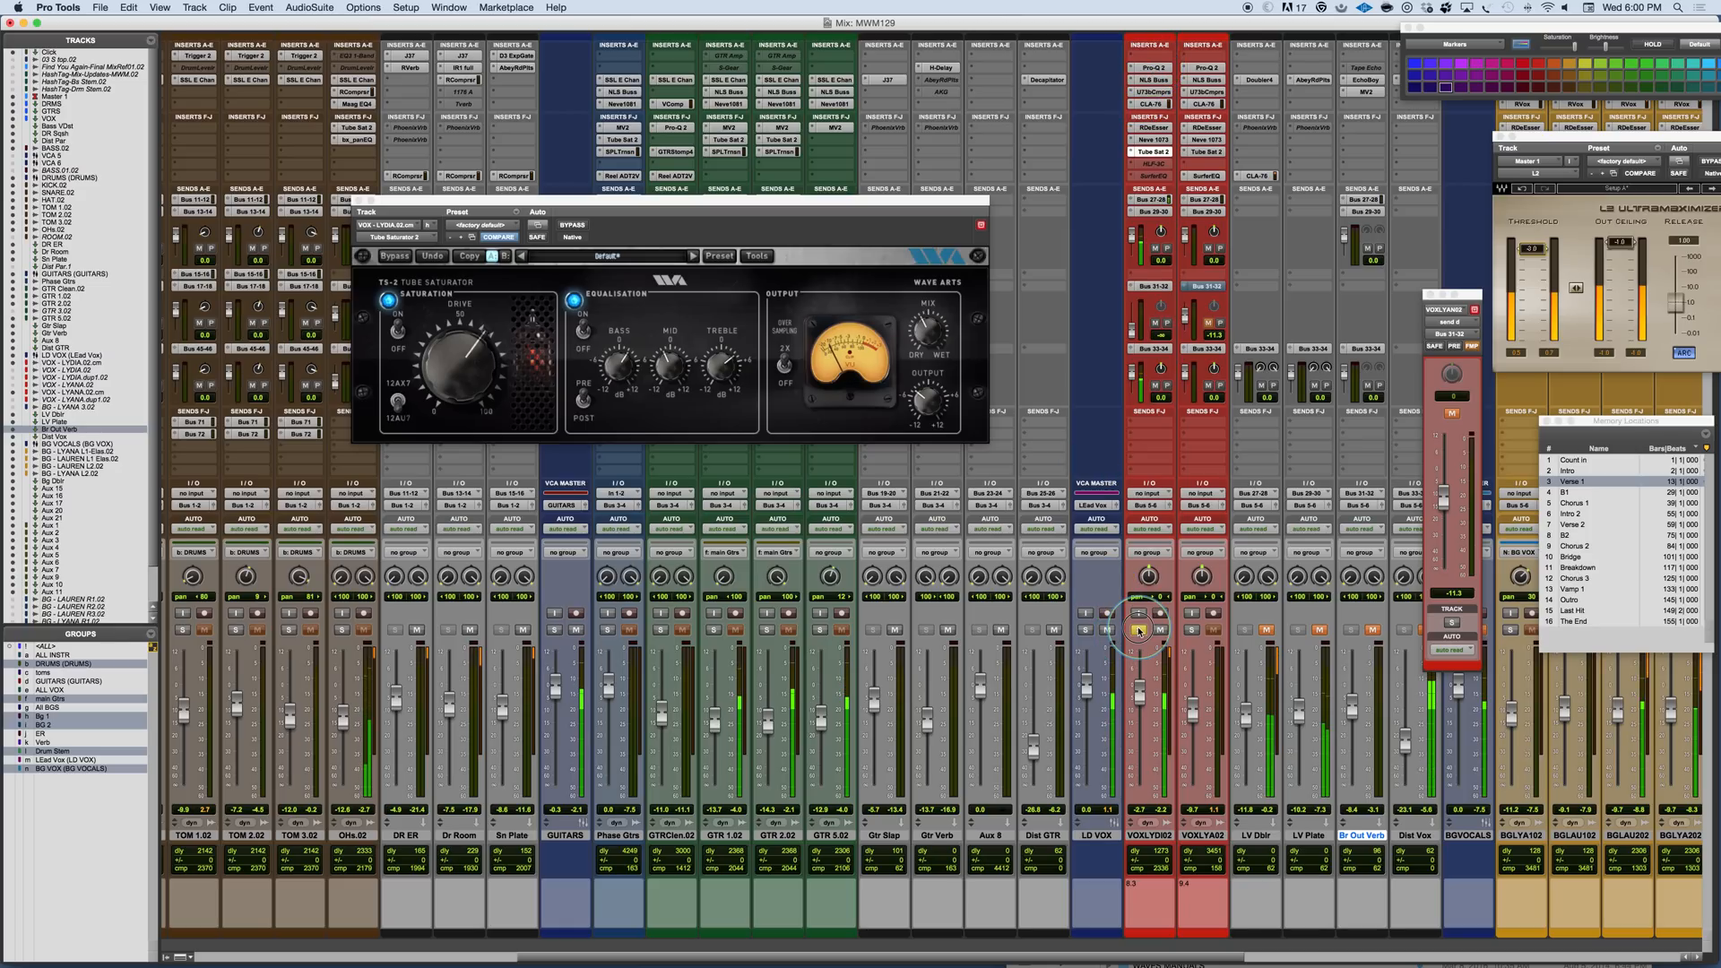
left_click_drag(1139, 690, 1138, 687)
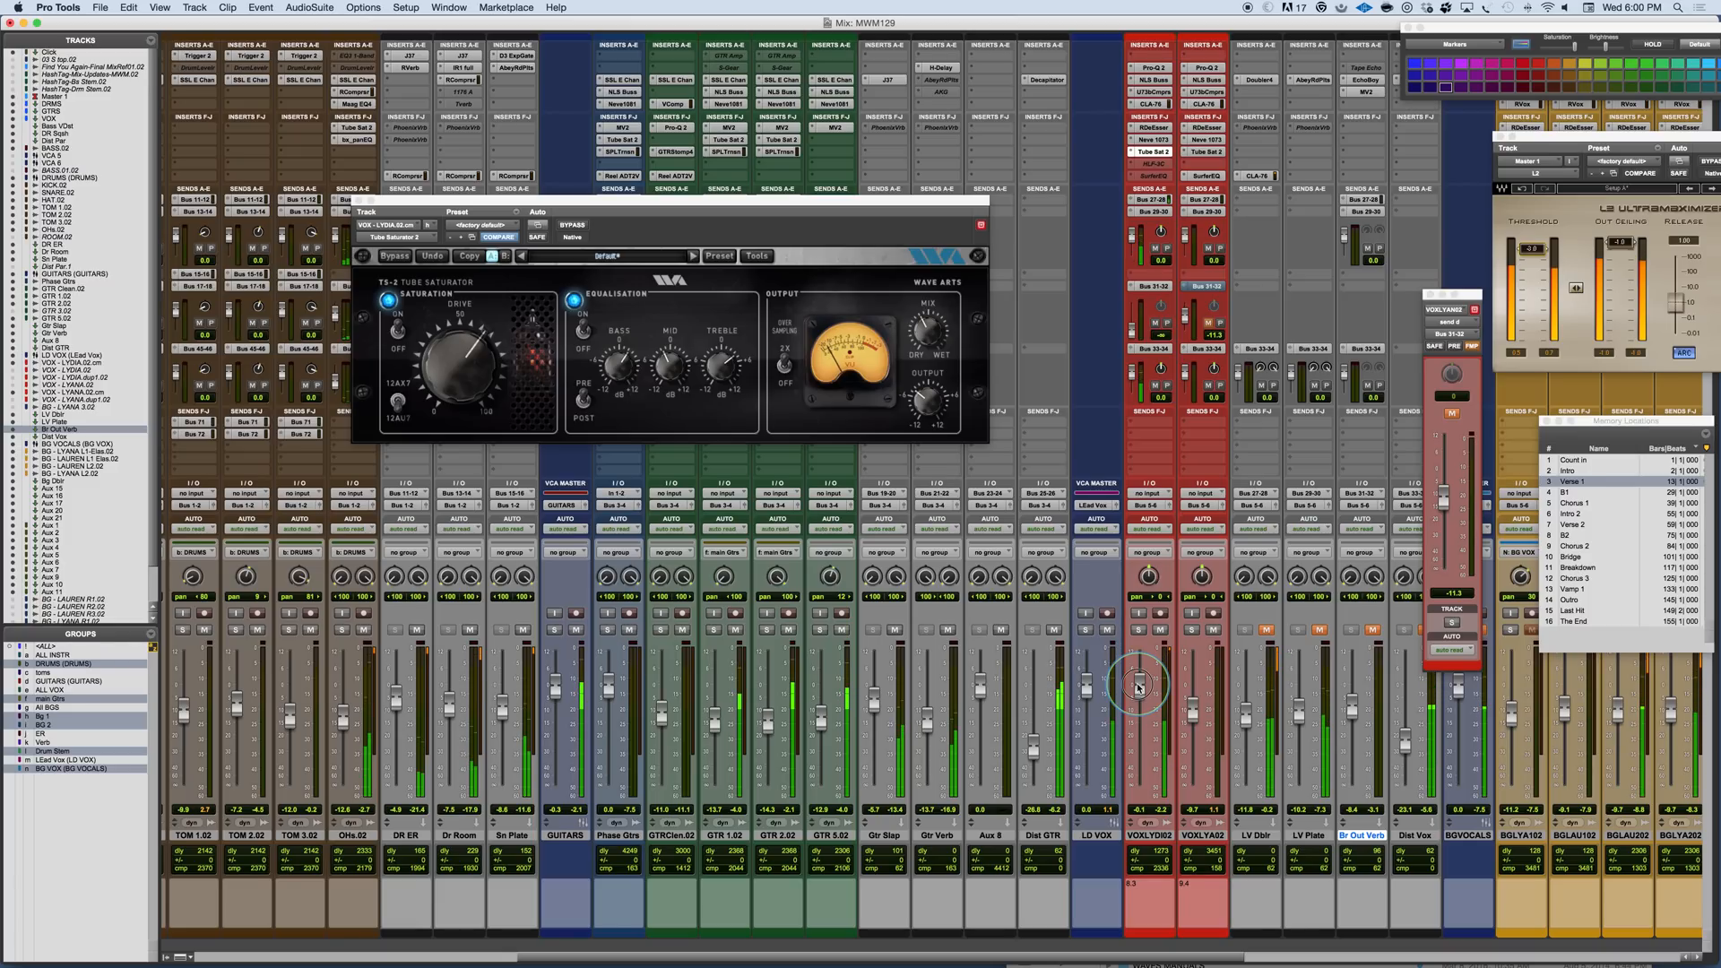
- Enable SurferEQ on the lead vocal and open its window, placing it clear of the lead vocal's inserts
left_click(1149, 177)
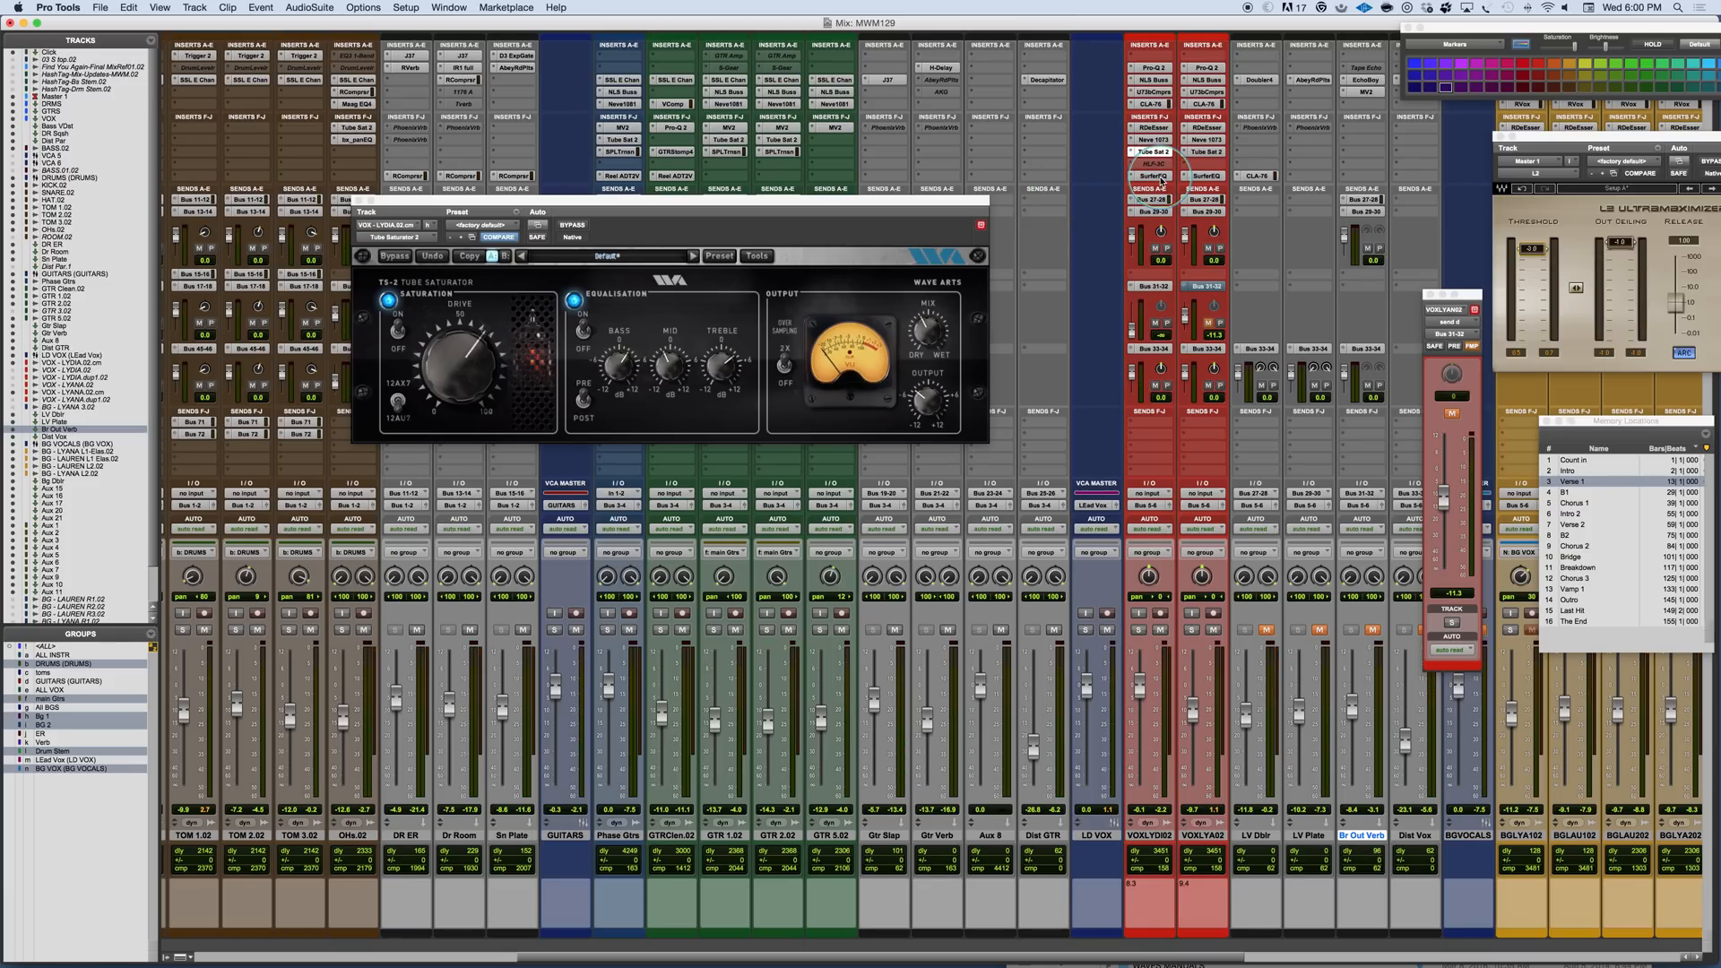
left_click(1156, 177)
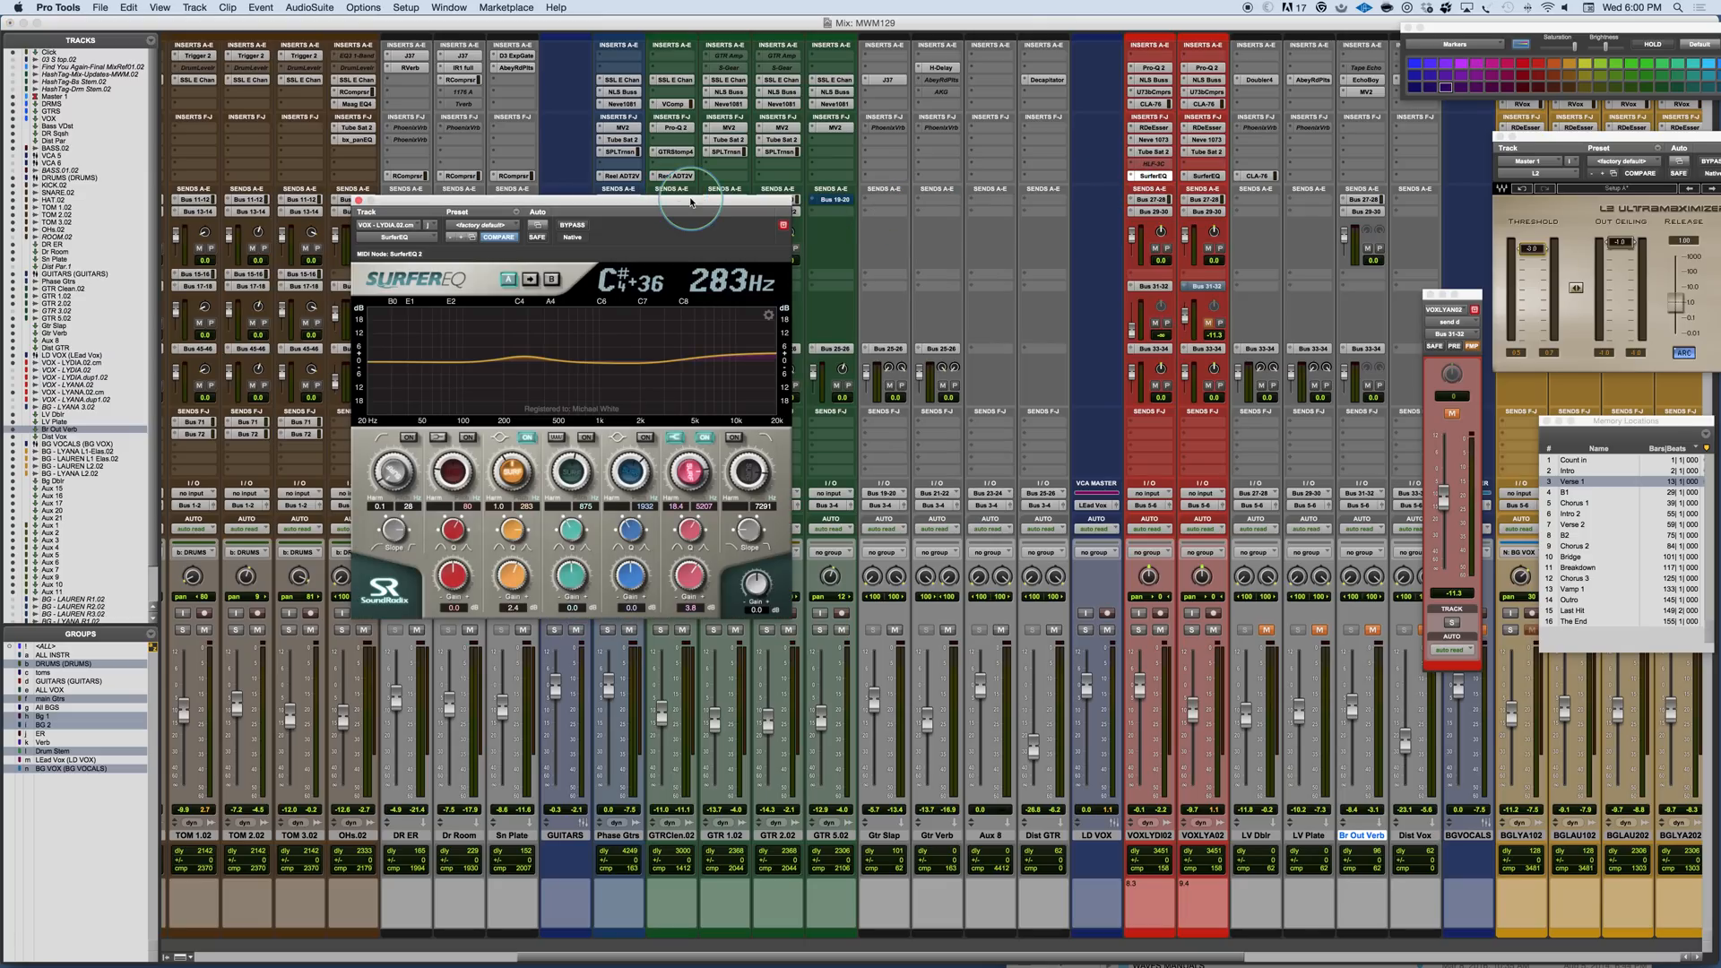
left_click_drag(691, 201, 804, 172)
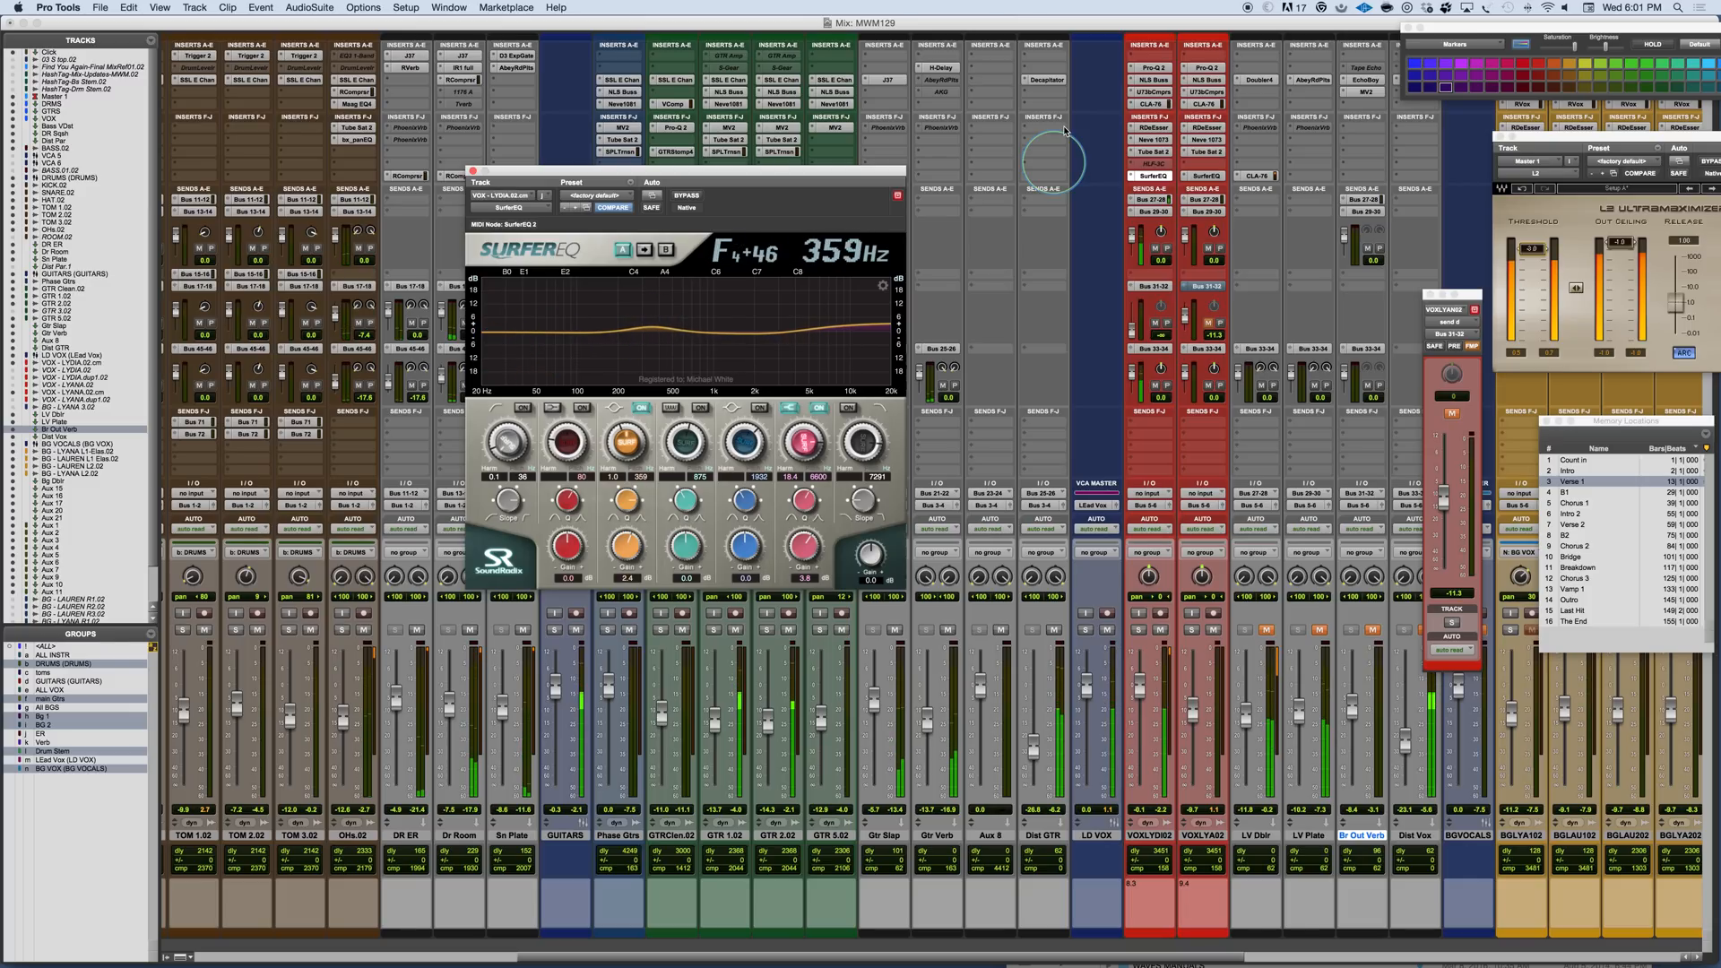
- Compare the lead vocal's insert chain, including SurferEQ, against bypass during full-mix playback, leaving the inserts enabled
left_click(1156, 69)
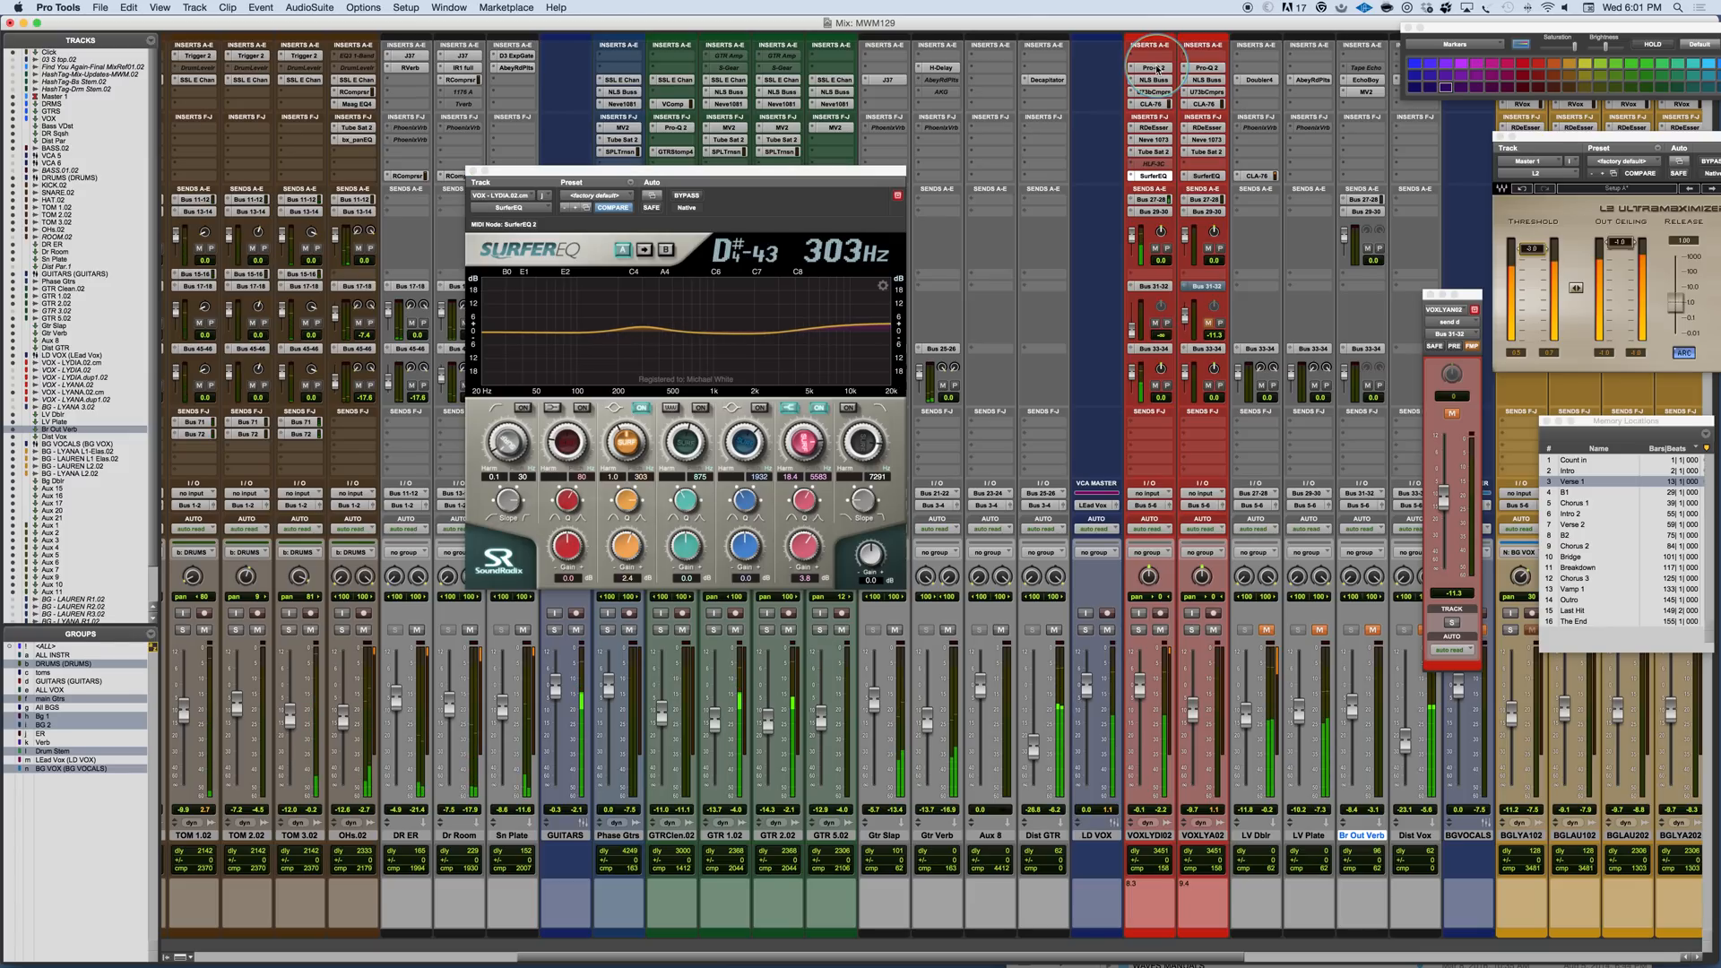
left_click(1156, 69, "shift+super")
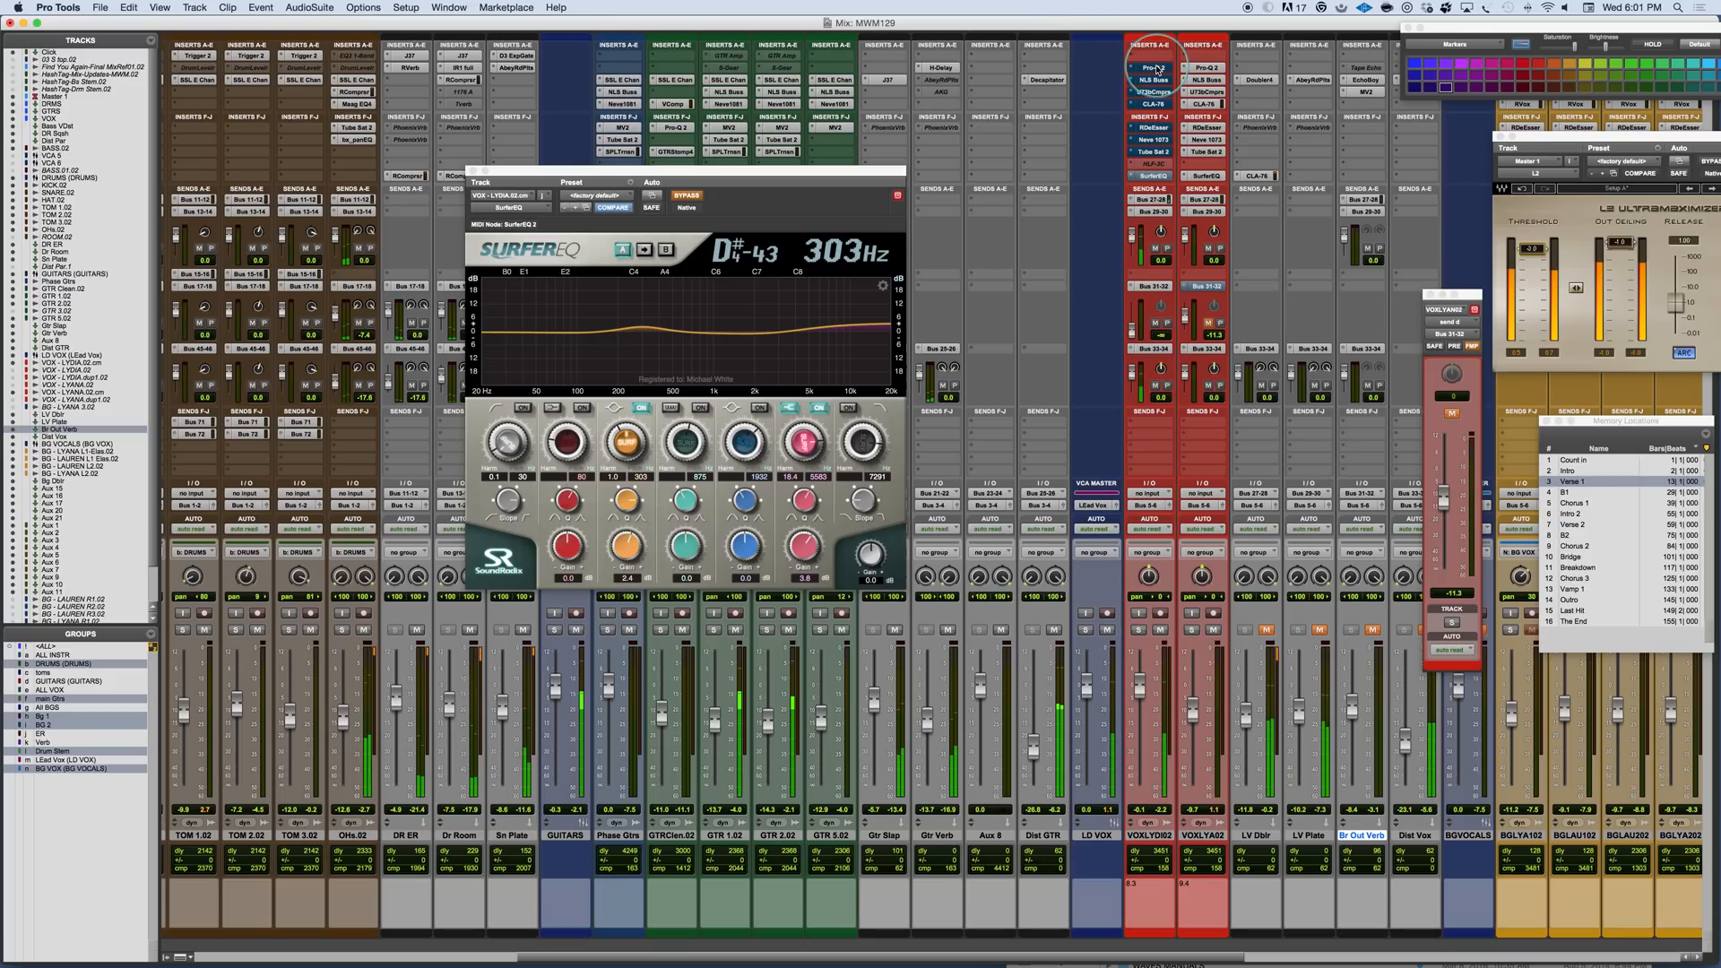
left_click(1157, 69, "shift+super")
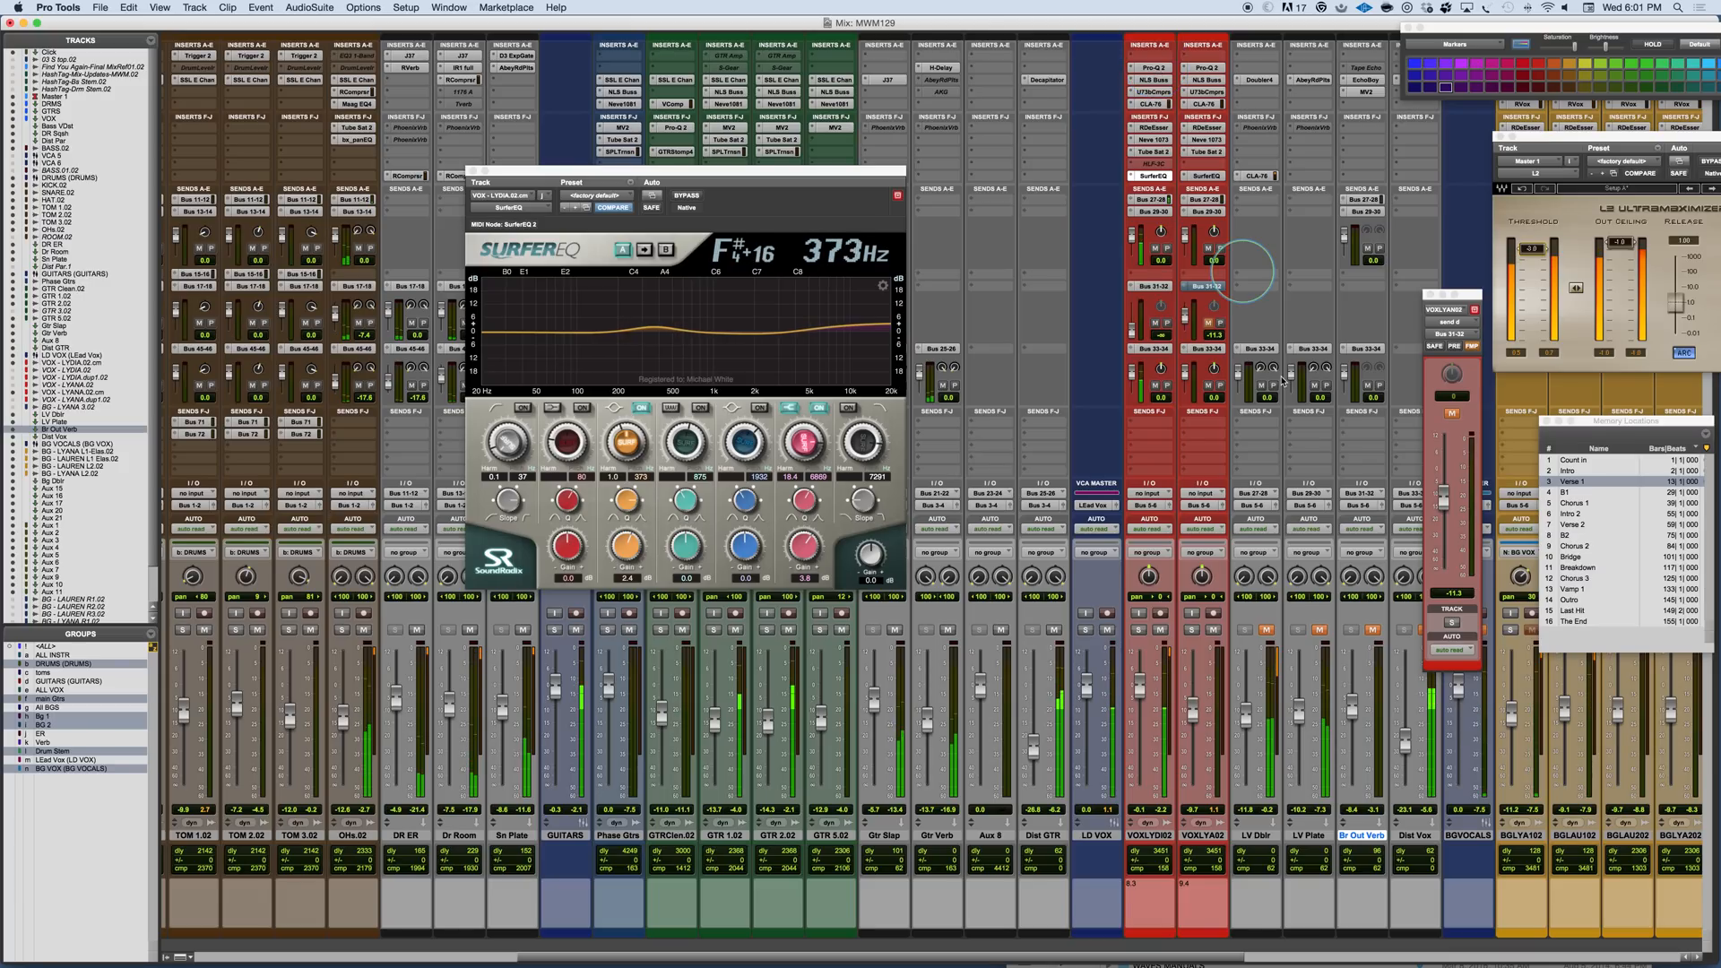
- Unmute the LV Dblr, LV Plate and Br Out Verb effect tracks and lower the lead vocal's fader slightly
left_click(1267, 630)
left_click(1321, 631)
left_click(1373, 630)
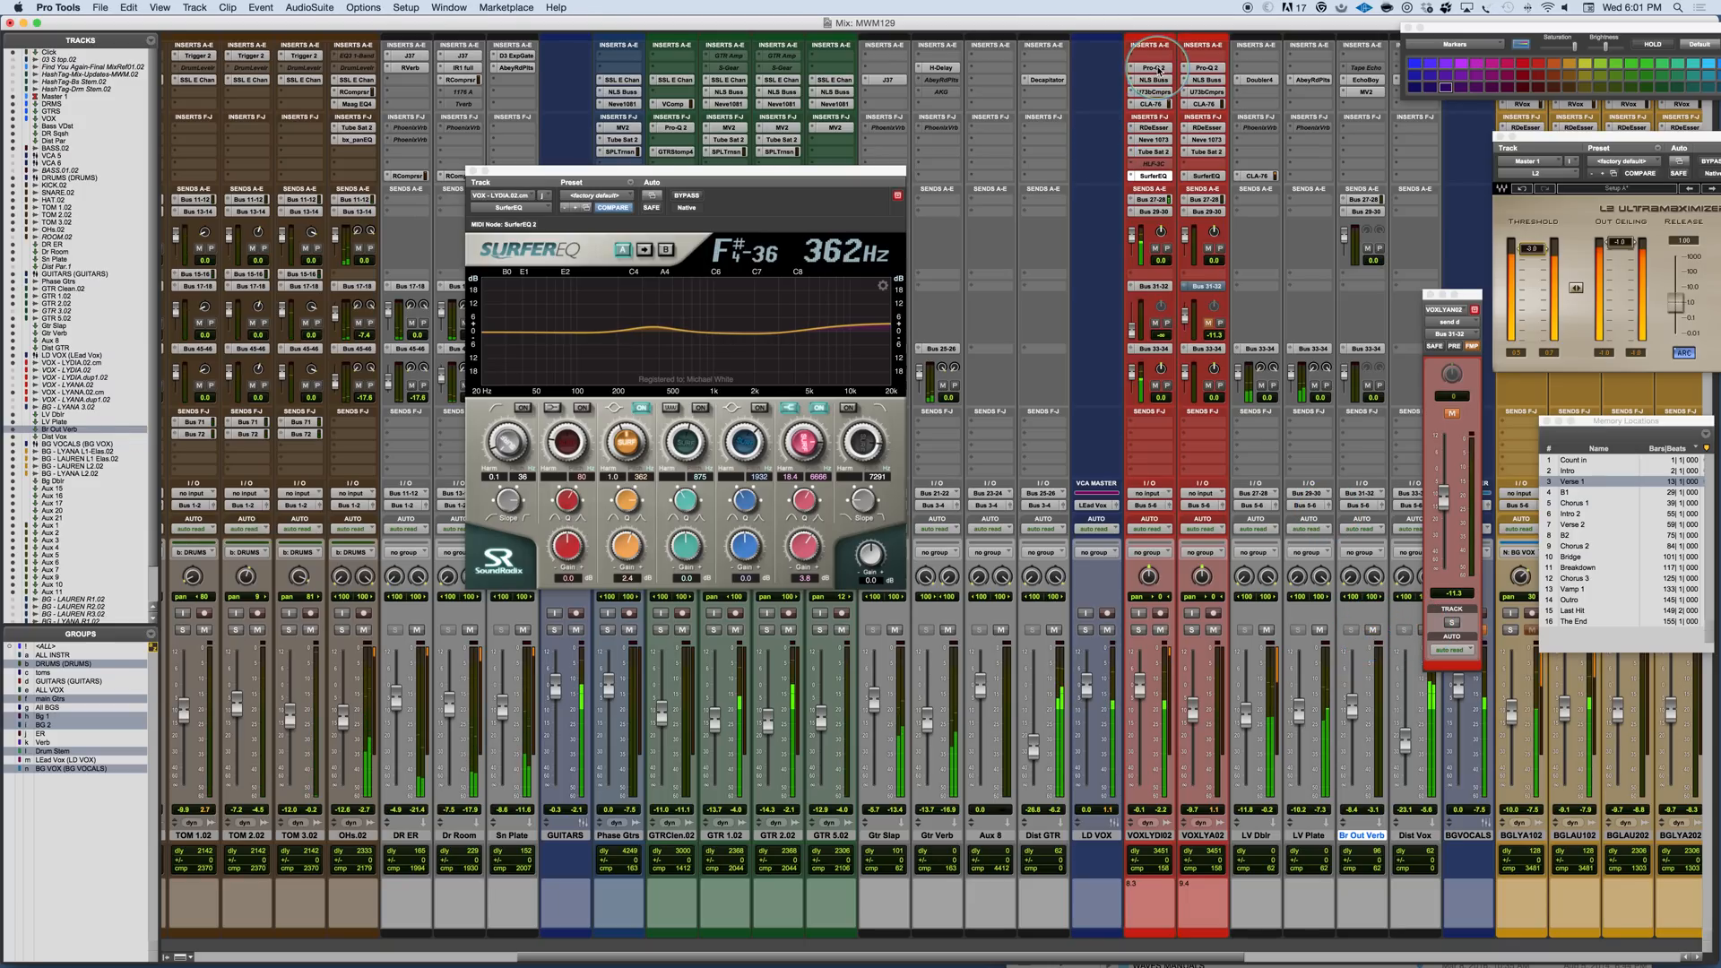
left_click_drag(1138, 690, 1139, 695)
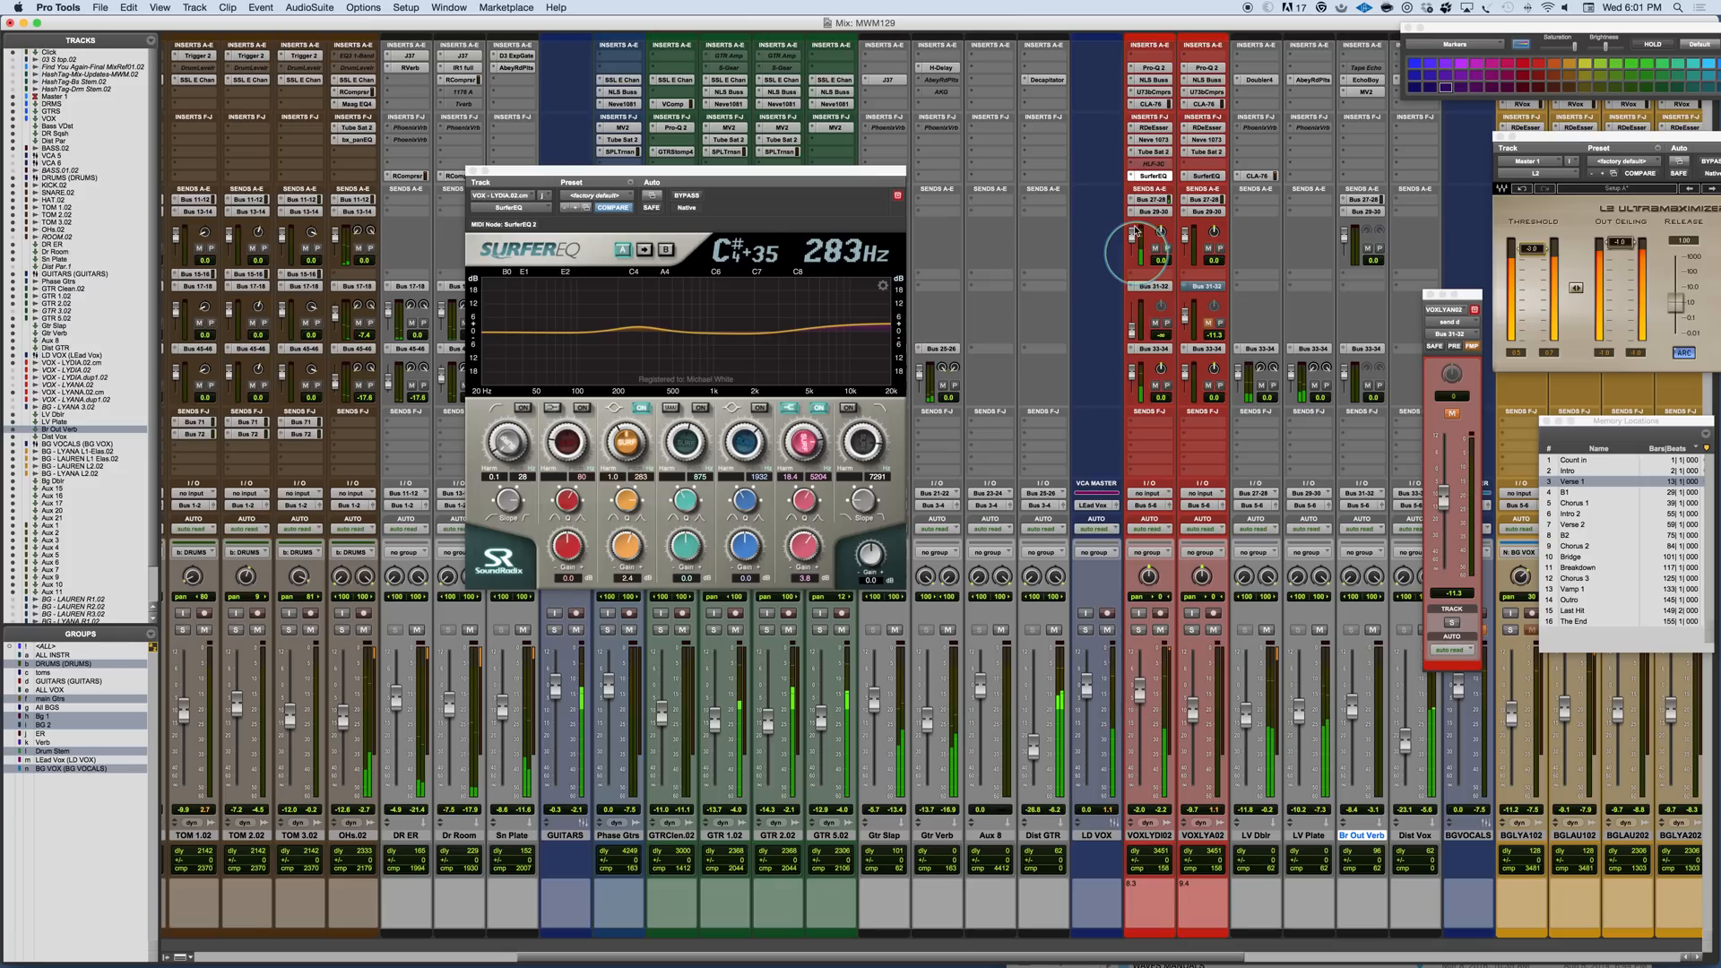
- Compare the lead vocal's insert chain against bypass twice with the vocal effect tracks playing, leaving the inserts enabled
left_click(1156, 71, "shift+super")
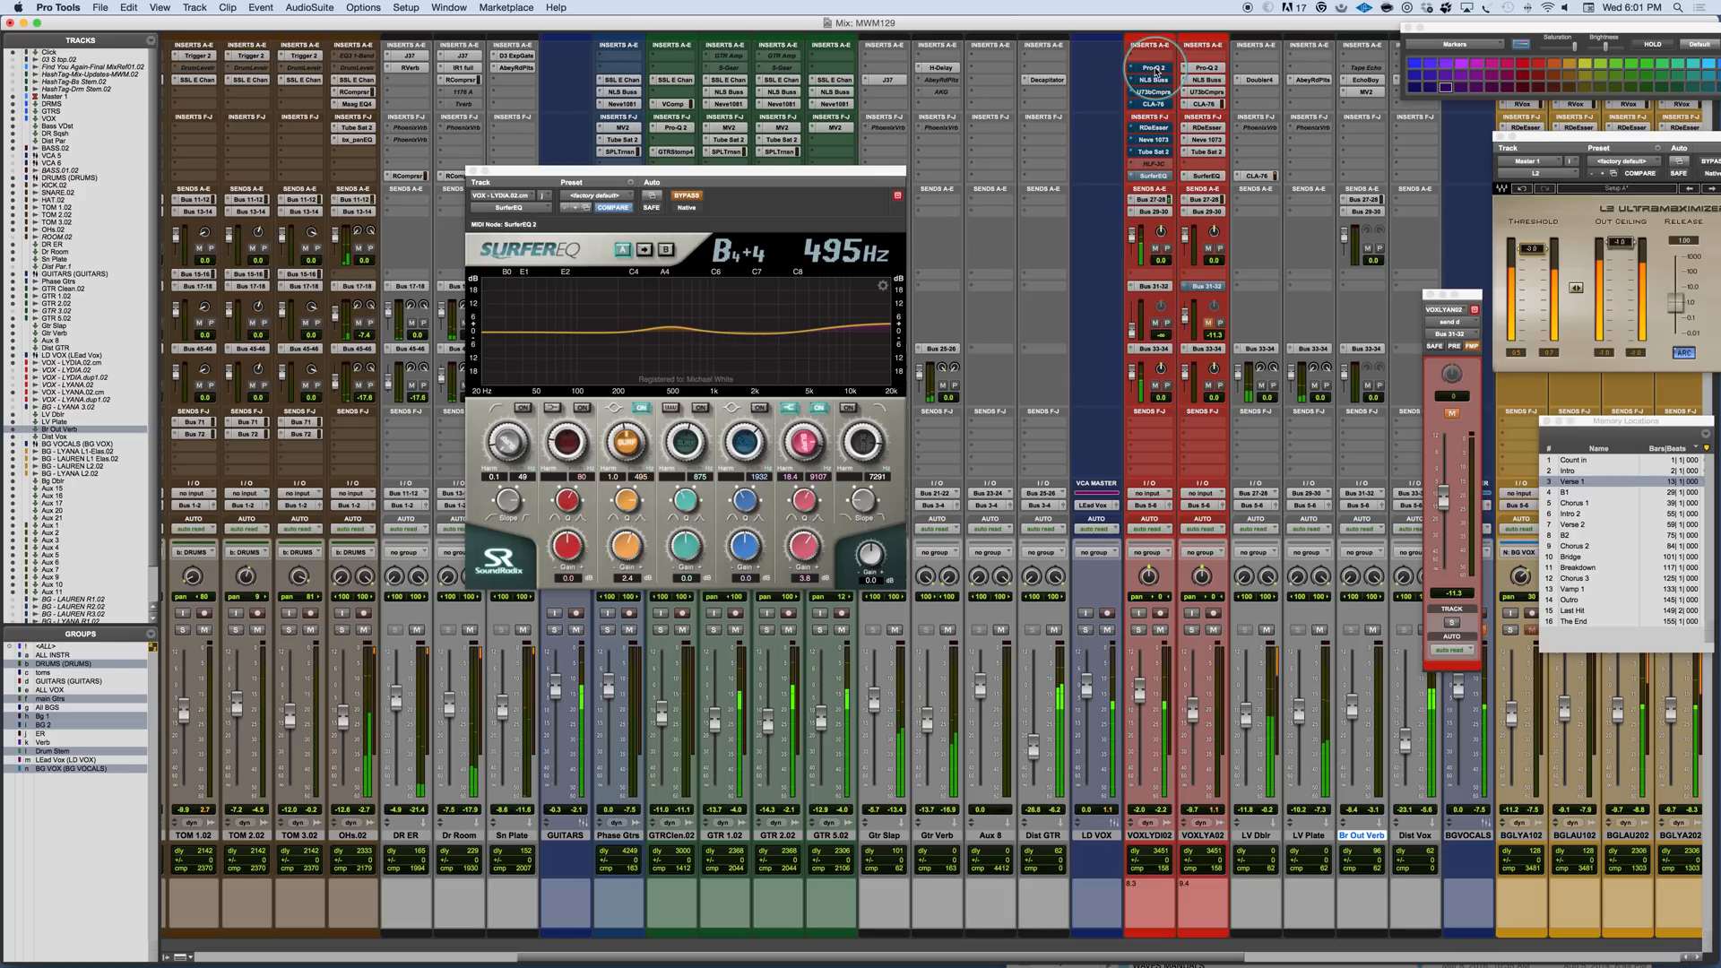
left_click(1156, 71, "shift+super")
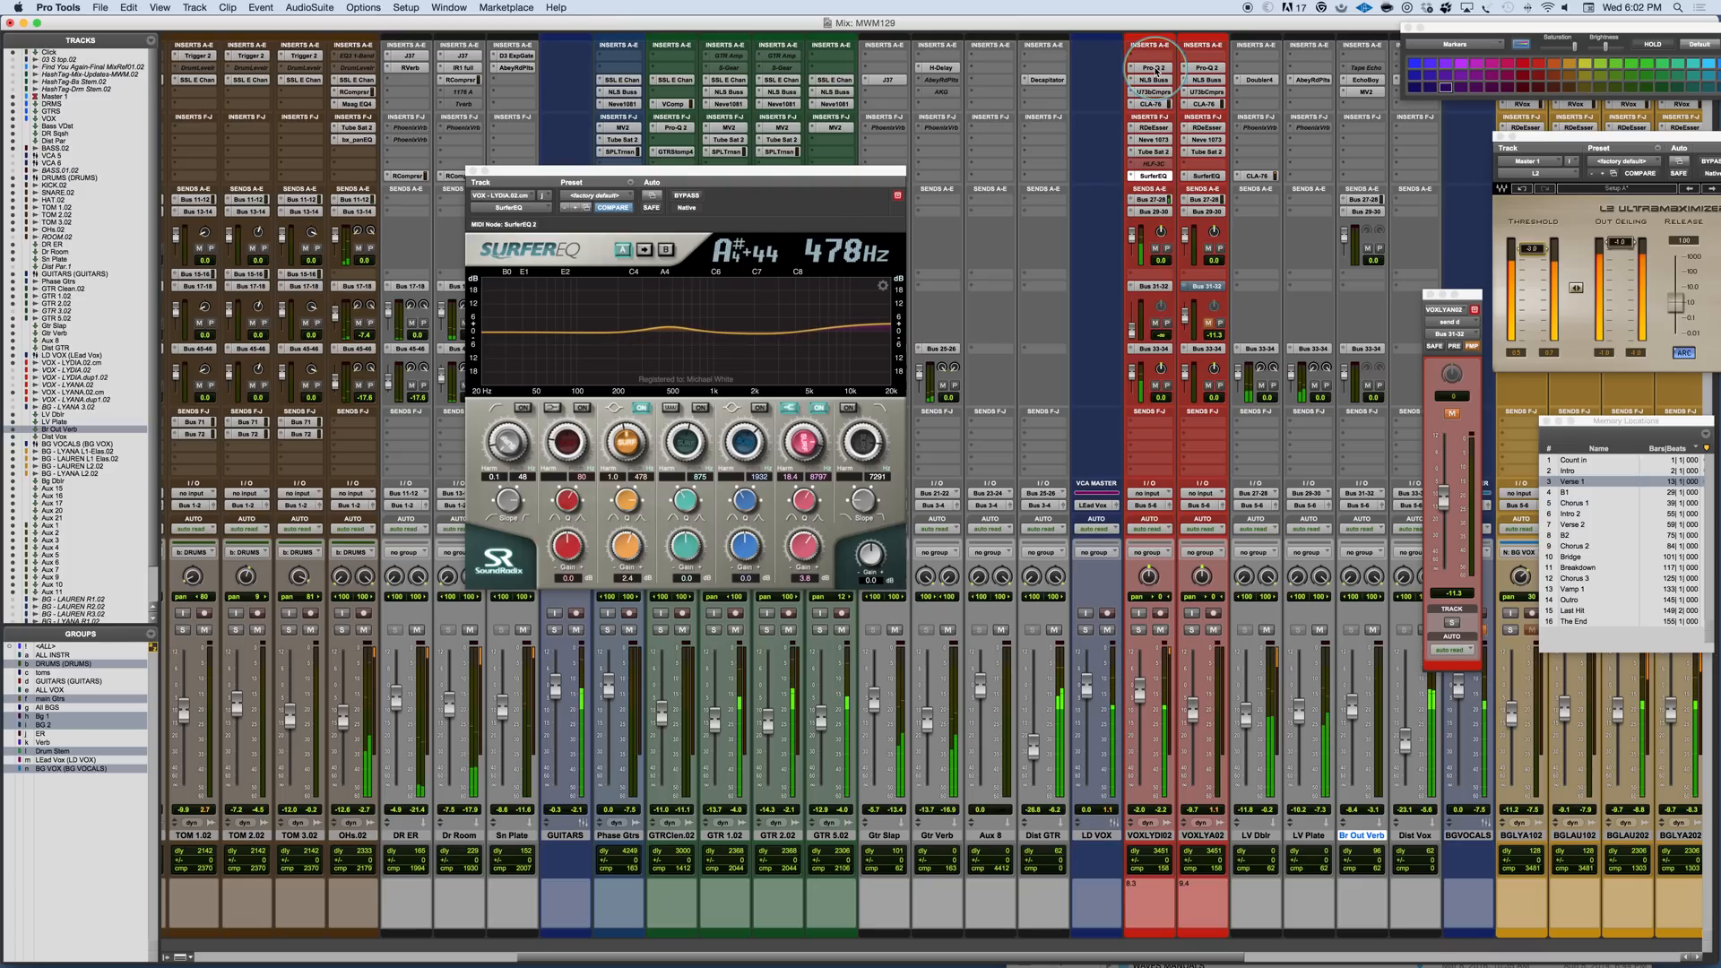
left_click(1156, 72, "shift+super")
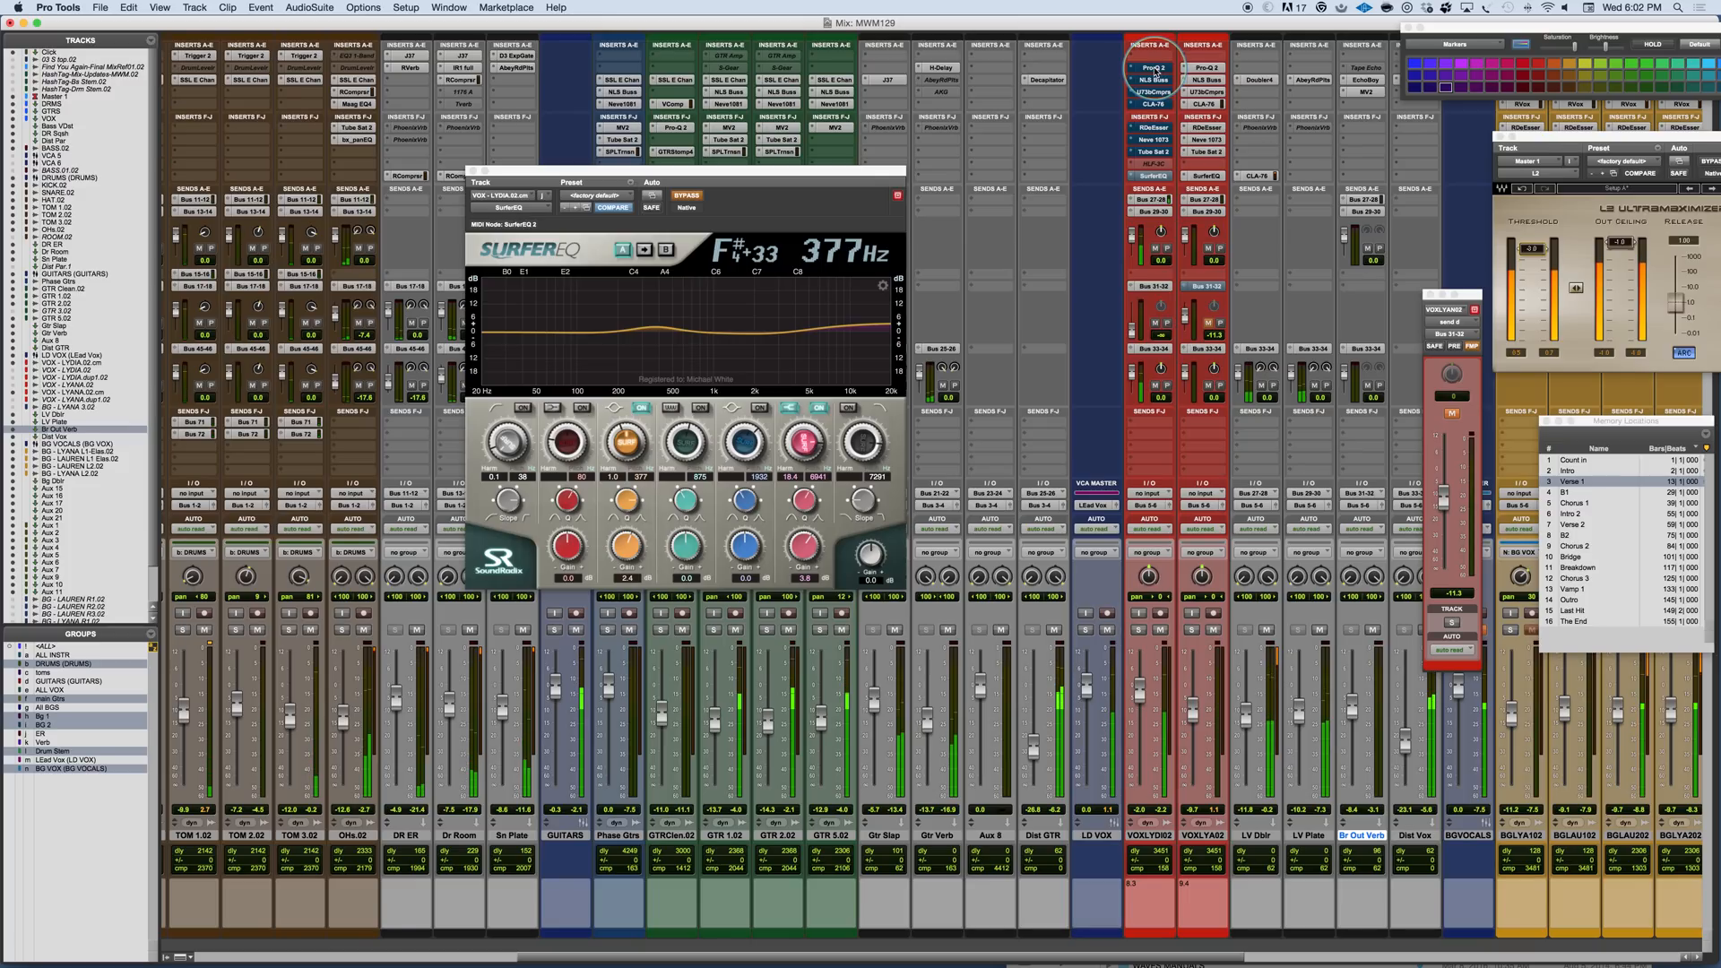
left_click(1155, 72, "shift+super")
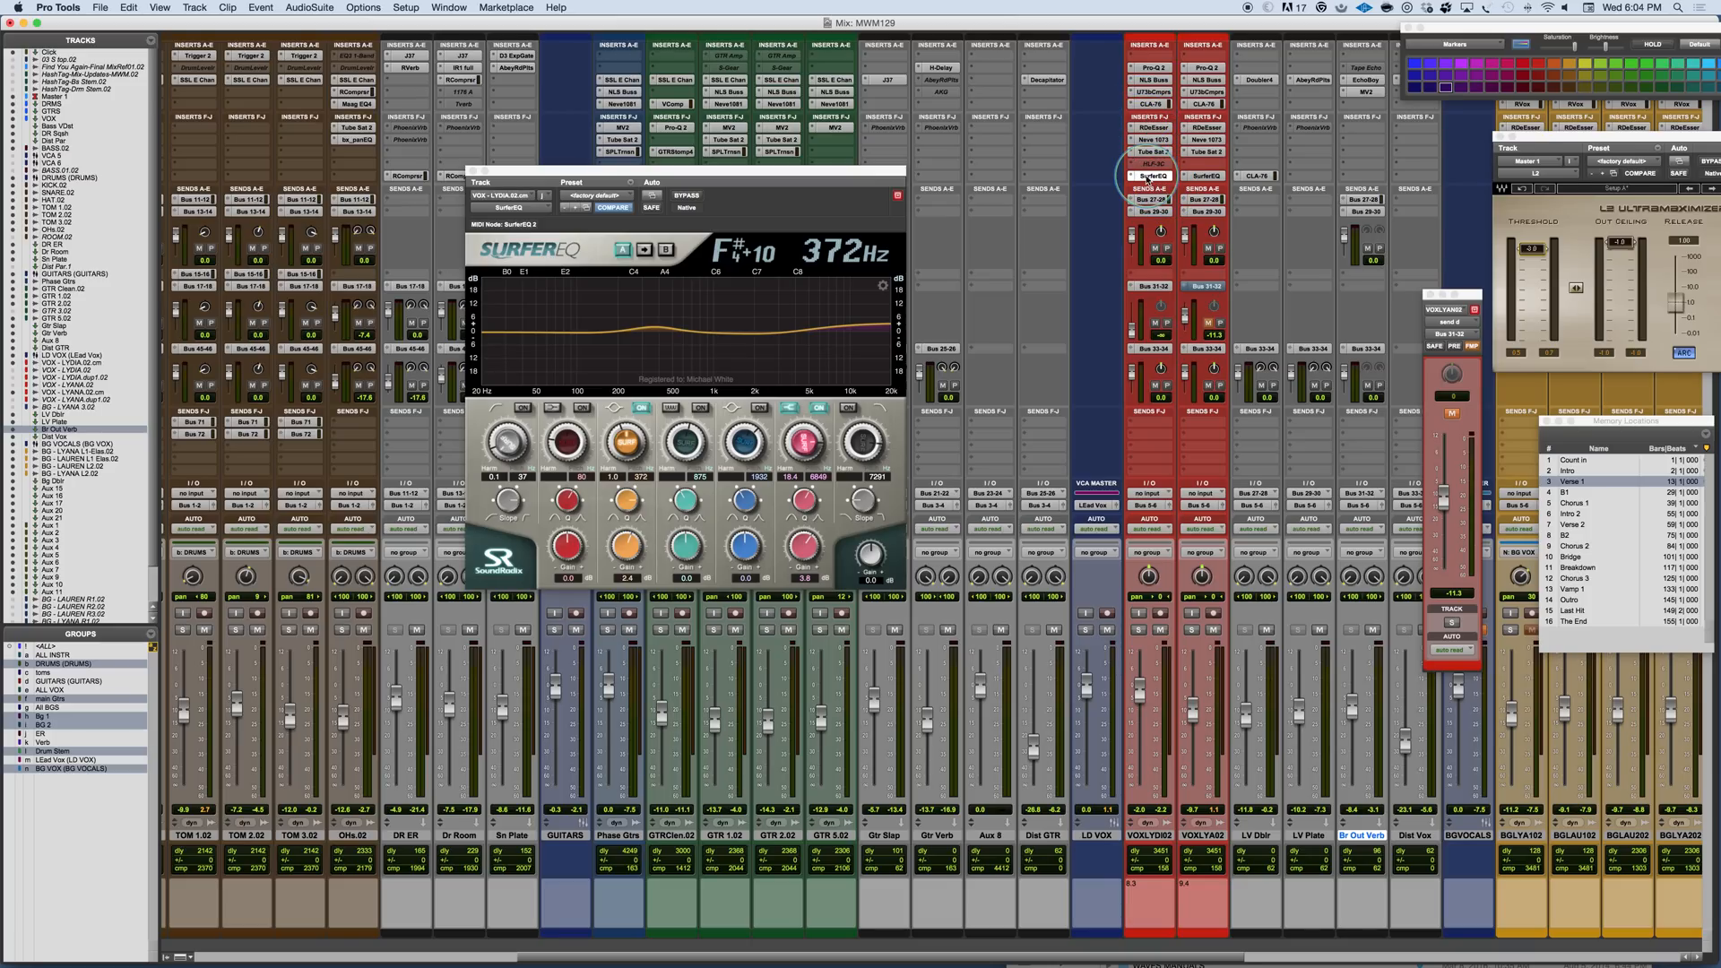
key("super+Tab")
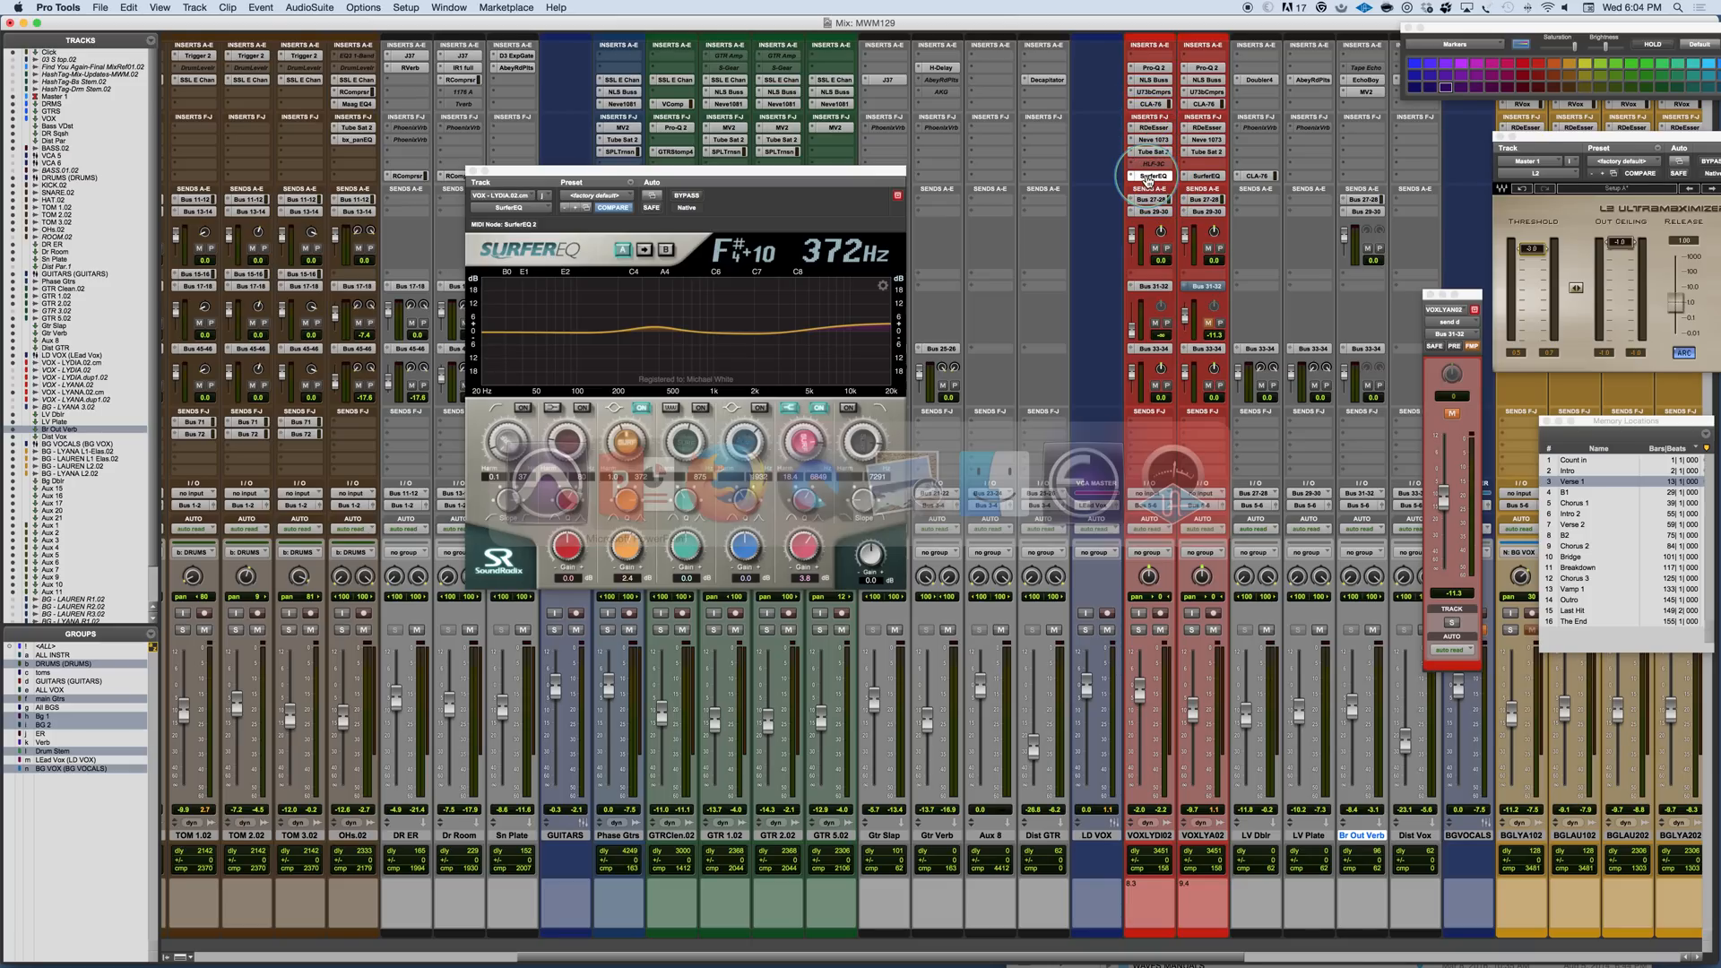